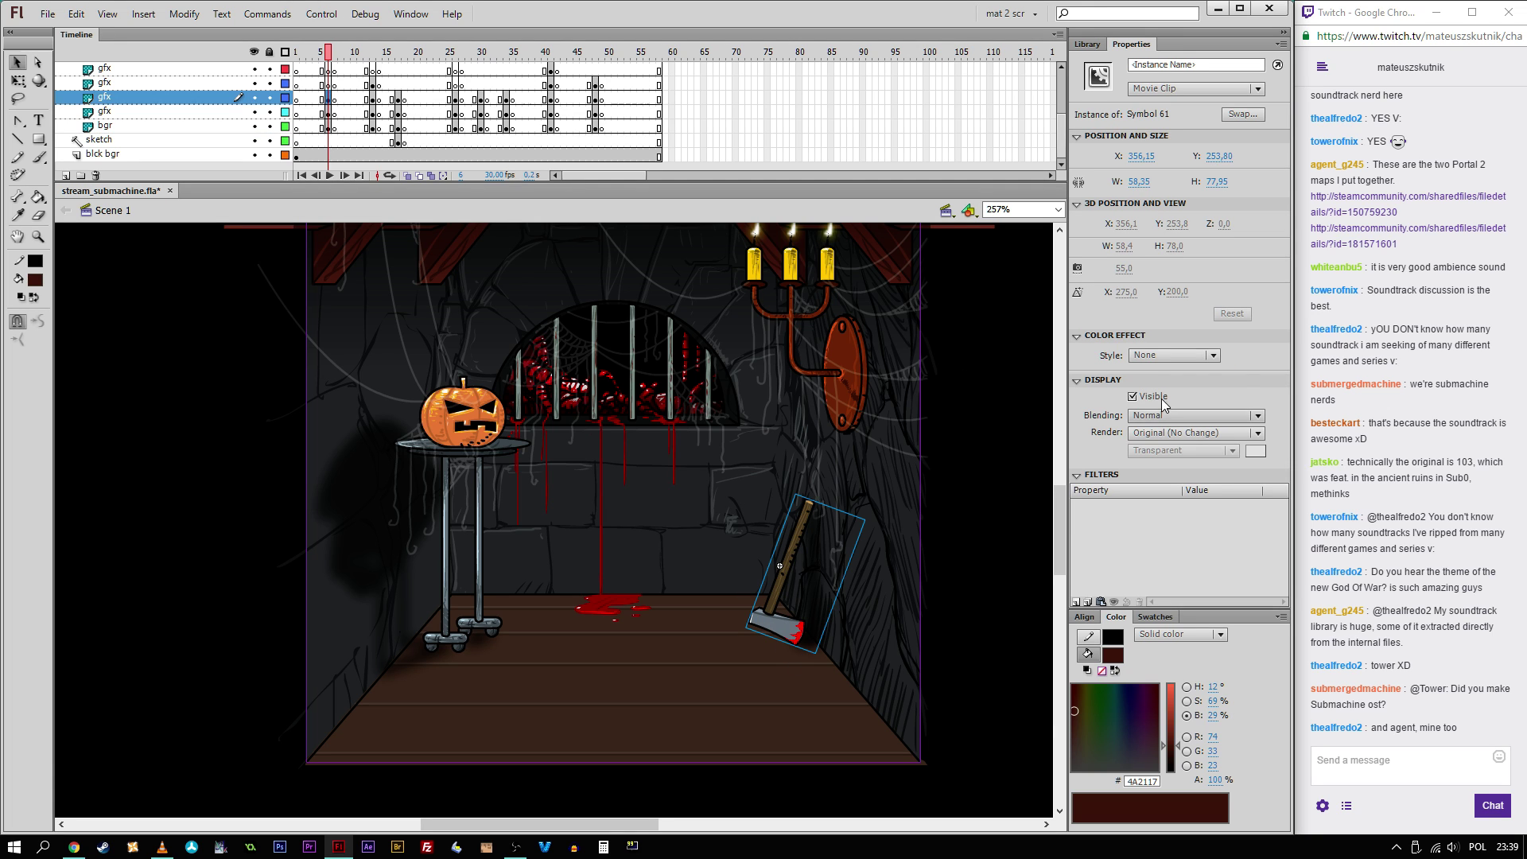
# Step: Darken the axe with a Brightness colour effect and shift it slightly down-right
pyautogui.click(1154, 355)
pyautogui.click(1206, 393)
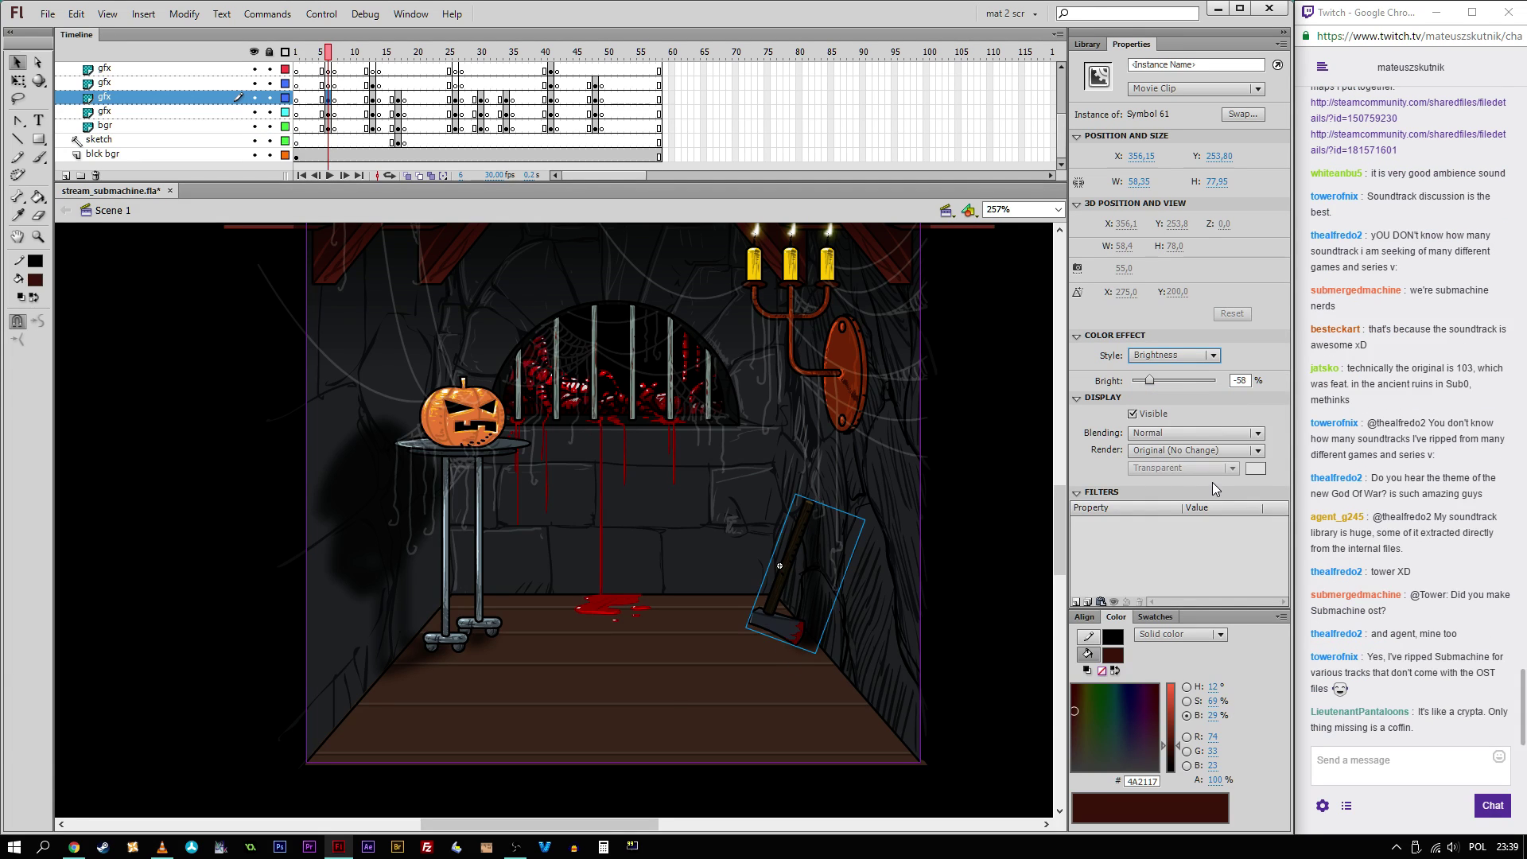
pyautogui.moveTo(1150, 381); pyautogui.dragTo(1153, 381)
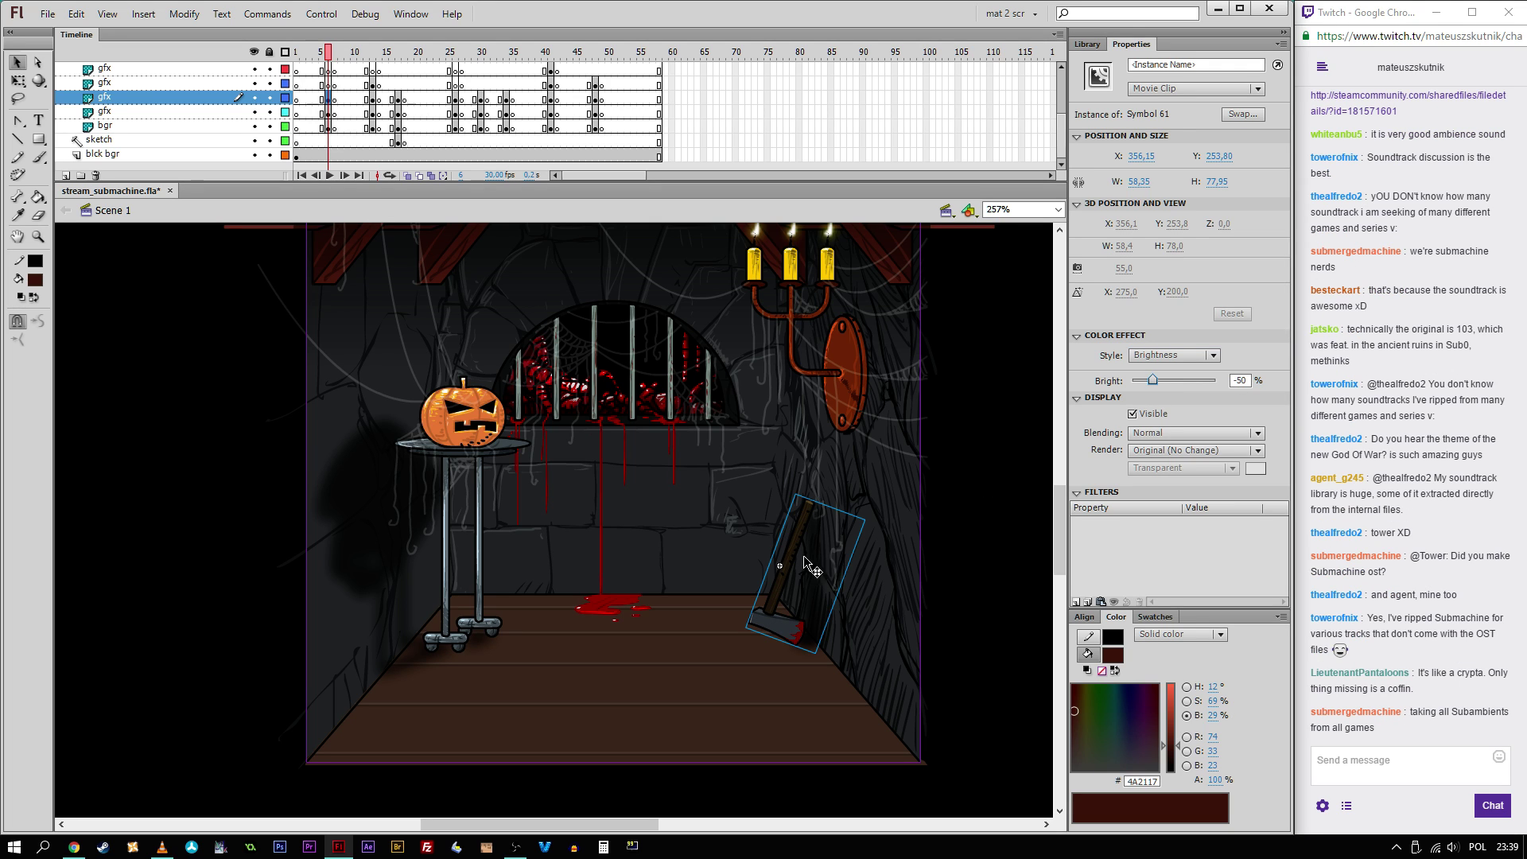
pyautogui.moveTo(788, 549); pyautogui.dragTo(804, 567)
# Step: Try a Brightness effect on the pumpkin table, then undo it
pyautogui.click(485, 441)
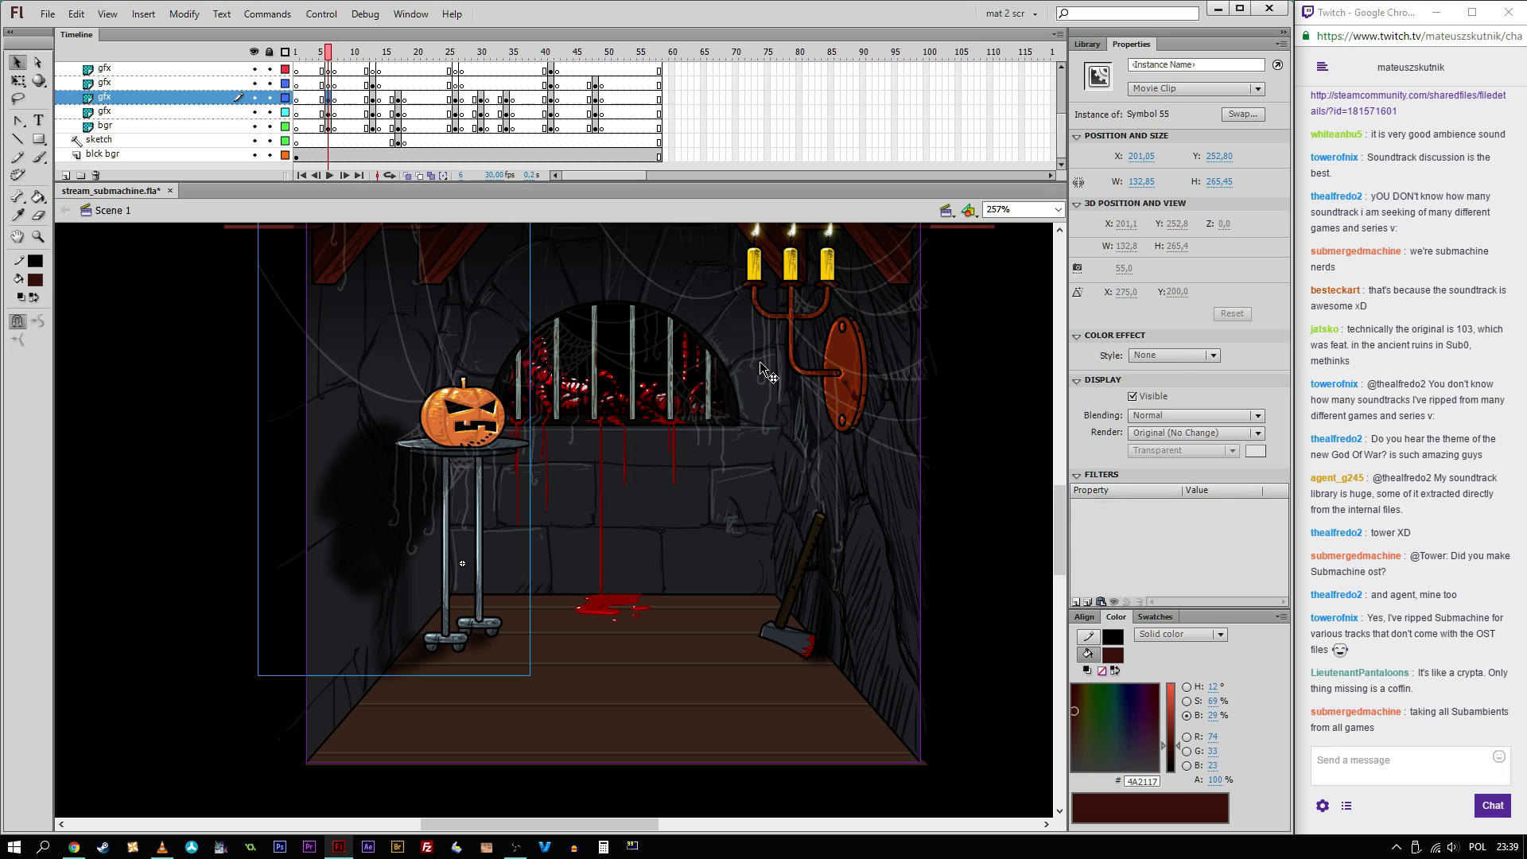
pyautogui.click(1221, 357)
pyautogui.click(1206, 395)
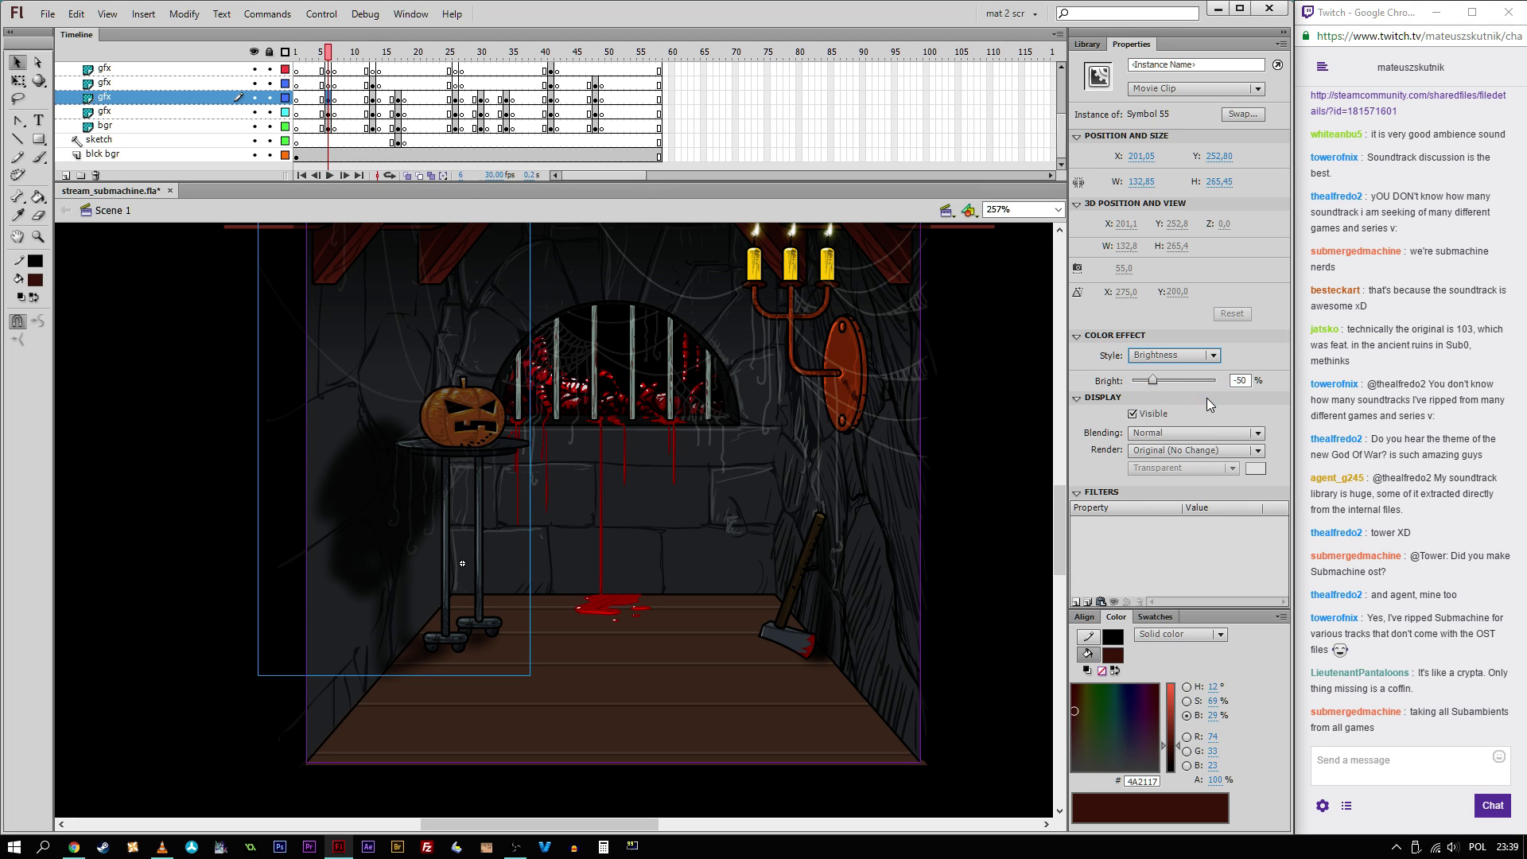
pyautogui.hotkey('ctrl', 'z')
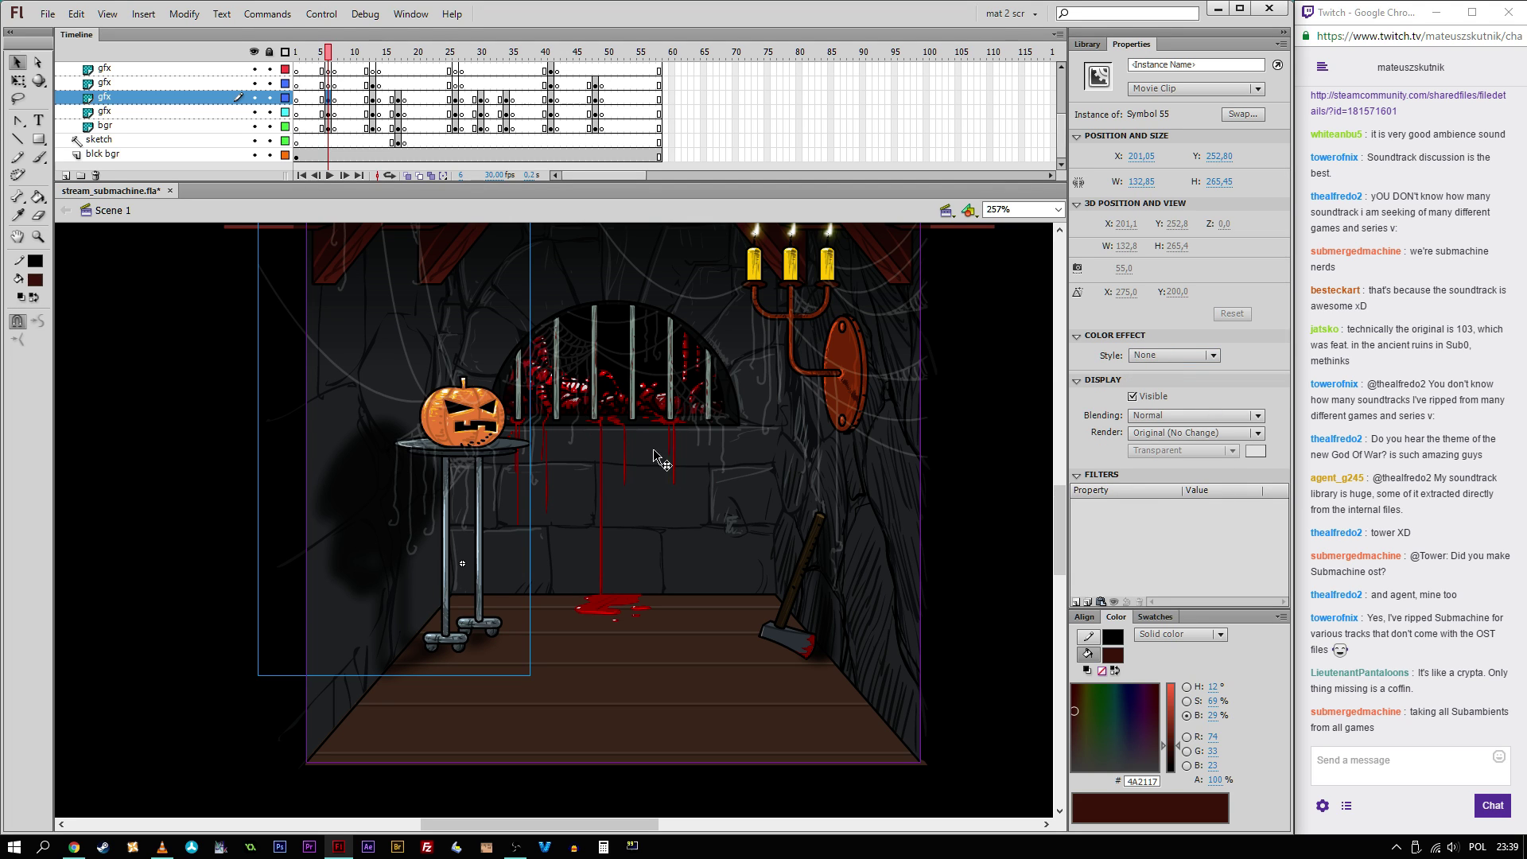
# Step: Zoom in on the roof beams and candles, then save the document
pyautogui.scroll(5, 855, 398)
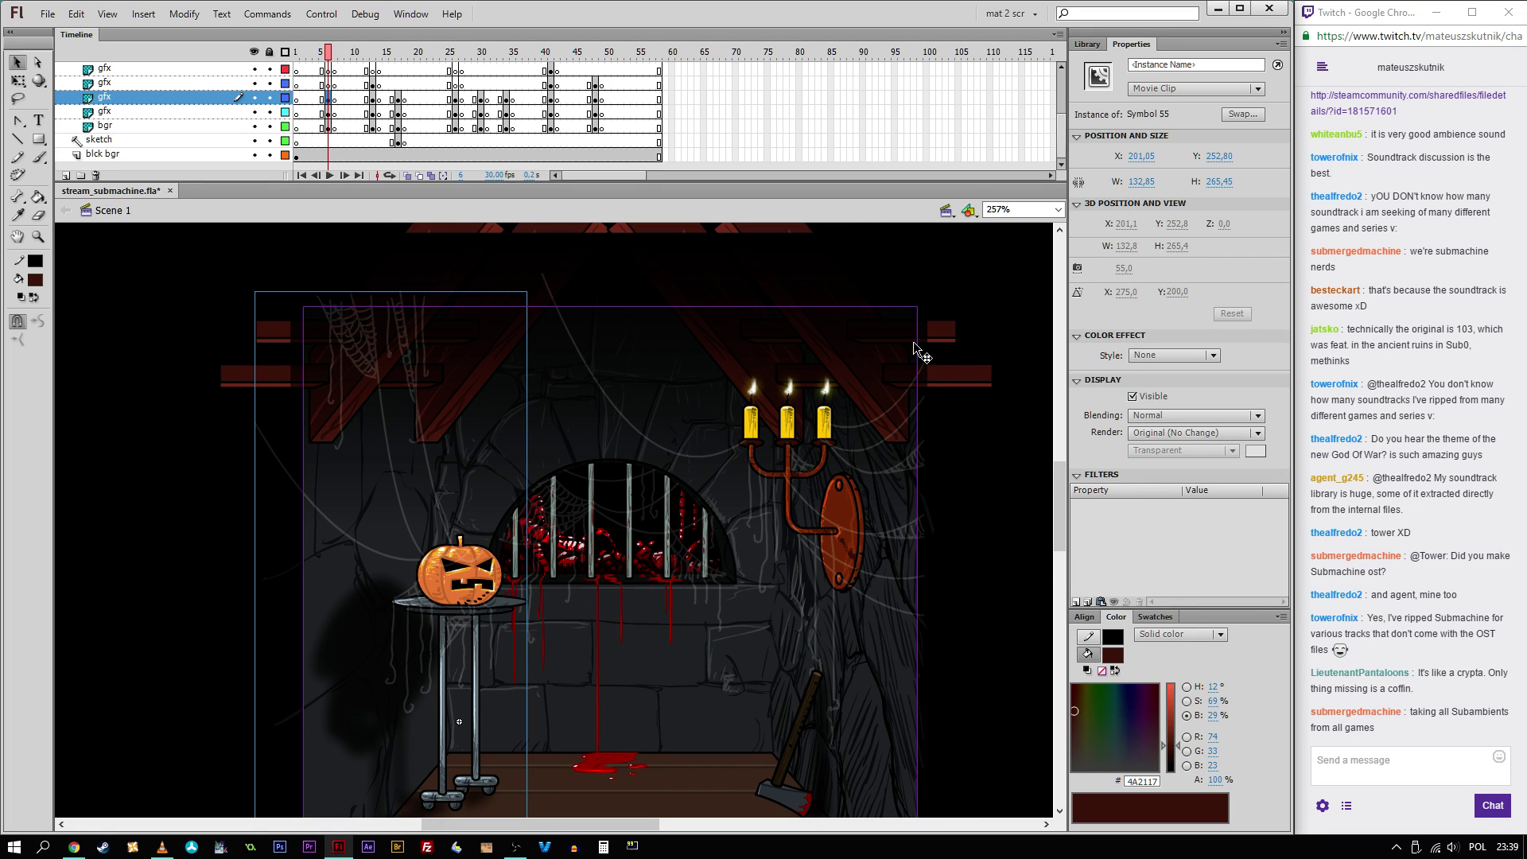
pyautogui.press('Escape')
pyautogui.press('z')
pyautogui.moveTo(304, 254); pyautogui.dragTo(900, 506)
pyautogui.press('v')
pyautogui.hotkey('ctrl', 's')
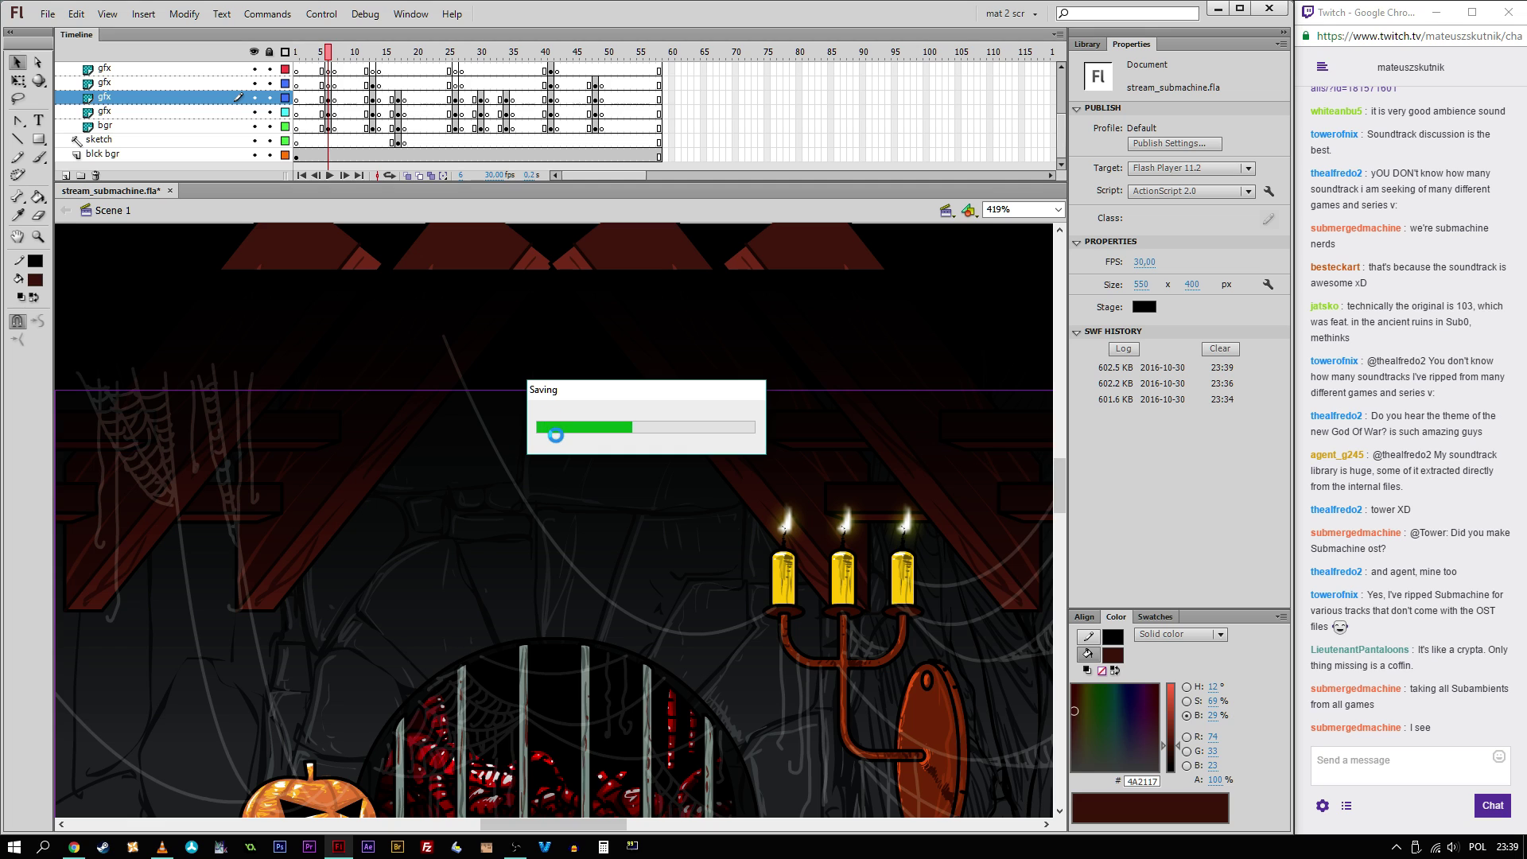
# Step: Inside the roof-beam symbol, reveal Layer 2 and move its dark shading group down
pyautogui.doubleClick(509, 254)
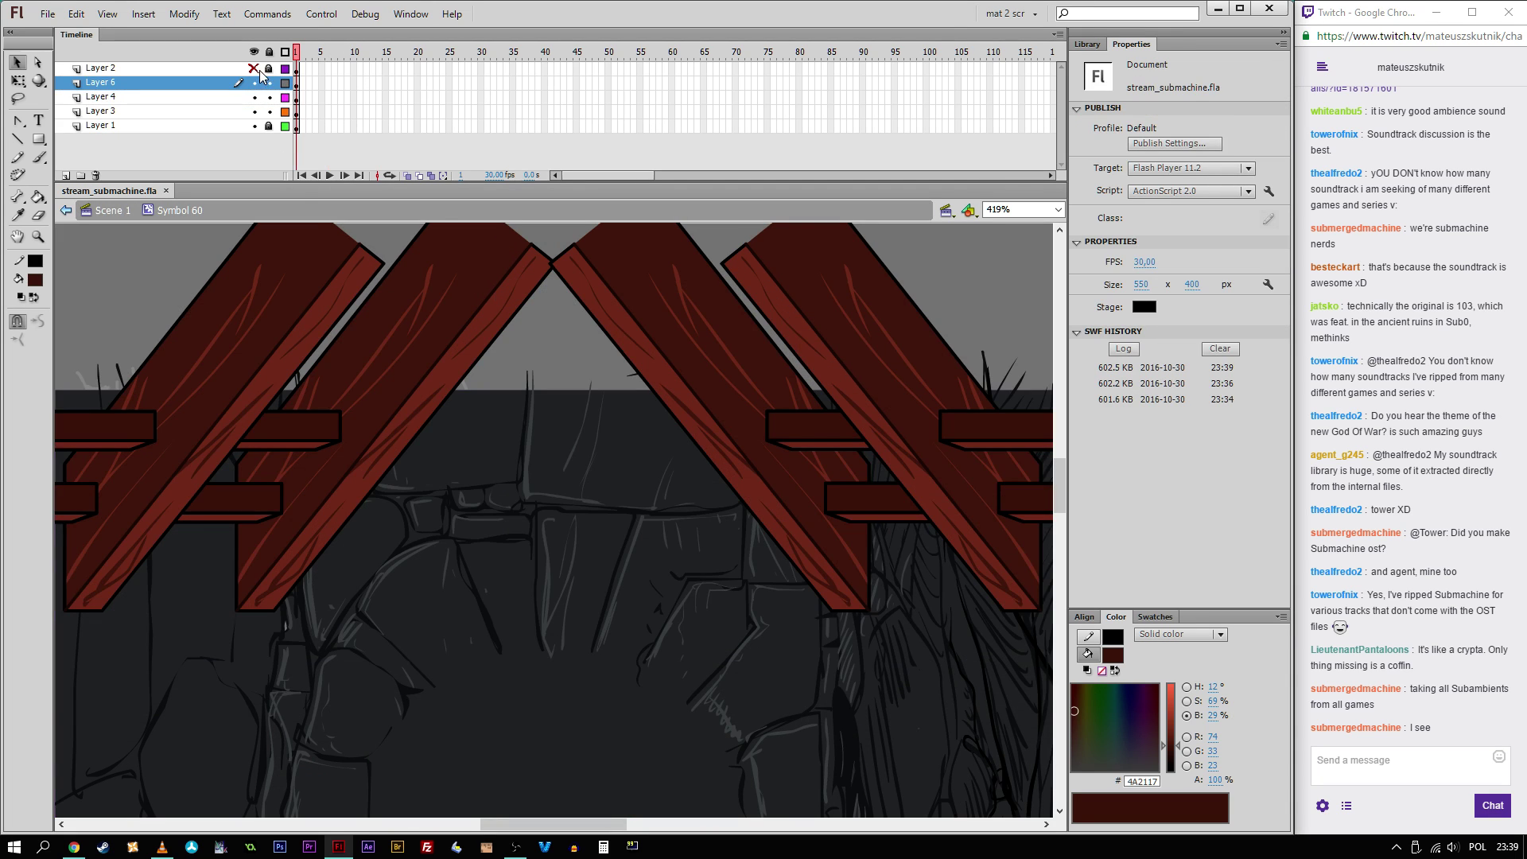
pyautogui.click(255, 70)
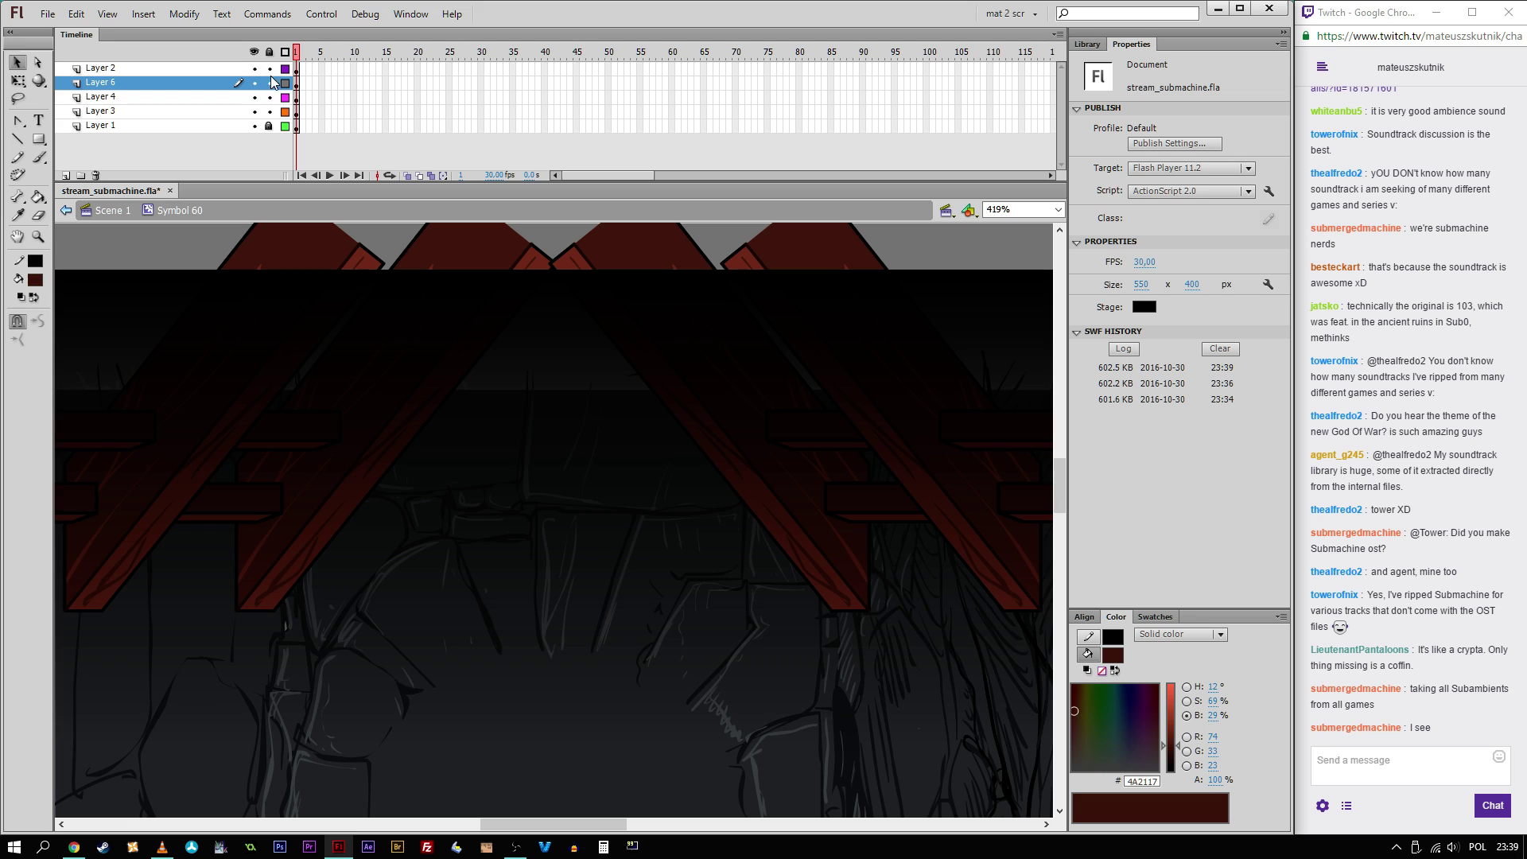
pyautogui.moveTo(596, 342); pyautogui.dragTo(594, 417)
# Step: Test the movie and enlarge the Flash Player preview to fill the screen
pyautogui.hotkey('ctrl', 'Return')
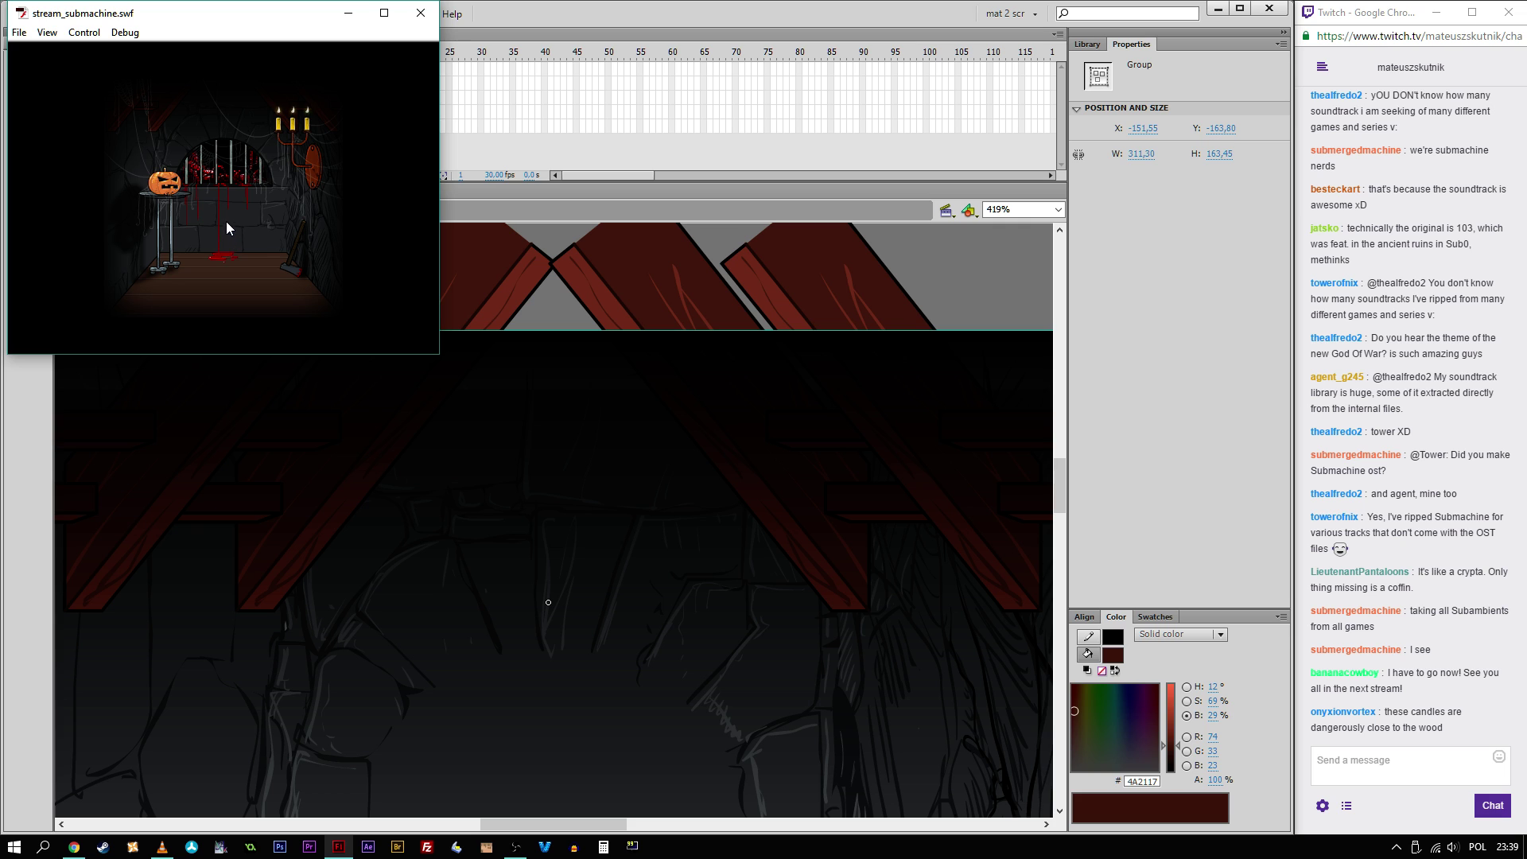
pyautogui.moveTo(314, 19); pyautogui.dragTo(662, 129)
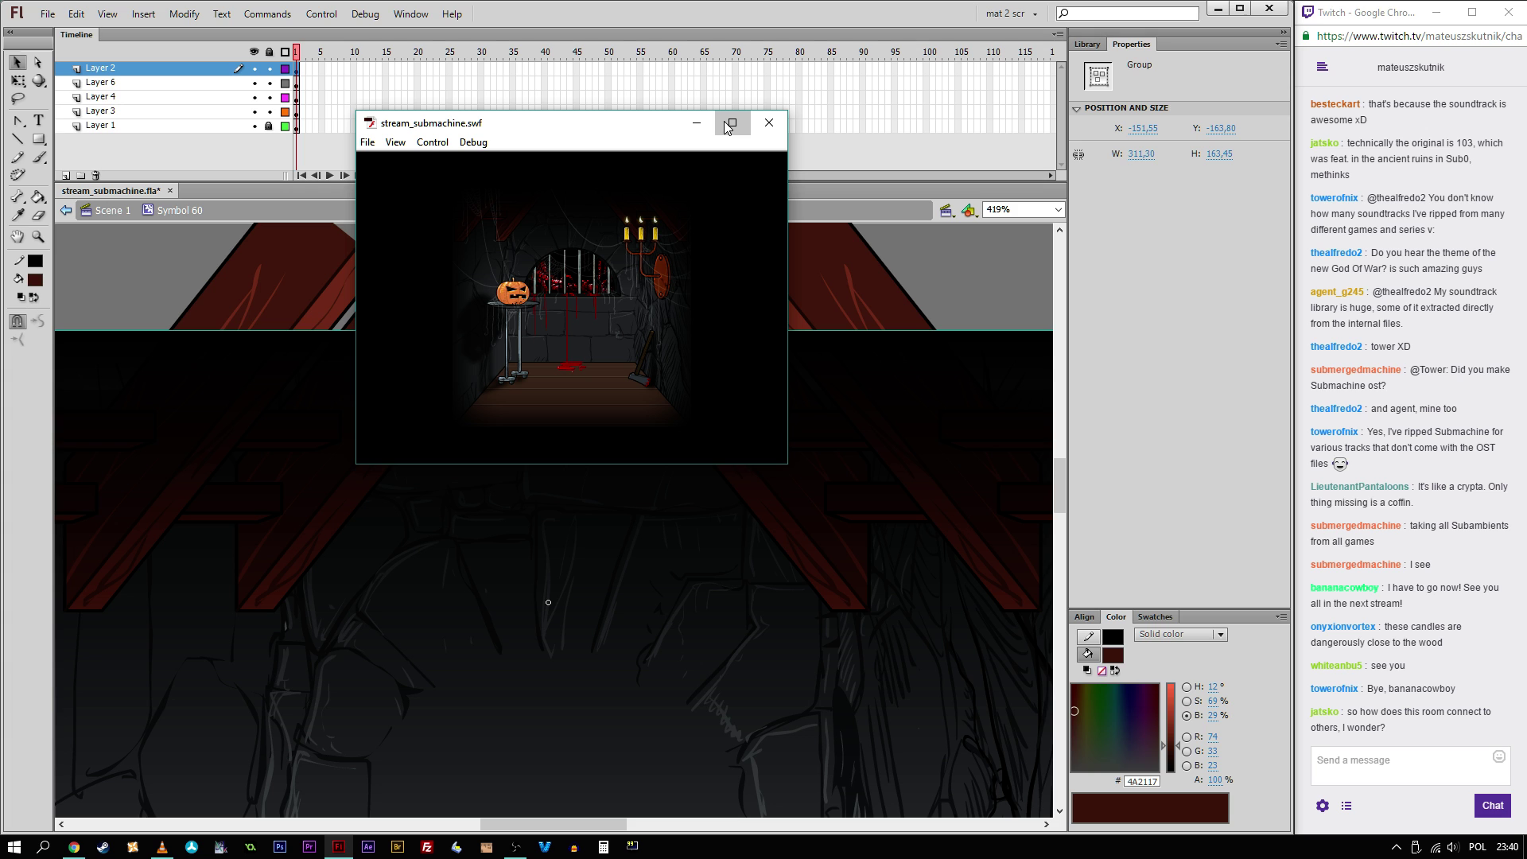
pyautogui.click(730, 124)
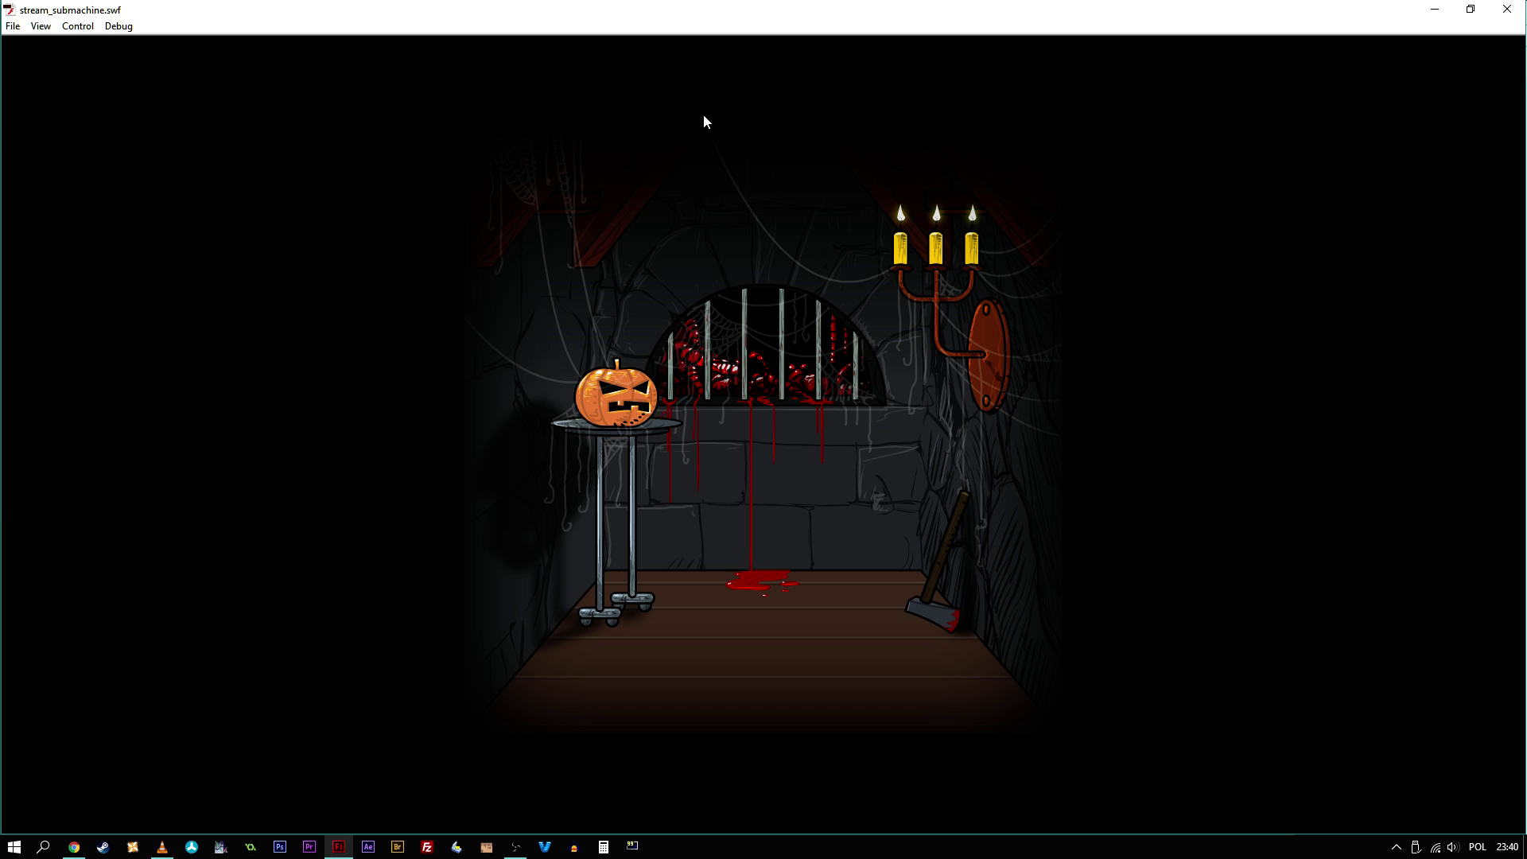
# Step: Close the preview, reposition the dark shading over the beams, and lock Layer 2
pyautogui.click(1506, 10)
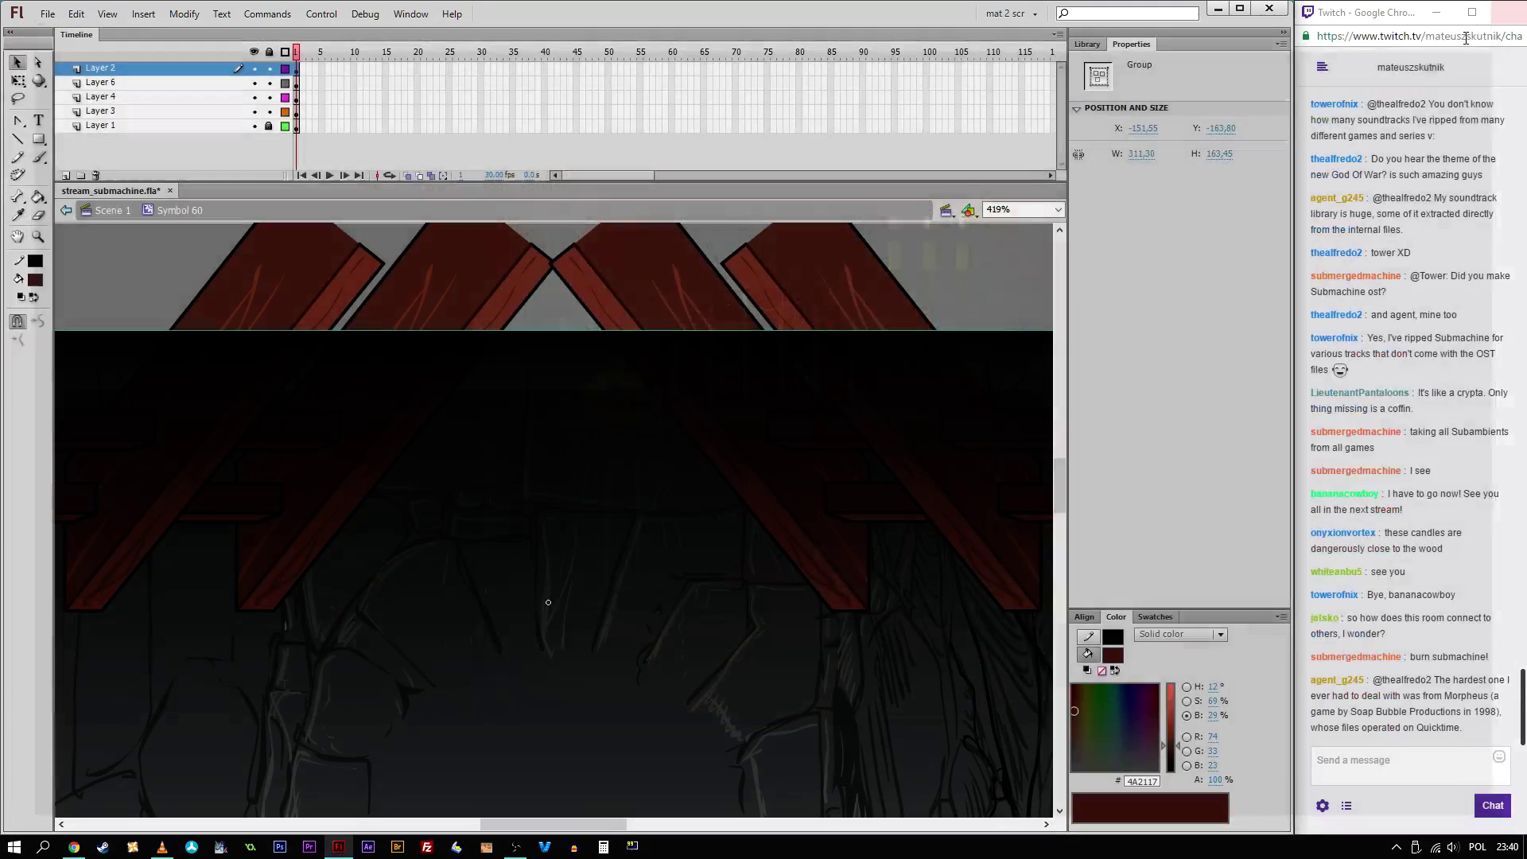
pyautogui.hotkey('ctrl', 'z')
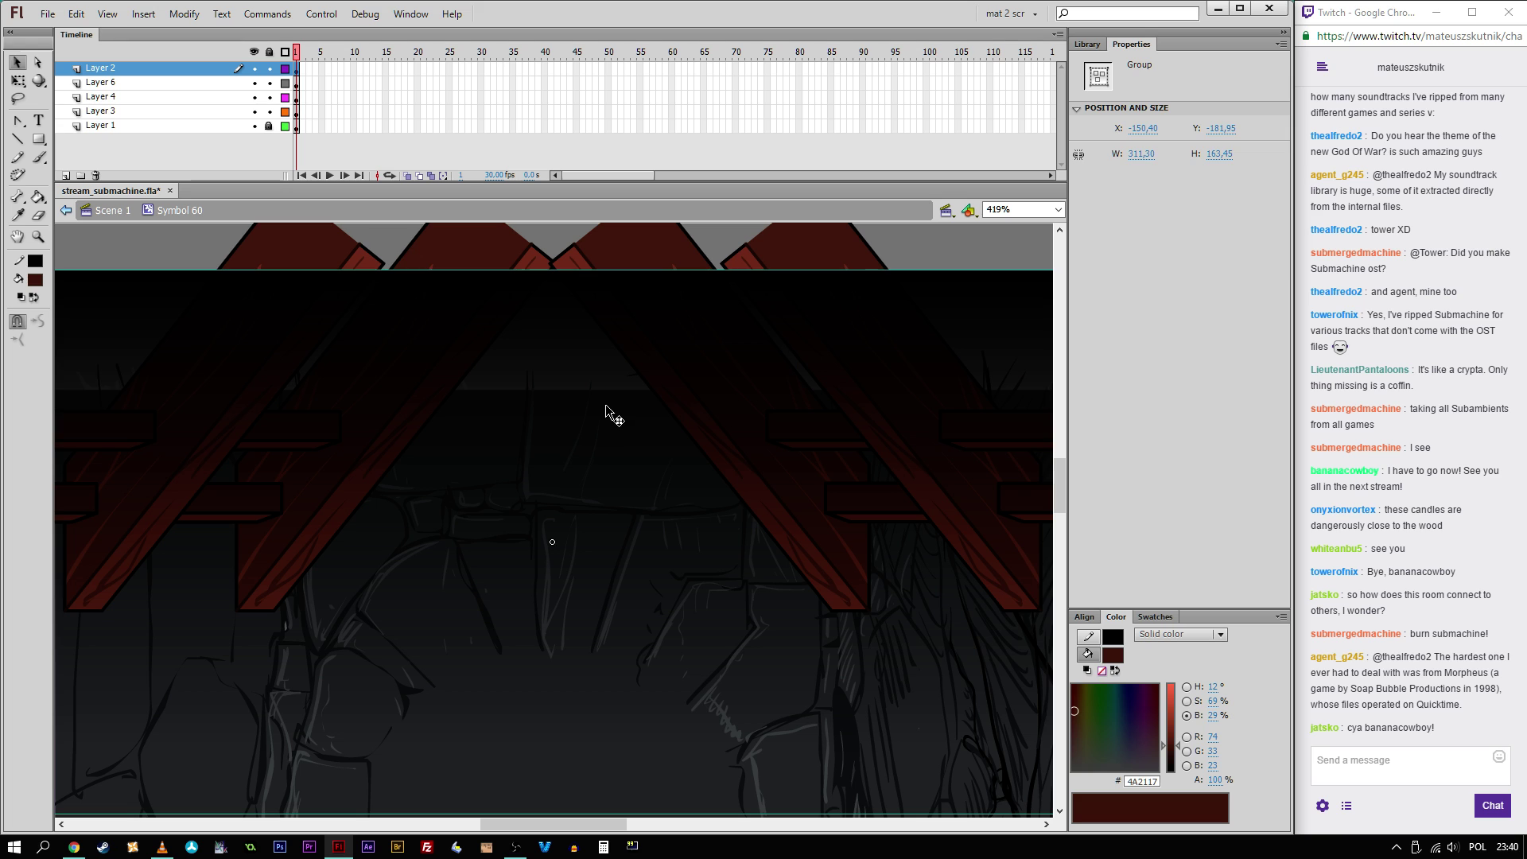
pyautogui.press('Escape')
pyautogui.moveTo(598, 452); pyautogui.dragTo(587, 539)
pyautogui.click(269, 69)
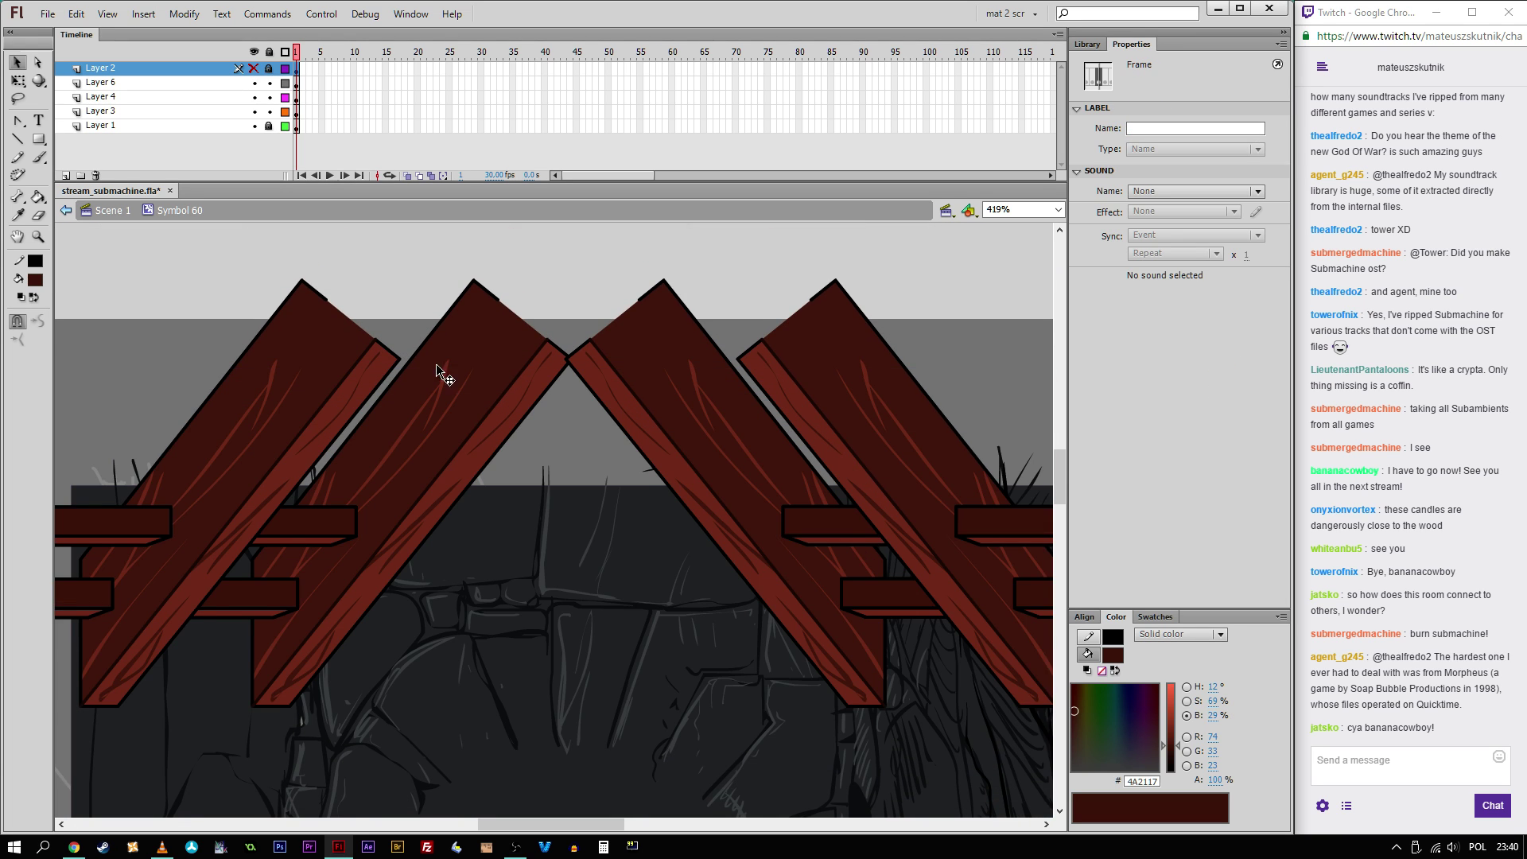
# Step: Pan across the roof beams and add a new layer above Layer 6
pyautogui.scroll(-2, 538, 474)
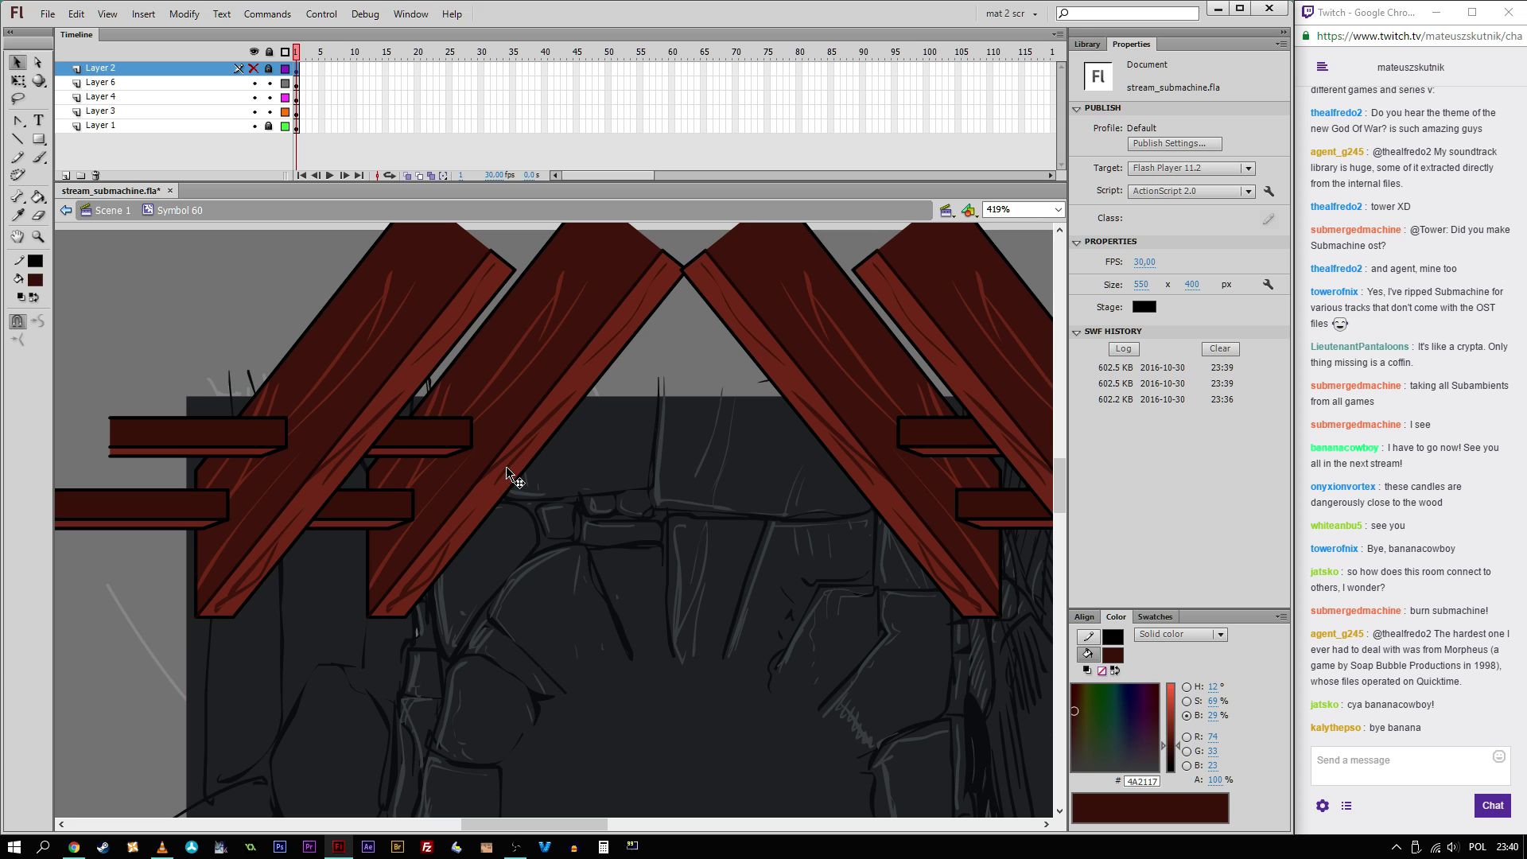
pyautogui.moveTo(637, 447); pyautogui.dragTo(403, 456)
pyautogui.click(335, 406)
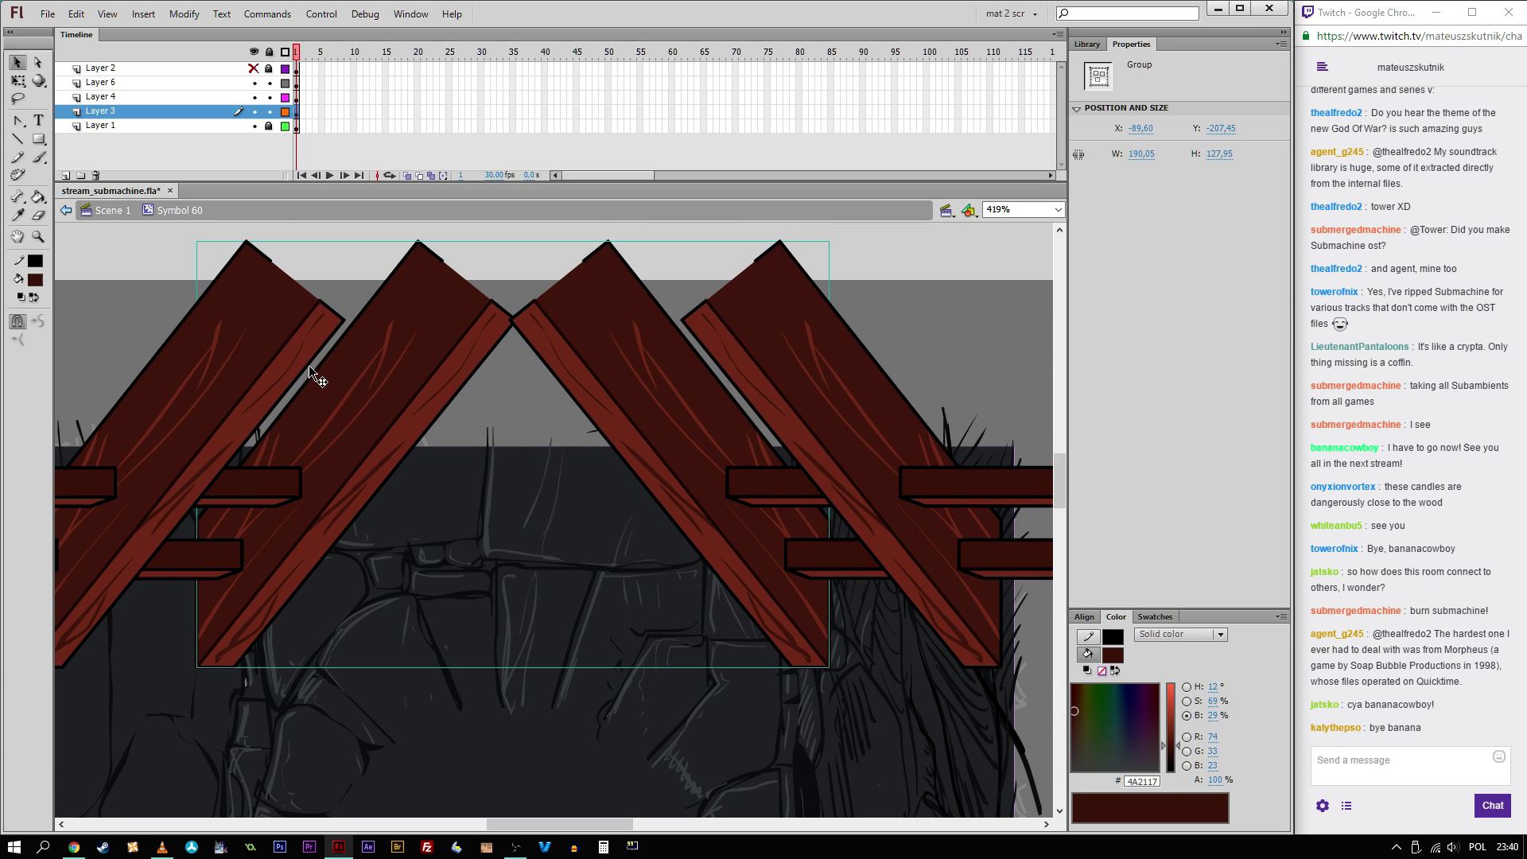
pyautogui.click(228, 85)
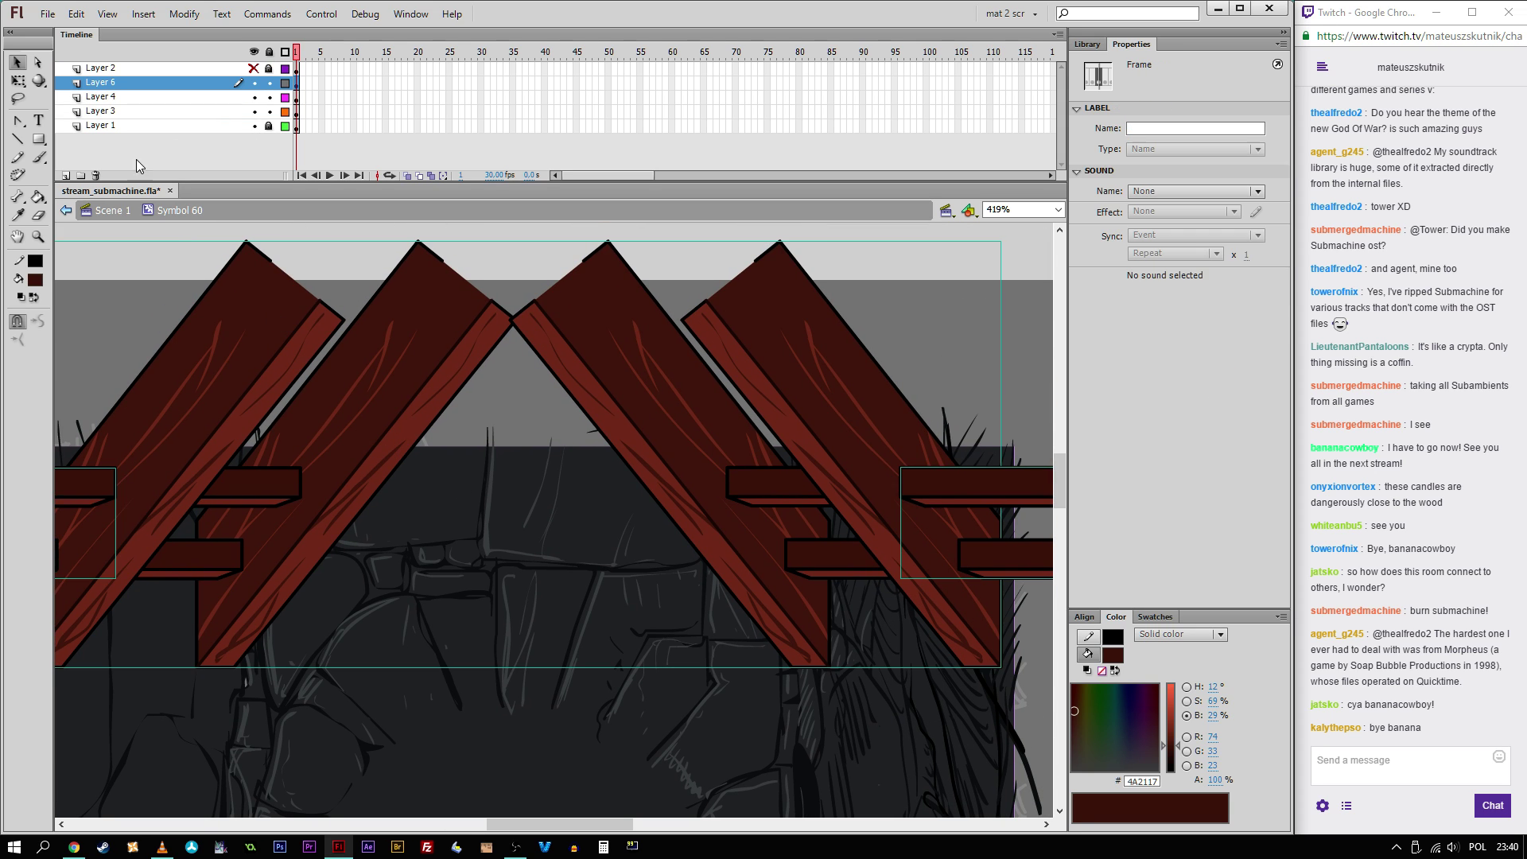
pyautogui.click(67, 175)
# Step: Draw a rounded rectangle above the beams and delete its fill, leaving only the outline
pyautogui.moveTo(351, 407); pyautogui.dragTo(794, 566)
pyautogui.moveTo(631, 370)
pyautogui.mouseDown()
pyautogui.moveTo(522, 480)
pyautogui.moveTo(438, 534)
pyautogui.mouseUp()
pyautogui.press('o')
pyautogui.moveTo(572, 284); pyautogui.dragTo(625, 372)
pyautogui.hotkey('ctrl', 'z')
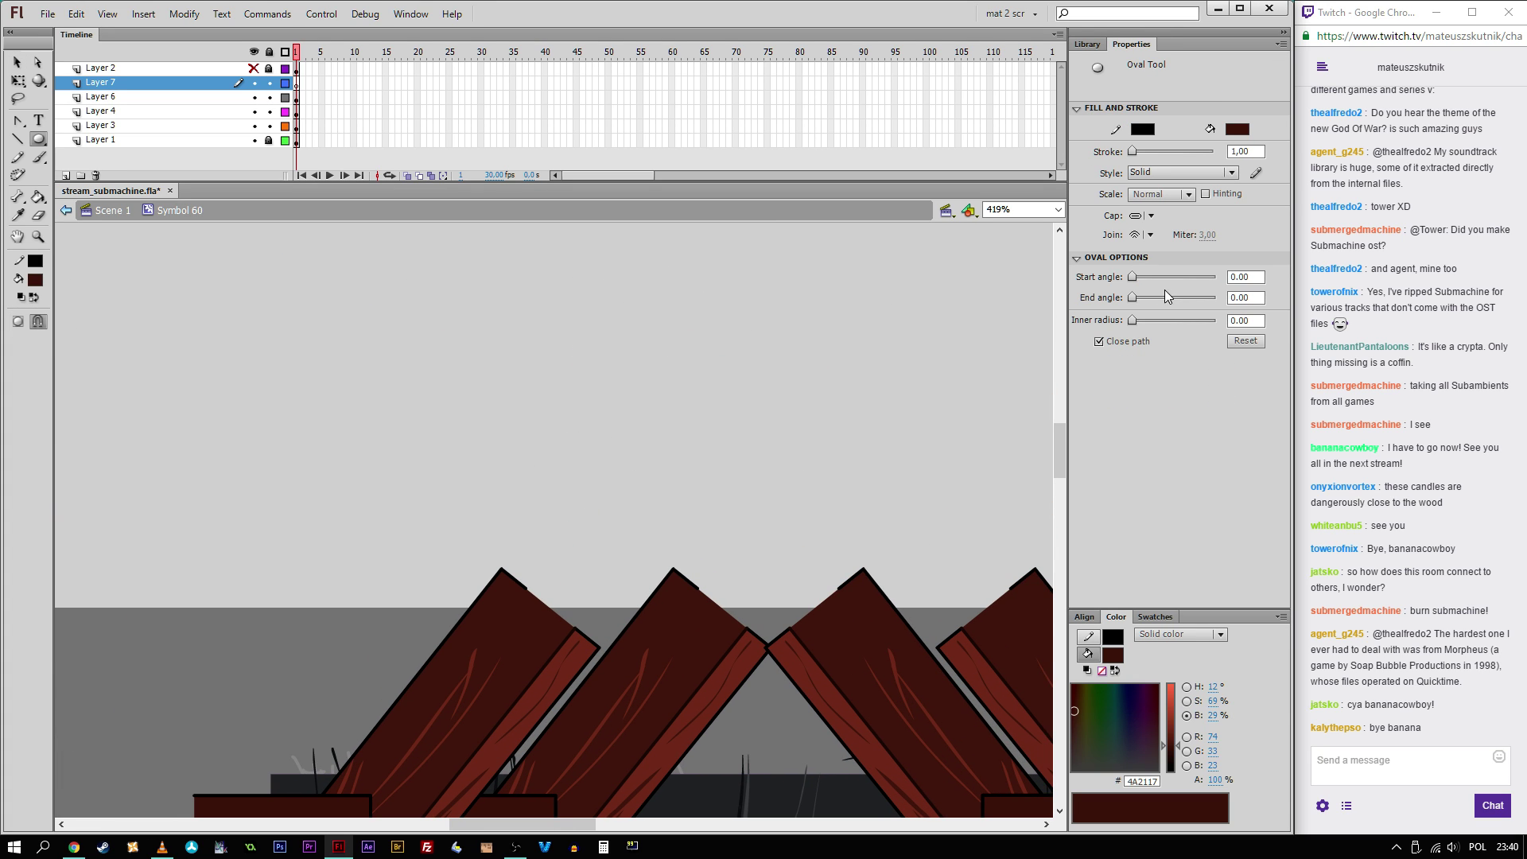
pyautogui.write('r')
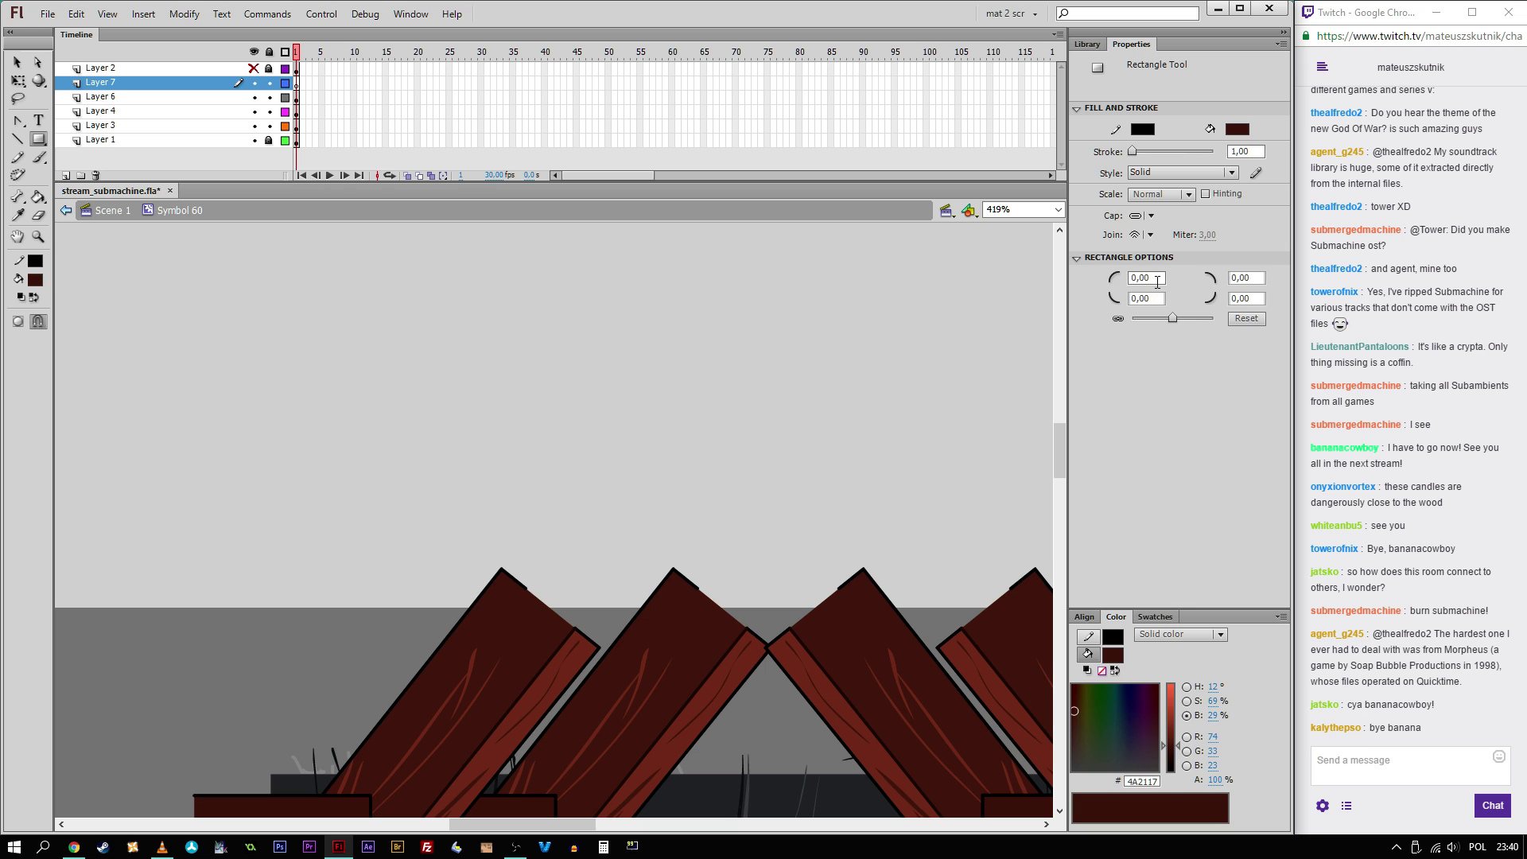
pyautogui.write('5')
pyautogui.moveTo(610, 271); pyautogui.dragTo(650, 348)
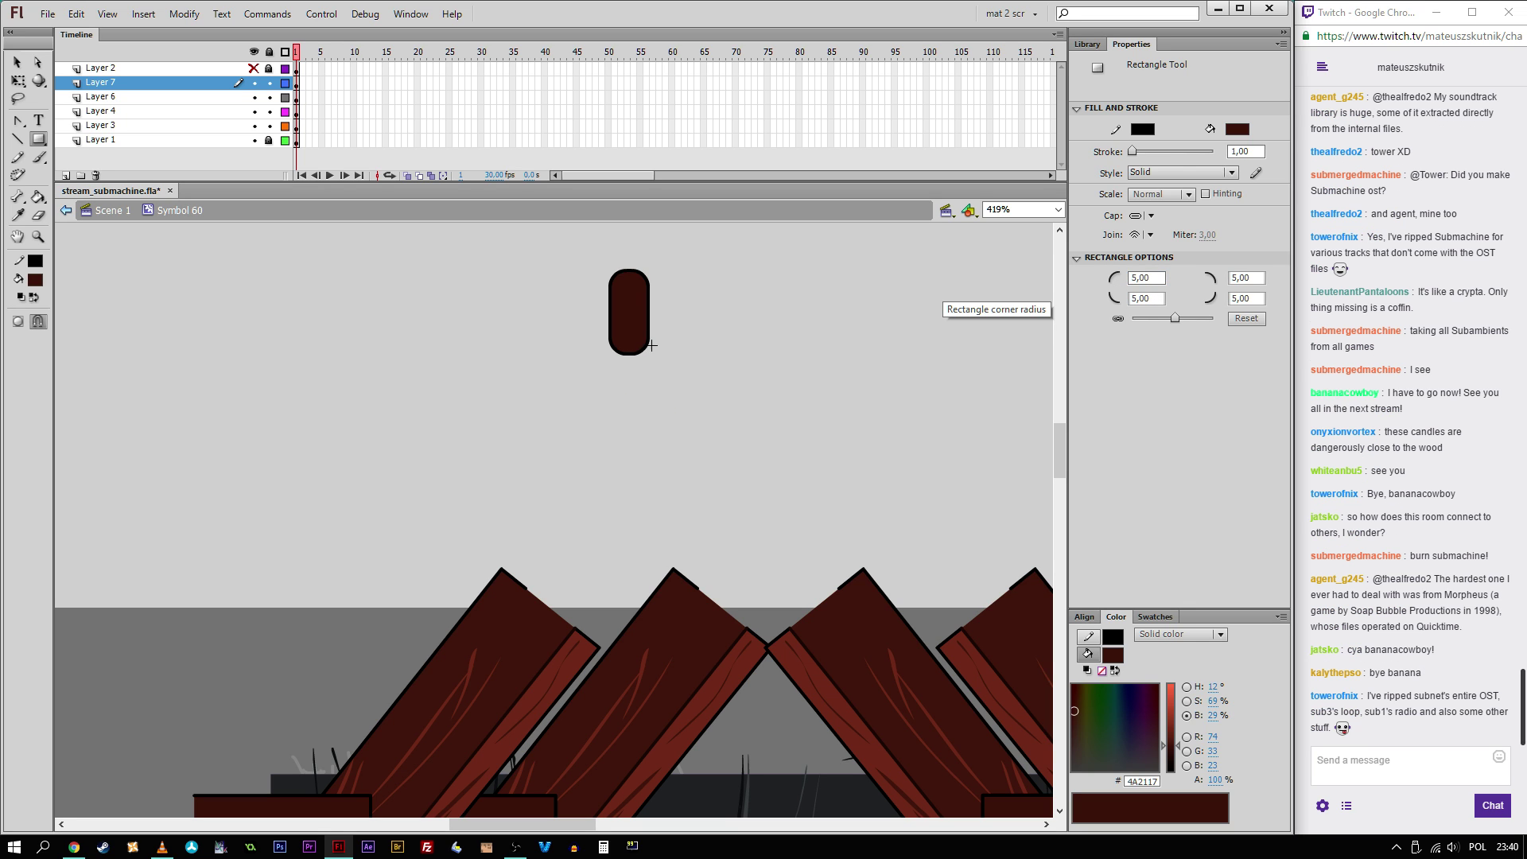
pyautogui.press('v')
pyautogui.click(631, 331)
pyautogui.press('Delete')
# Step: Zoom in on the outline and thicken its stroke width to 4
pyautogui.press('z')
pyautogui.moveTo(685, 246); pyautogui.dragTo(615, 428)
pyautogui.press('v')
pyautogui.click(649, 429)
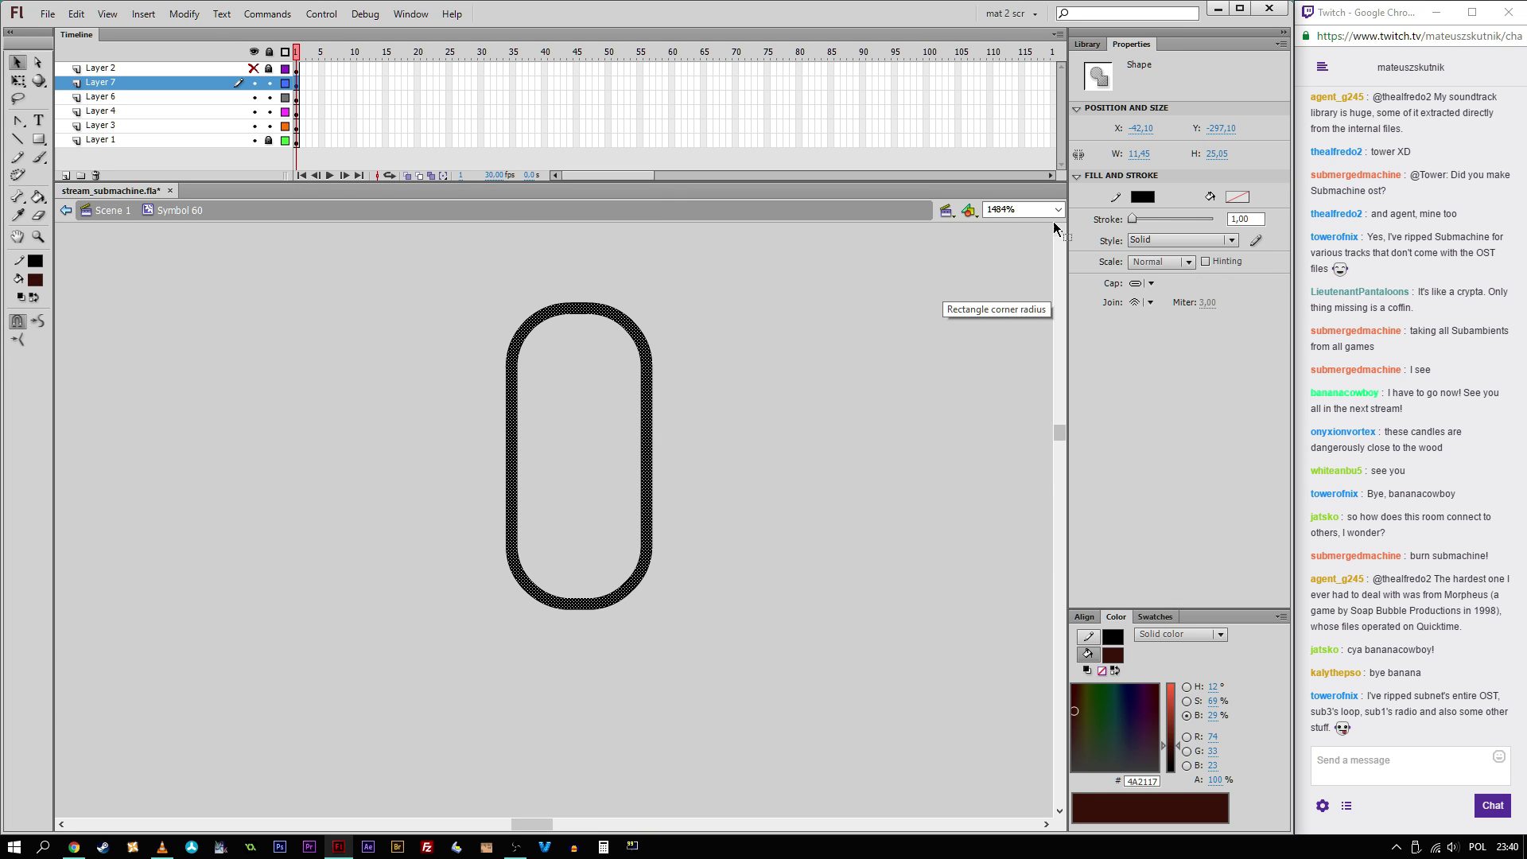
pyautogui.click(1245, 219)
pyautogui.write('3')
pyautogui.press('Return')
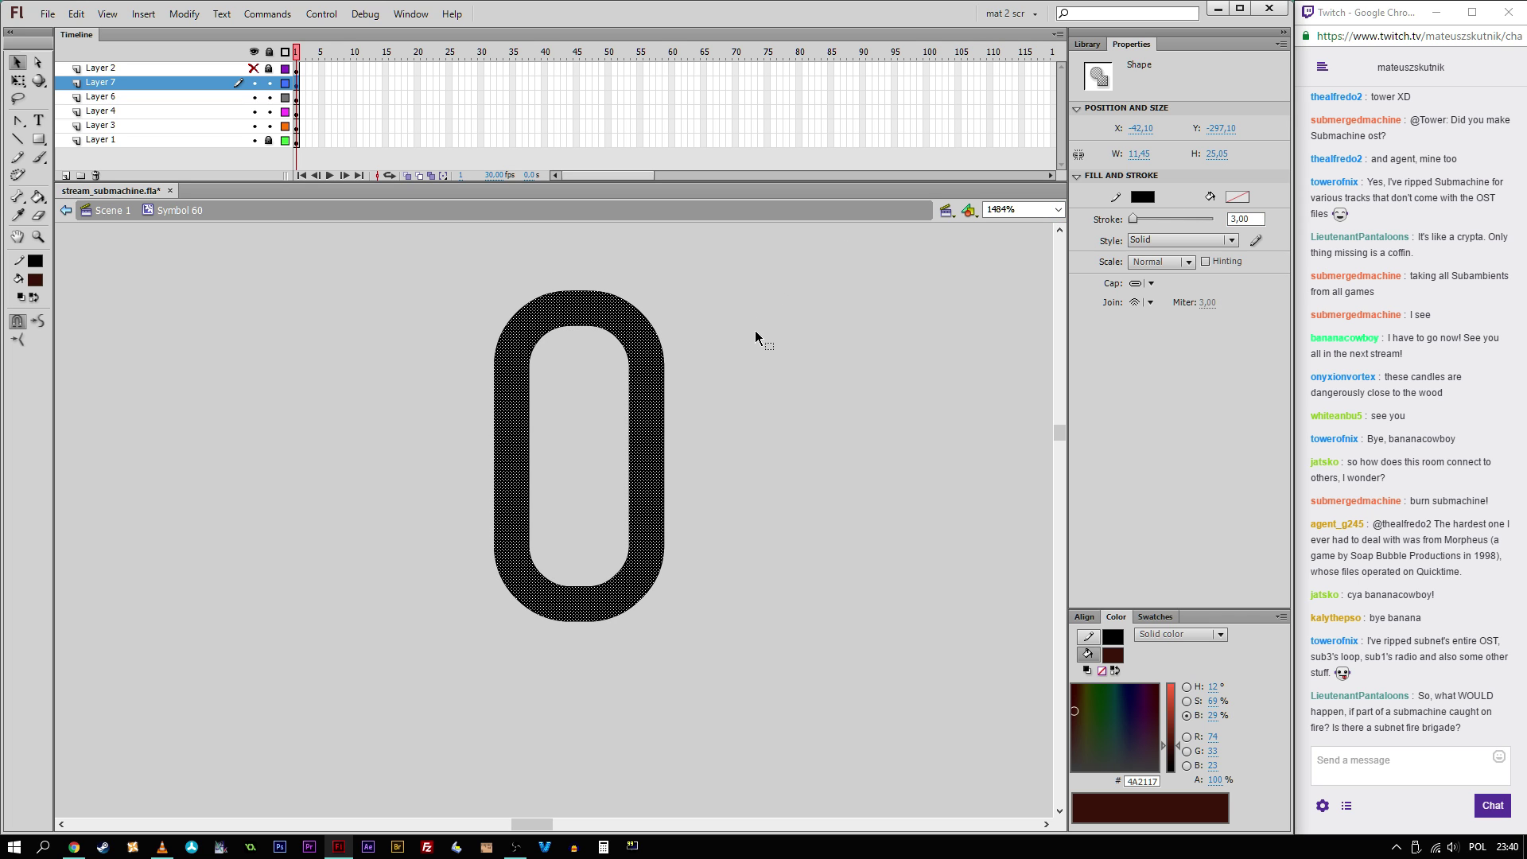
pyautogui.click(746, 350)
pyautogui.click(656, 450)
pyautogui.click(1254, 223)
pyautogui.write('4')
pyautogui.press('Return')
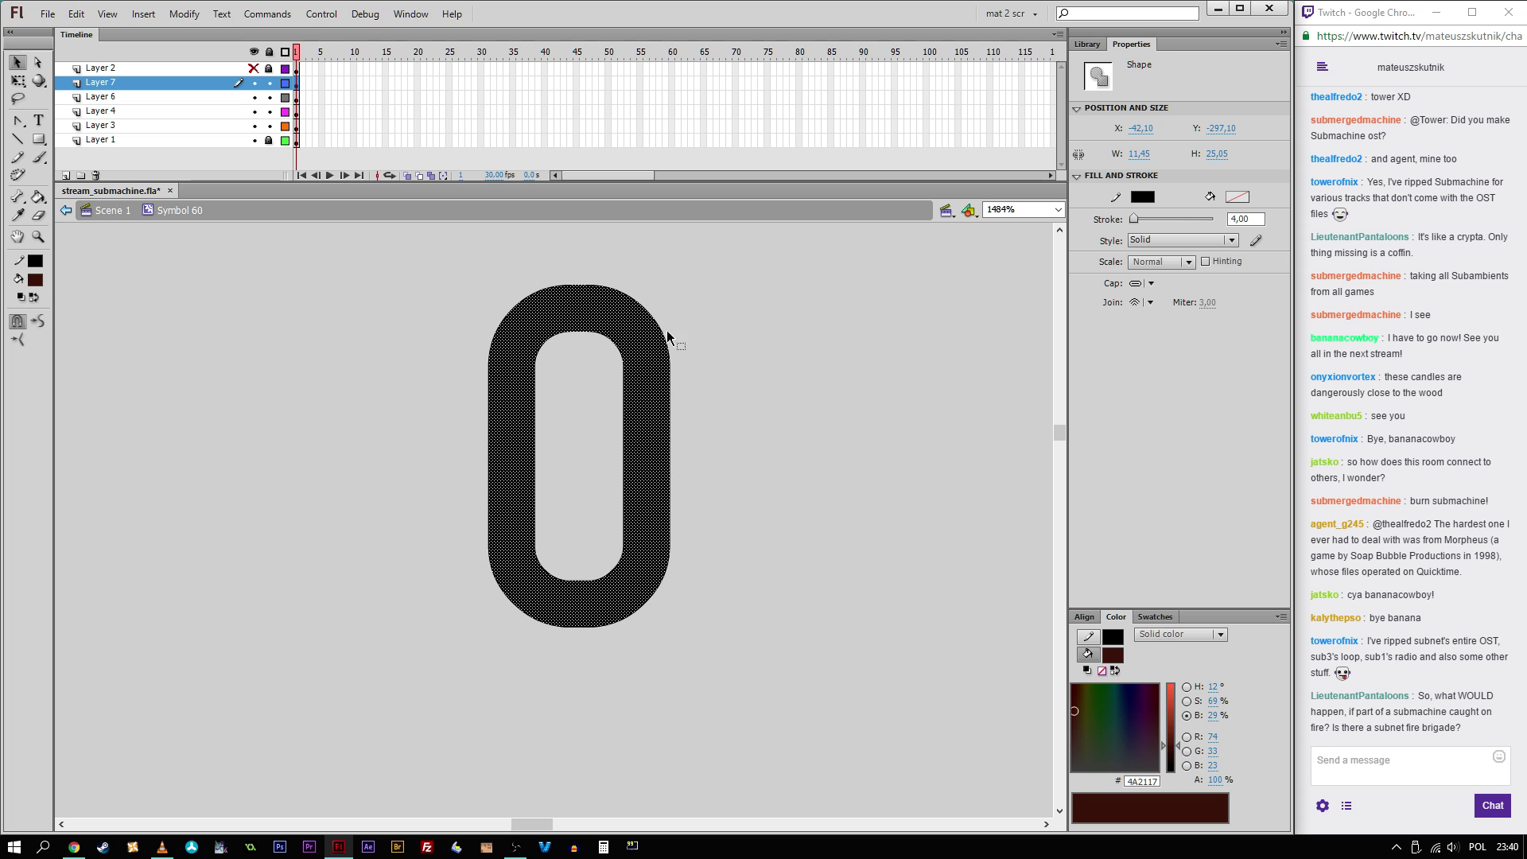
# Step: Convert the link's outline to a filled shape with Modify > Shape > Convert Lines to Fills
pyautogui.click(184, 14)
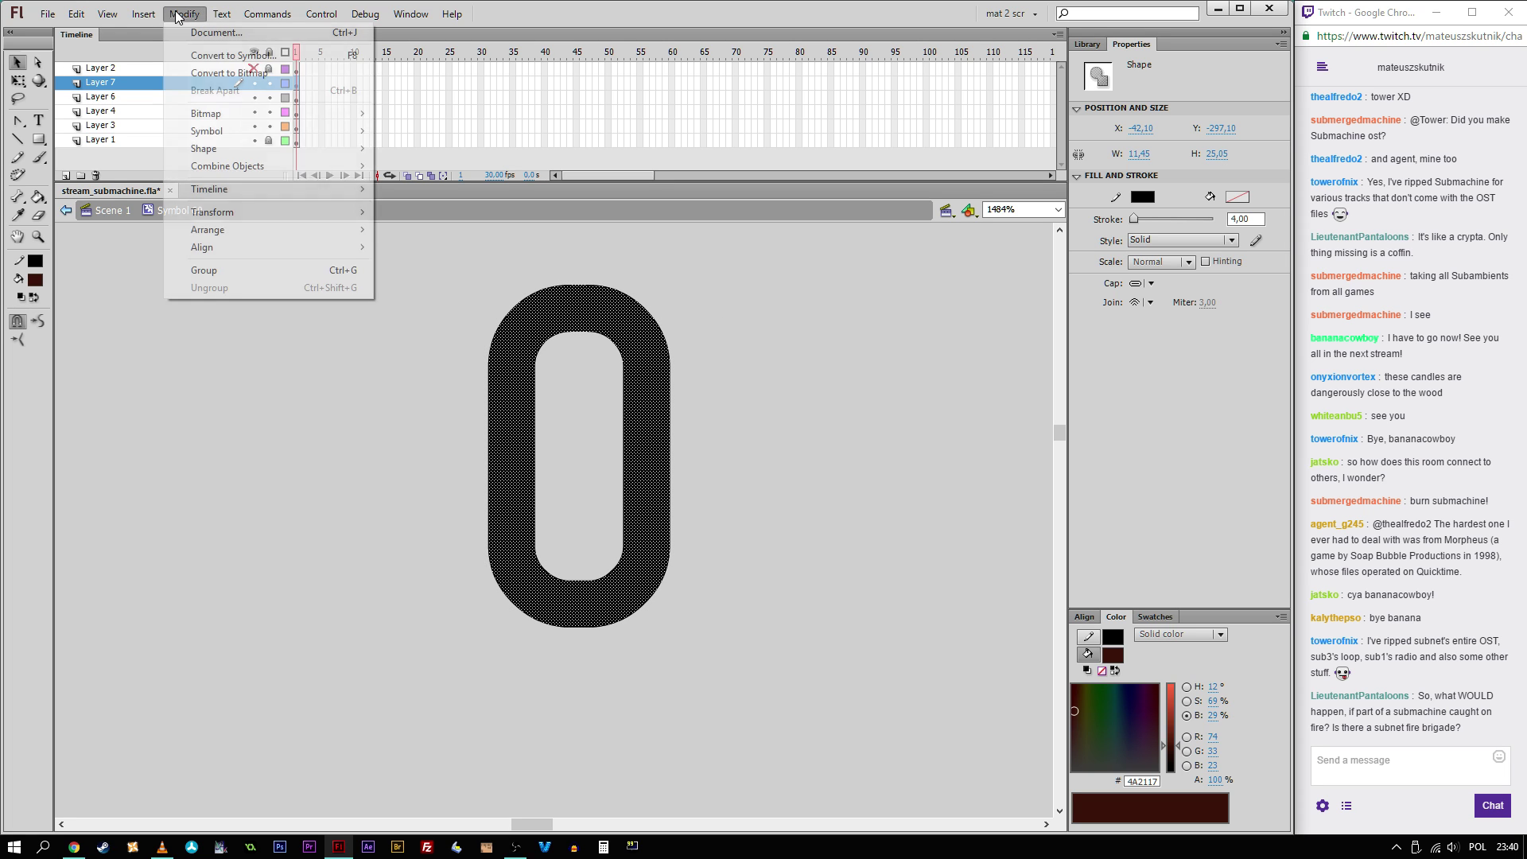
pyautogui.moveTo(282, 151)
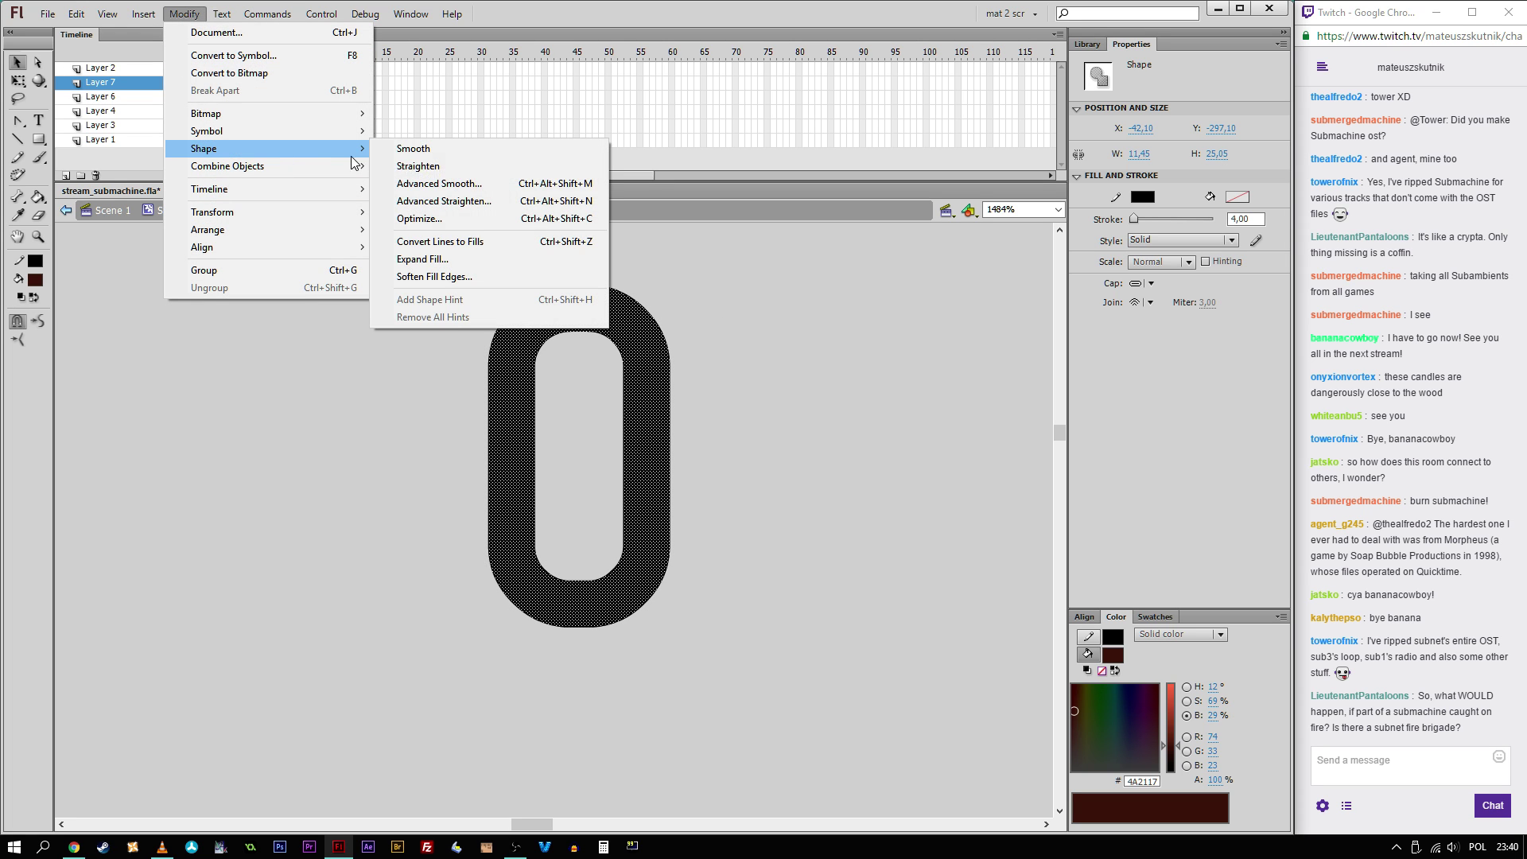
pyautogui.click(474, 241)
# Step: Mix a grey-green fill colour and paint-bucket the O link with it
pyautogui.click(389, 353)
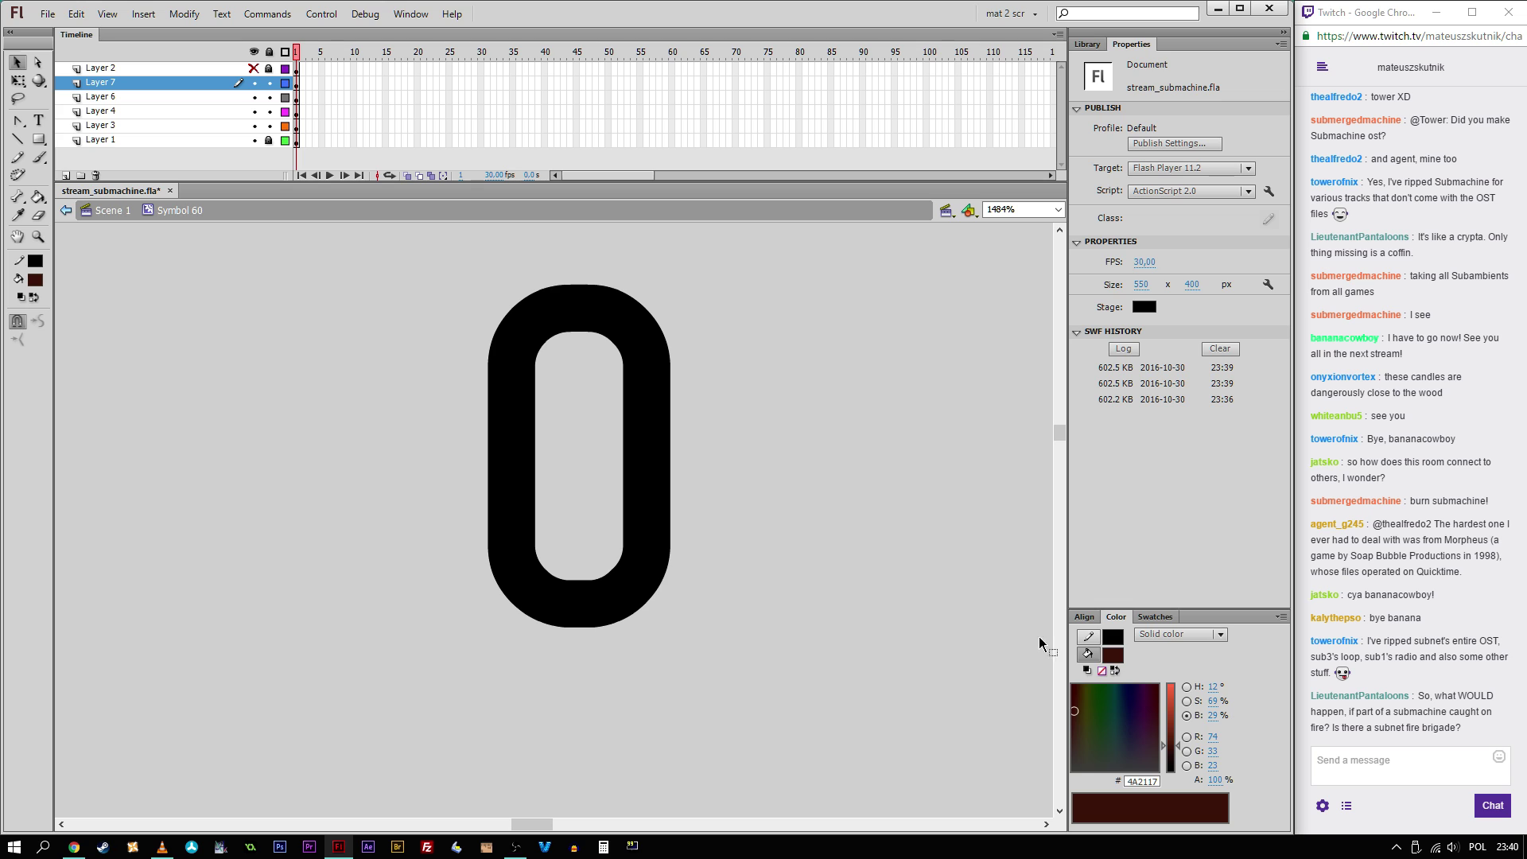
pyautogui.click(1114, 657)
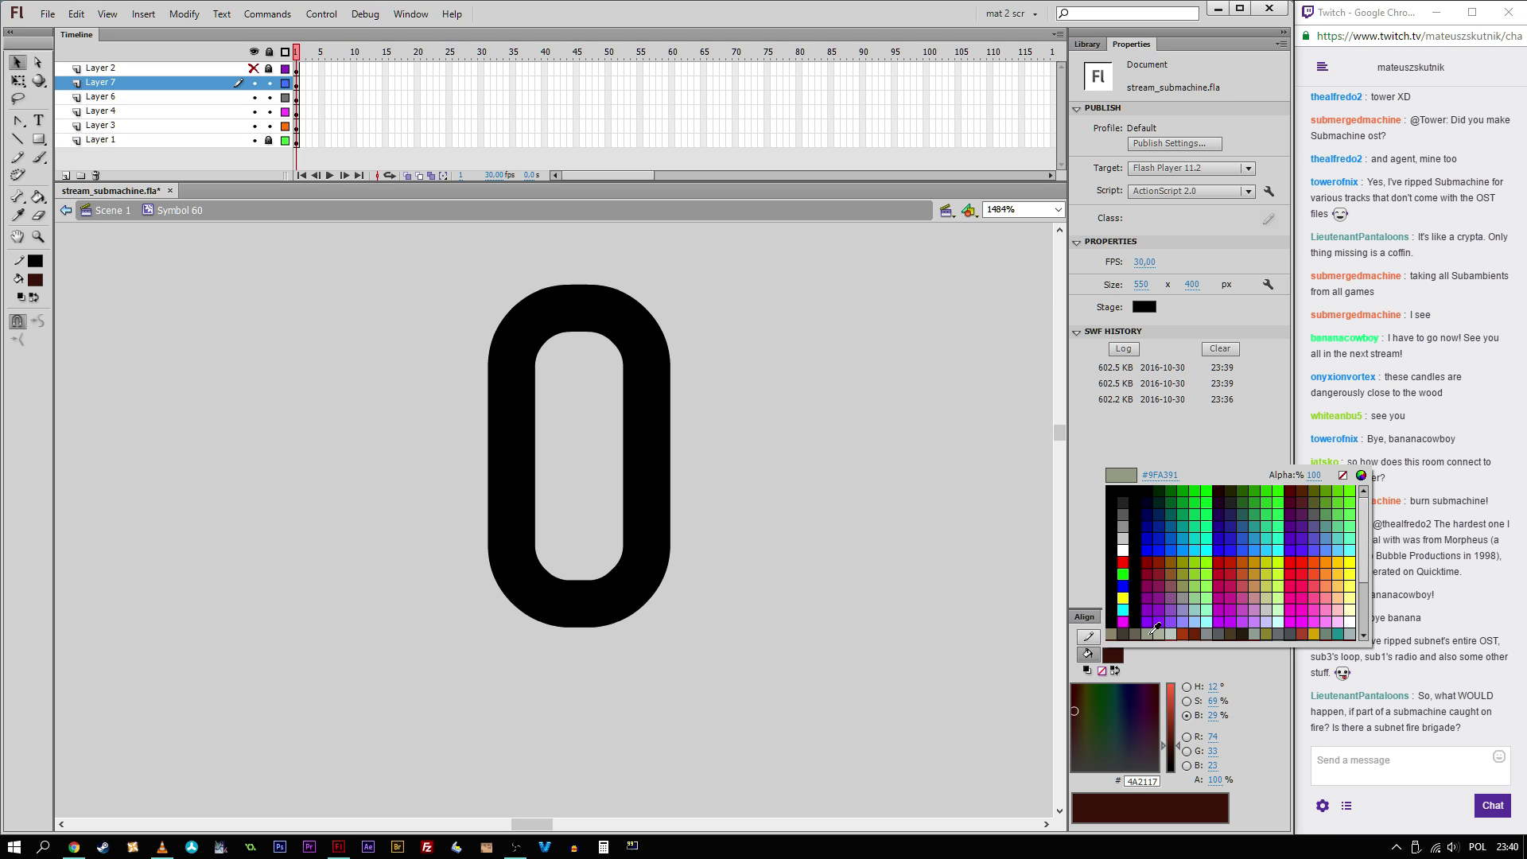
pyautogui.click(1252, 633)
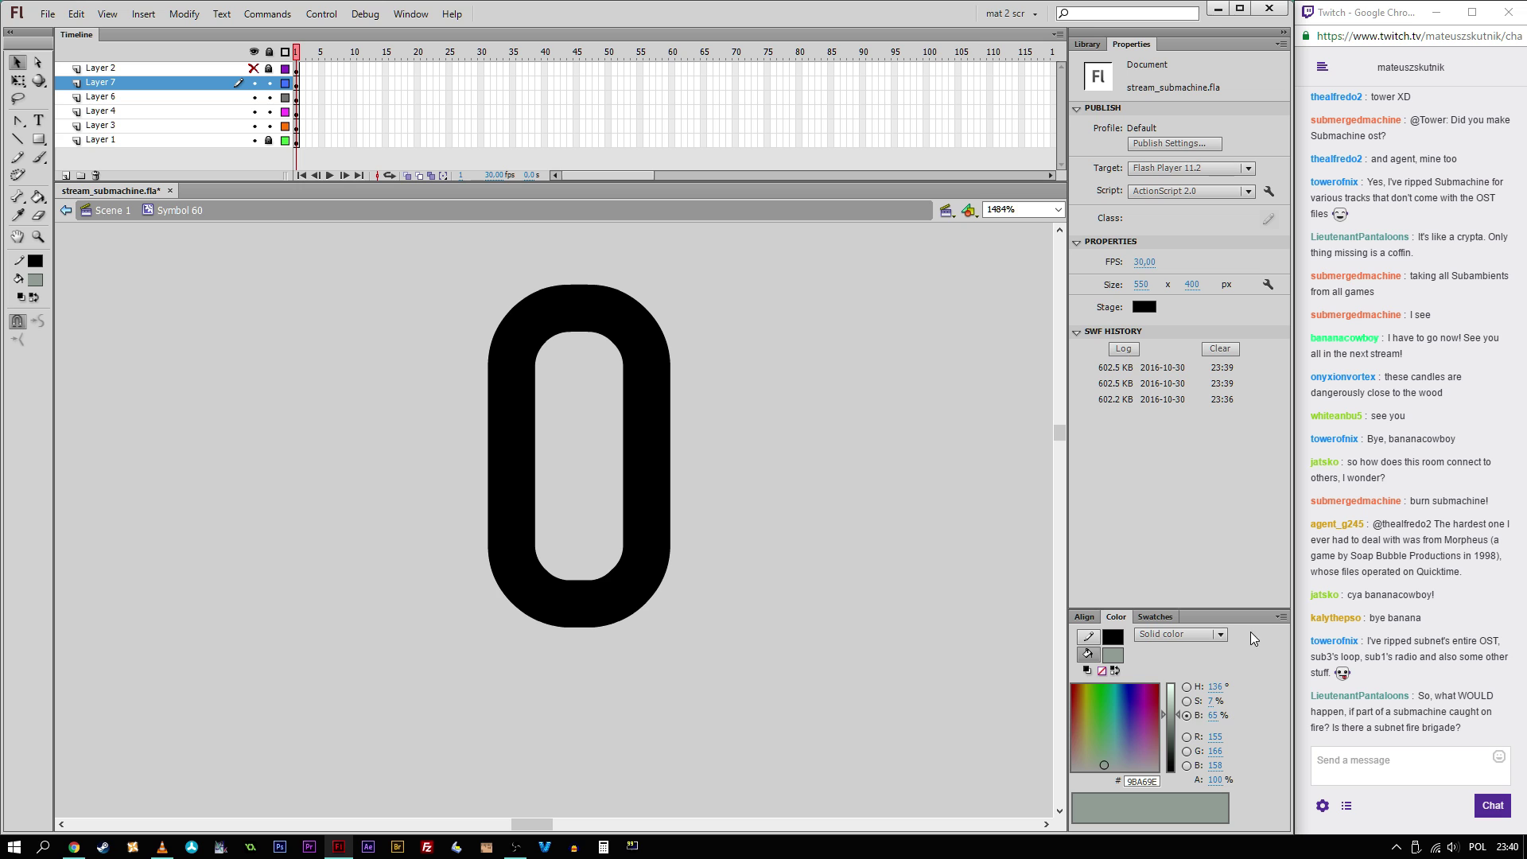
pyautogui.click(1128, 764)
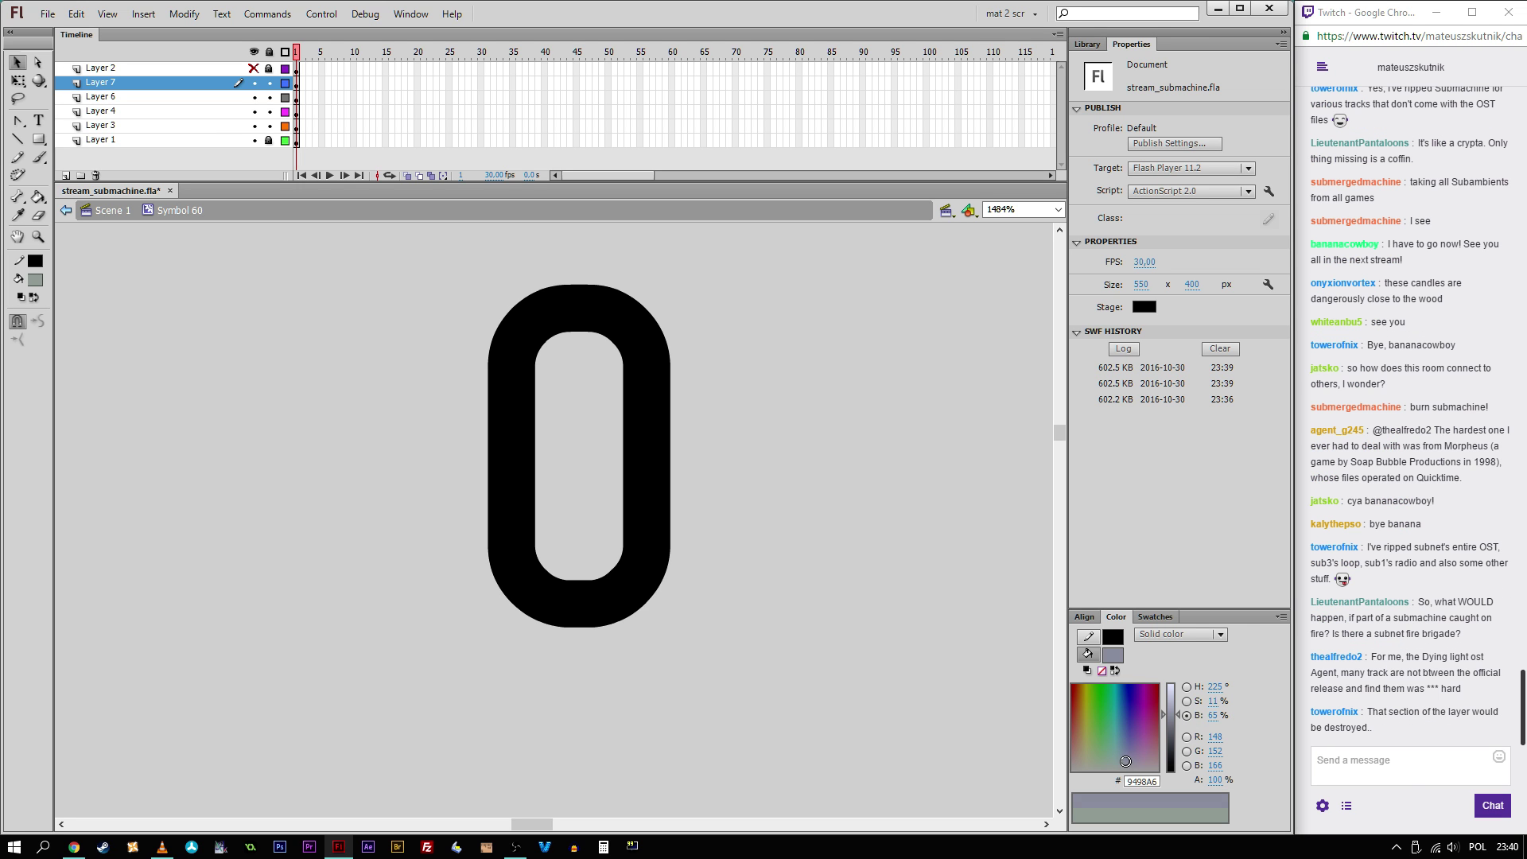
pyautogui.moveTo(1172, 718)
pyautogui.mouseDown()
pyautogui.moveTo(1116, 758)
pyautogui.moveTo(1172, 721)
pyautogui.mouseUp()
pyautogui.press('k')
pyautogui.click(646, 519)
pyautogui.click(643, 507)
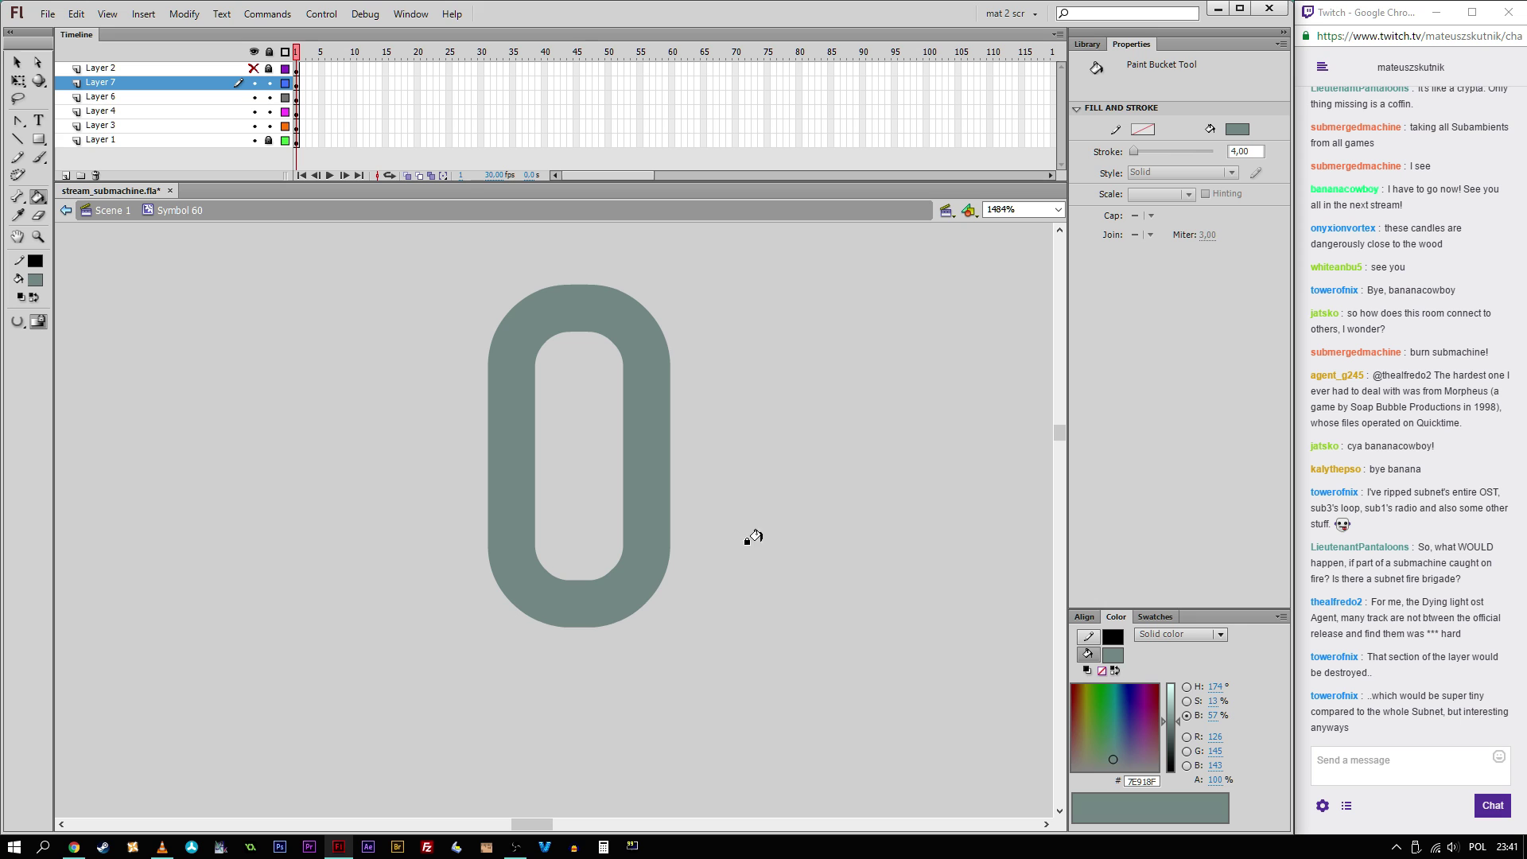
# Step: Add 1-point black outlines to the link with the Ink Bottle
pyautogui.press('s')
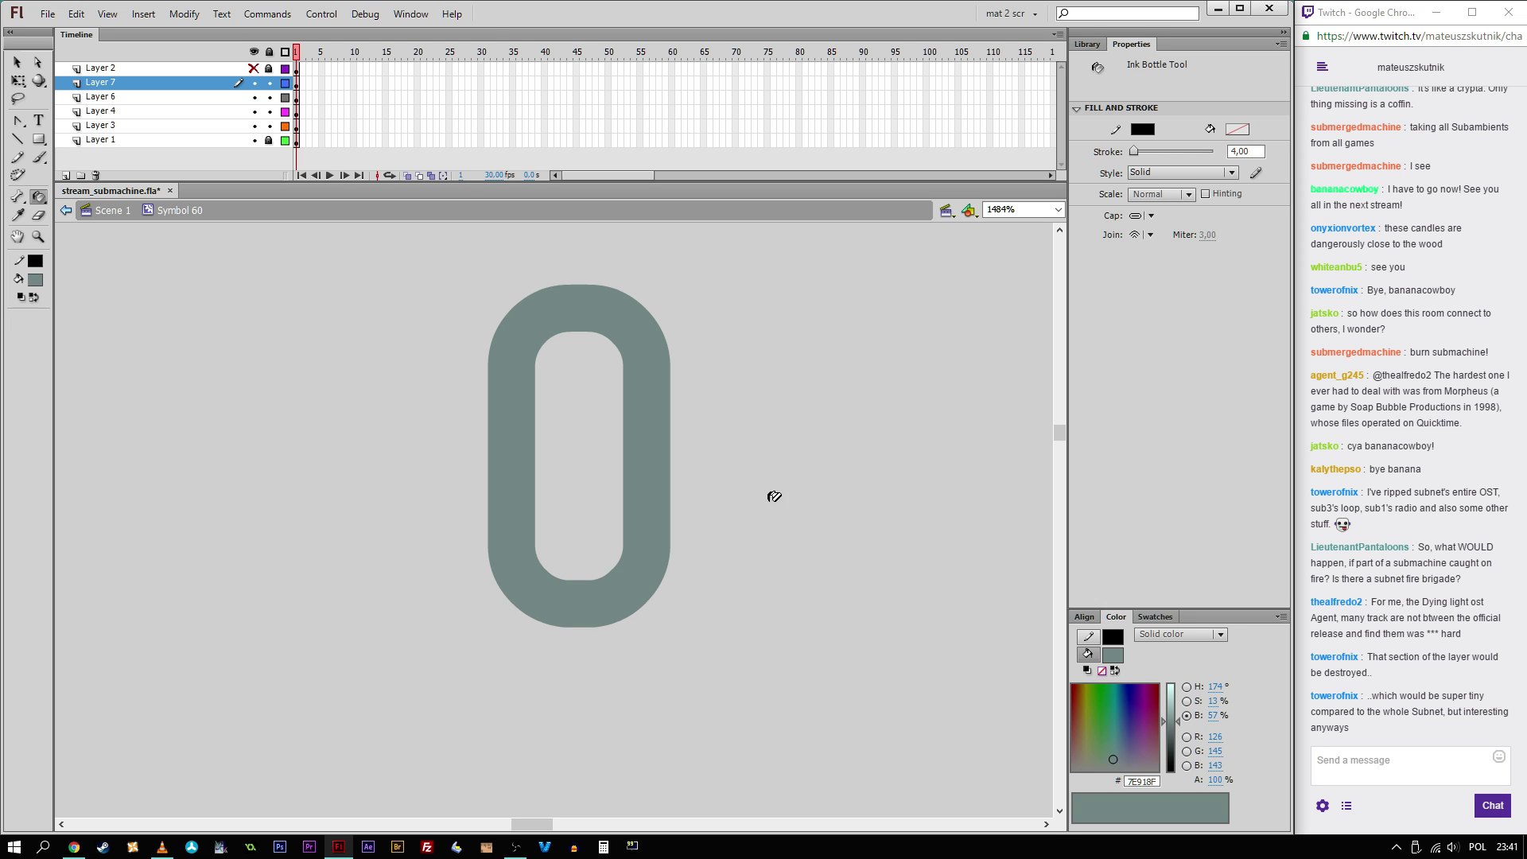
pyautogui.click(1246, 151)
pyautogui.write('1')
pyautogui.click(639, 501)
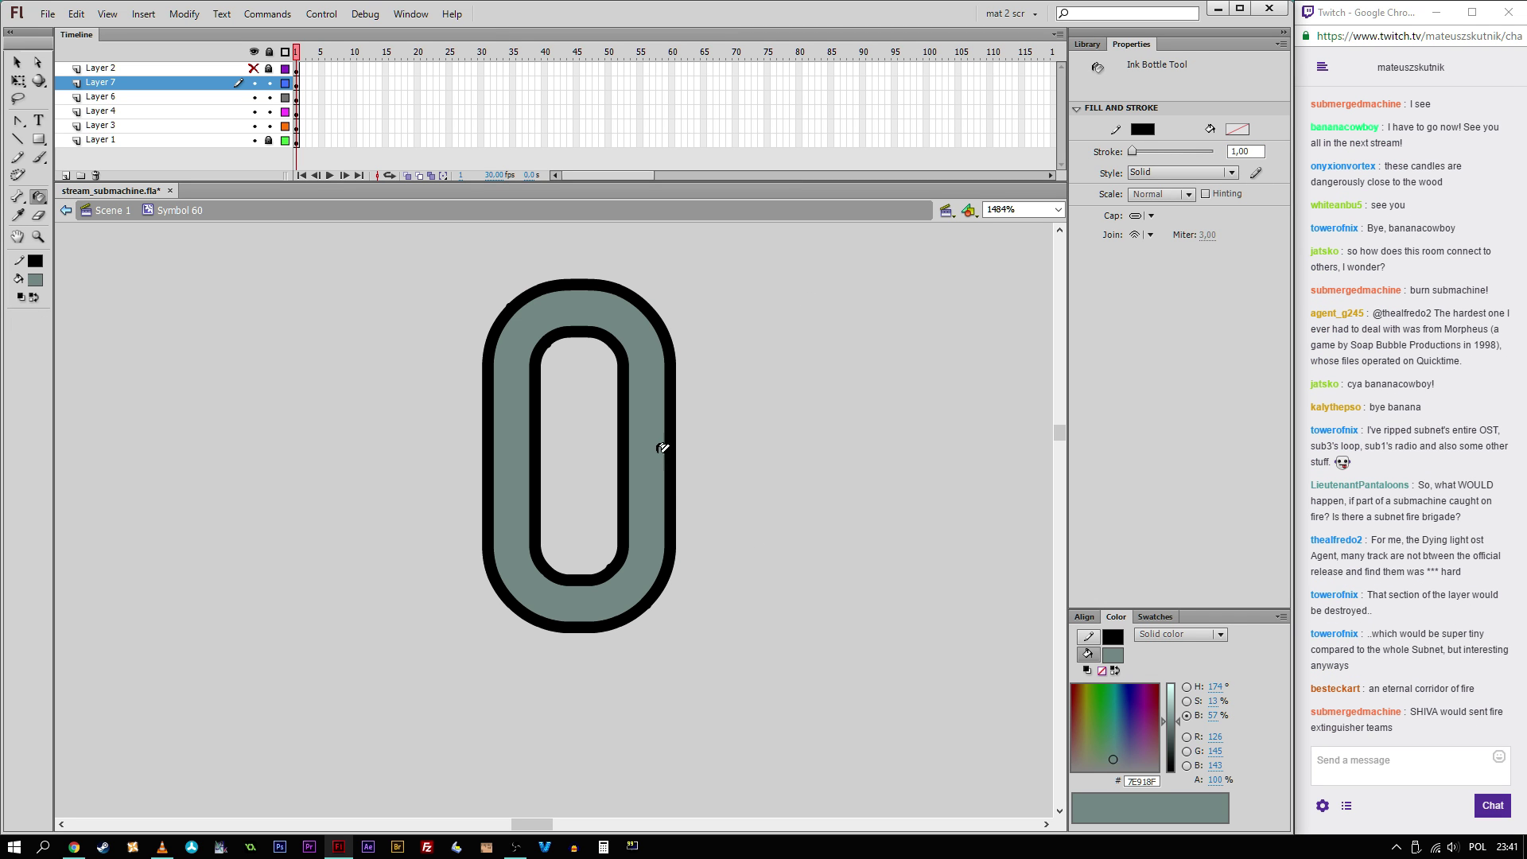
# Step: Brush darker grey shading along the link's left edge
pyautogui.click(1170, 730)
pyautogui.press('b')
pyautogui.moveTo(486, 517)
pyautogui.mouseDown()
pyautogui.moveTo(523, 489)
pyautogui.moveTo(509, 560)
pyautogui.moveTo(542, 593)
pyautogui.moveTo(626, 599)
pyautogui.moveTo(659, 501)
pyautogui.moveTo(657, 405)
pyautogui.mouseUp()
# Step: Brush darker shading around the ring's inner sides, bottom and top
pyautogui.moveTo(657, 364); pyautogui.dragTo(651, 406)
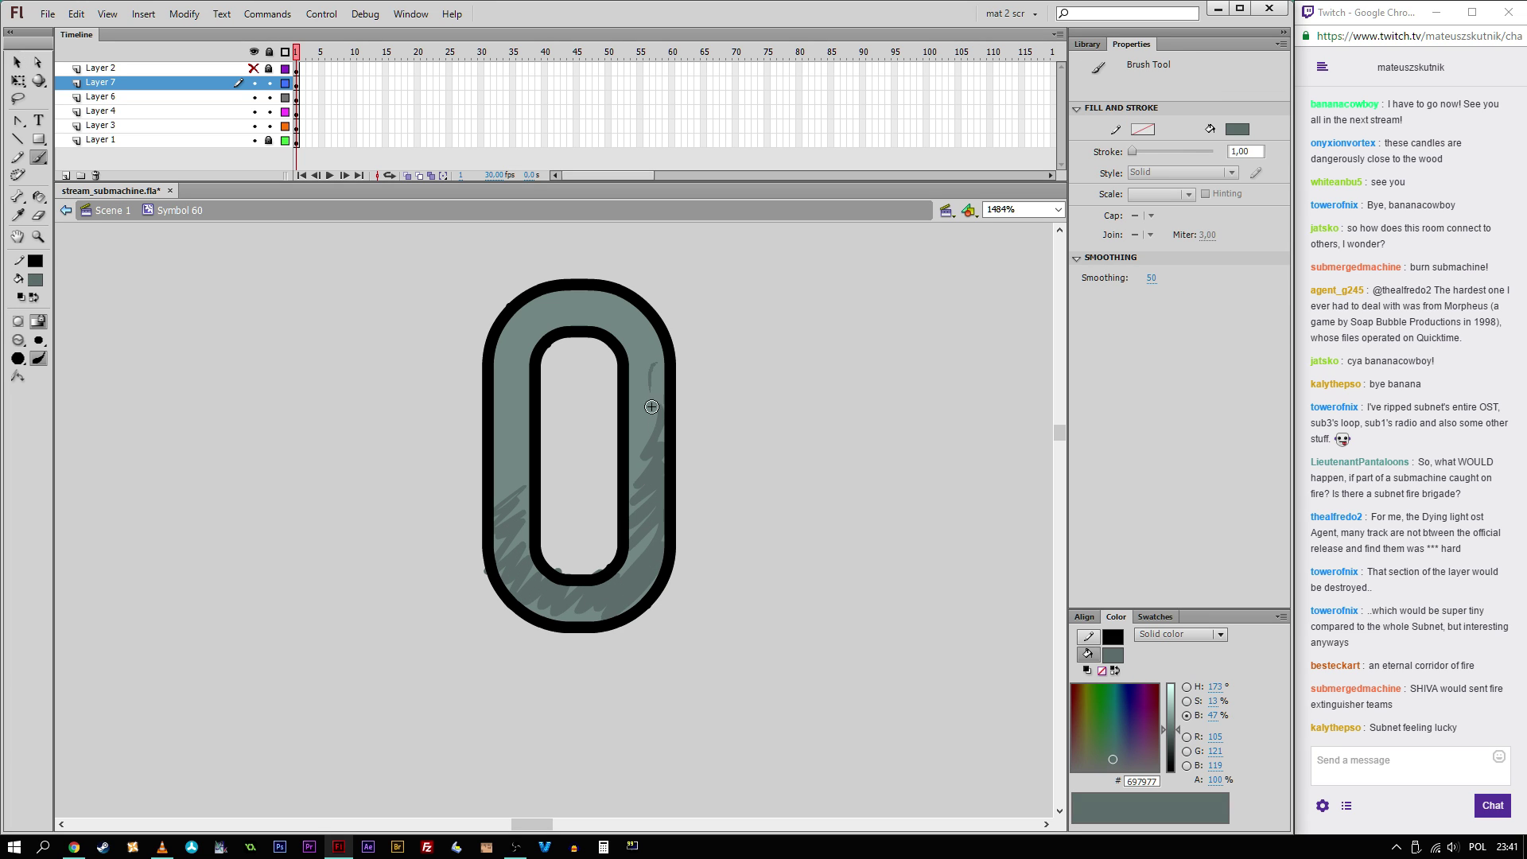
pyautogui.click(1172, 743)
pyautogui.moveTo(629, 562)
pyautogui.mouseDown()
pyautogui.moveTo(615, 614)
pyautogui.moveTo(606, 582)
pyautogui.moveTo(543, 610)
pyautogui.moveTo(517, 590)
pyautogui.moveTo(496, 509)
pyautogui.moveTo(515, 433)
pyautogui.mouseUp()
pyautogui.moveTo(521, 338); pyautogui.dragTo(529, 499)
pyautogui.moveTo(652, 520)
pyautogui.mouseDown()
pyautogui.moveTo(625, 491)
pyautogui.moveTo(660, 424)
pyautogui.moveTo(658, 386)
pyautogui.mouseUp()
pyautogui.moveTo(656, 500); pyautogui.dragTo(701, 621)
pyautogui.moveTo(648, 415)
pyautogui.mouseDown()
pyautogui.moveTo(624, 430)
pyautogui.moveTo(643, 415)
pyautogui.moveTo(700, 502)
pyautogui.mouseUp()
# Step: Paint light mint zigzag highlights on the ring's upper-left side and top
pyautogui.click(1170, 687)
pyautogui.moveTo(581, 432)
pyautogui.mouseDown()
pyautogui.moveTo(551, 468)
pyautogui.moveTo(563, 475)
pyautogui.moveTo(544, 571)
pyautogui.mouseUp()
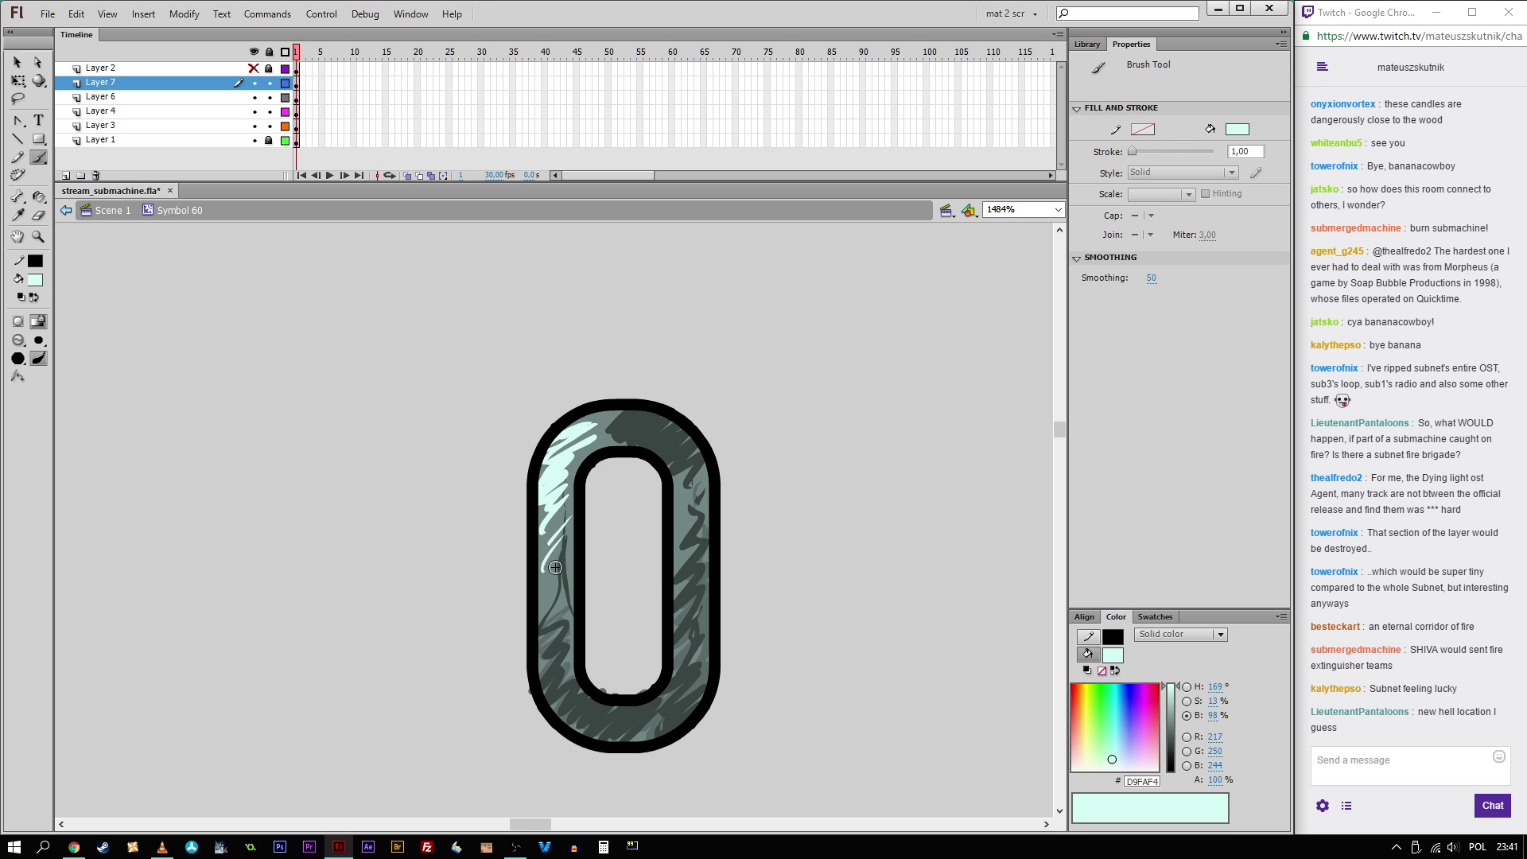
pyautogui.moveTo(590, 428); pyautogui.dragTo(639, 421)
pyautogui.moveTo(555, 502); pyautogui.dragTo(555, 604)
pyautogui.click(1102, 769)
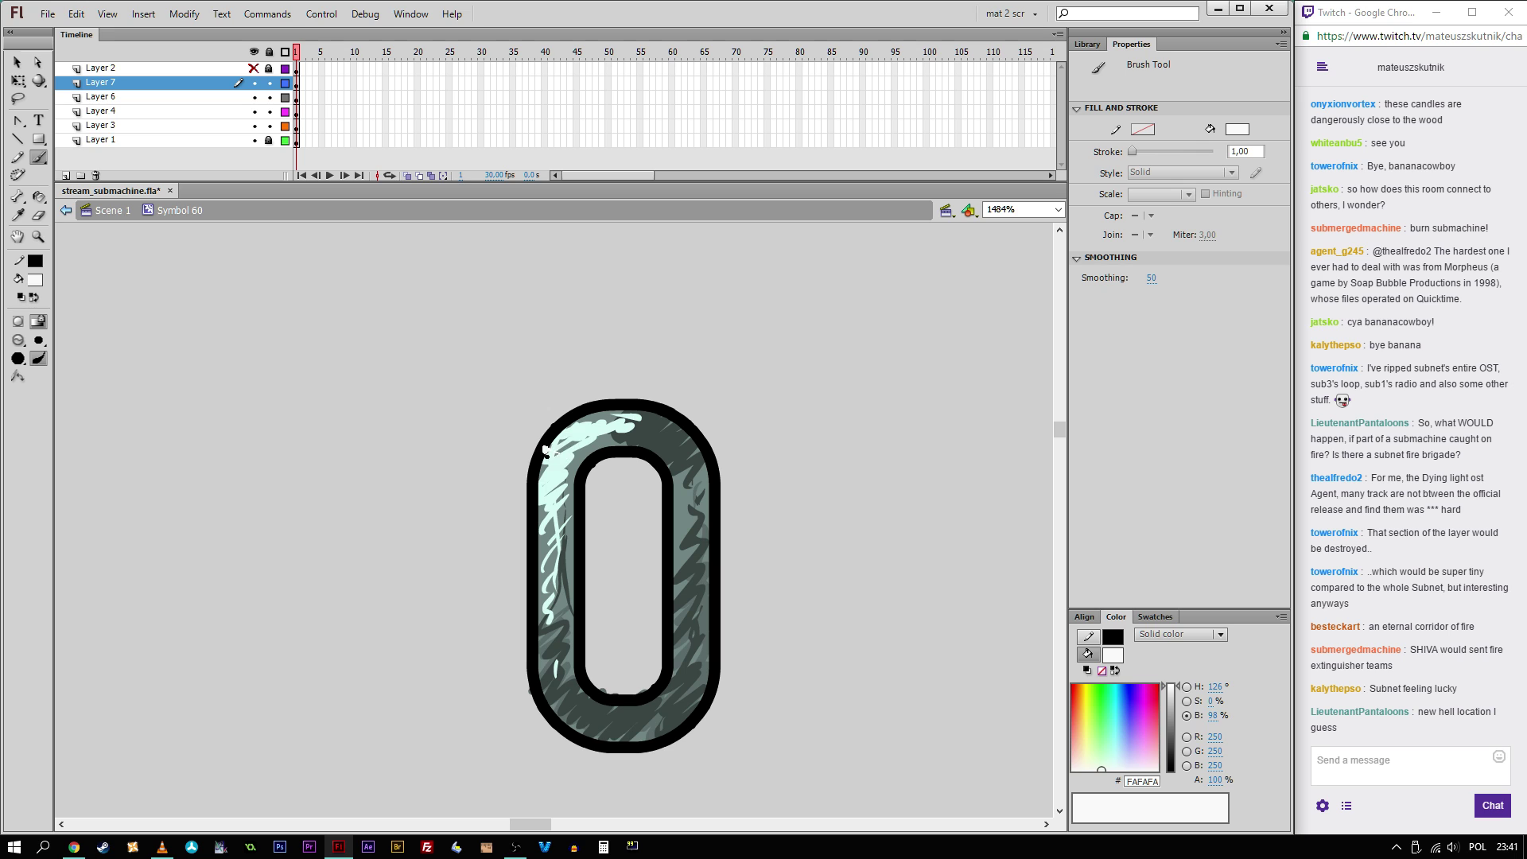
# Step: Draw a tall rounded pill shape beside the O link
pyautogui.press('r')
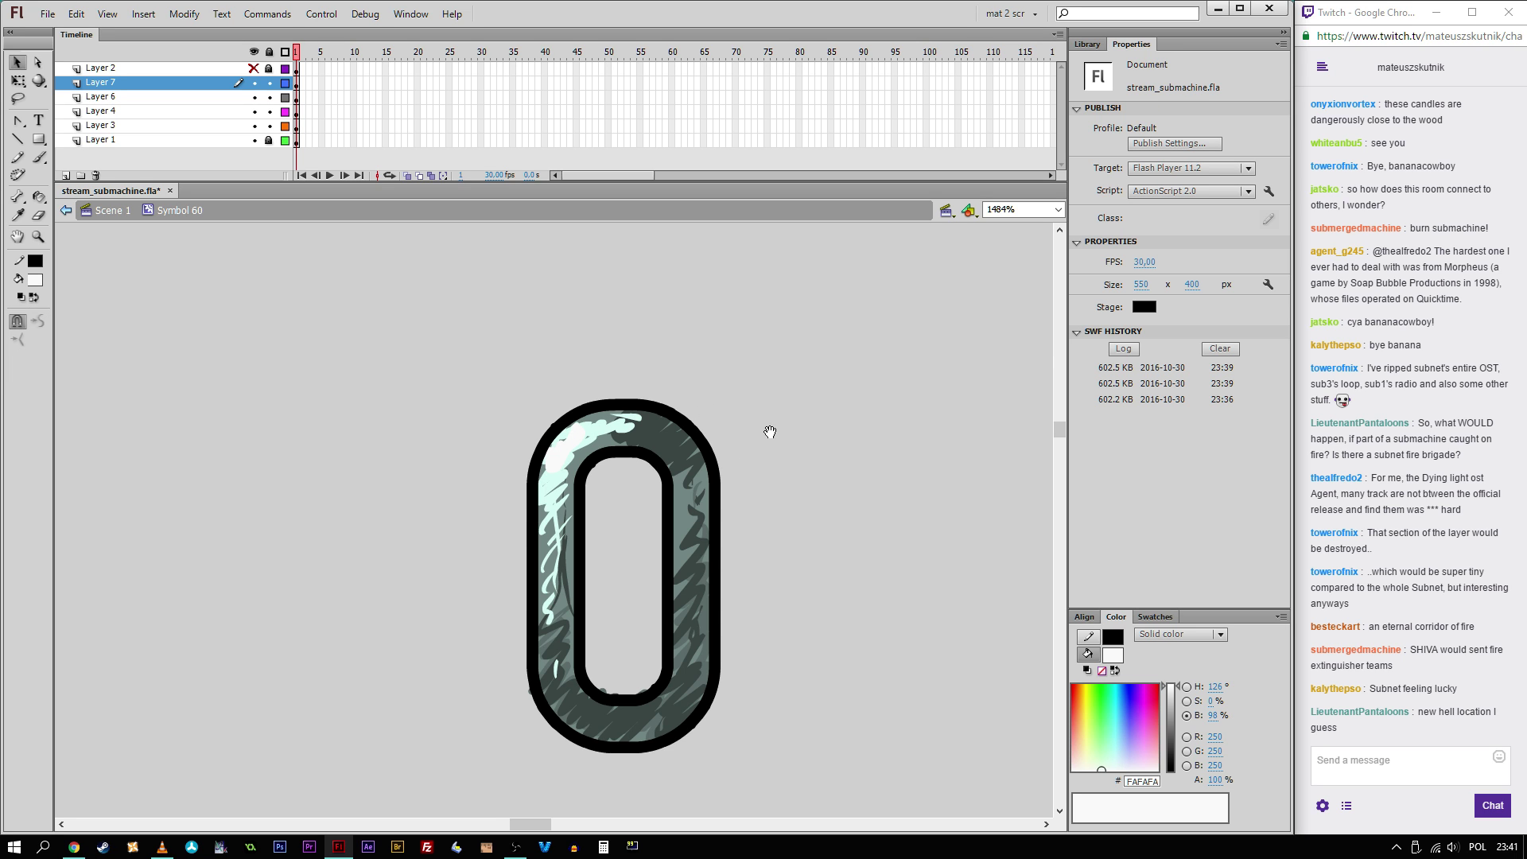
pyautogui.moveTo(757, 433); pyautogui.dragTo(597, 324)
pyautogui.moveTo(672, 397); pyautogui.dragTo(723, 714)
pyautogui.press('v')
# Step: Fill the pill with the O's grey-green and start a dark stroke inside it
pyautogui.press('i')
pyautogui.click(498, 396)
pyautogui.click(685, 506)
pyautogui.press('i')
pyautogui.click(509, 584)
pyautogui.press('b')
pyautogui.moveTo(713, 583); pyautogui.dragTo(681, 645)
# Step: Hatch the pill's lower part with dark and mid grey-green sampled from the O
pyautogui.moveTo(712, 553)
pyautogui.mouseDown()
pyautogui.moveTo(689, 654)
pyautogui.moveTo(712, 682)
pyautogui.mouseUp()
pyautogui.press('i')
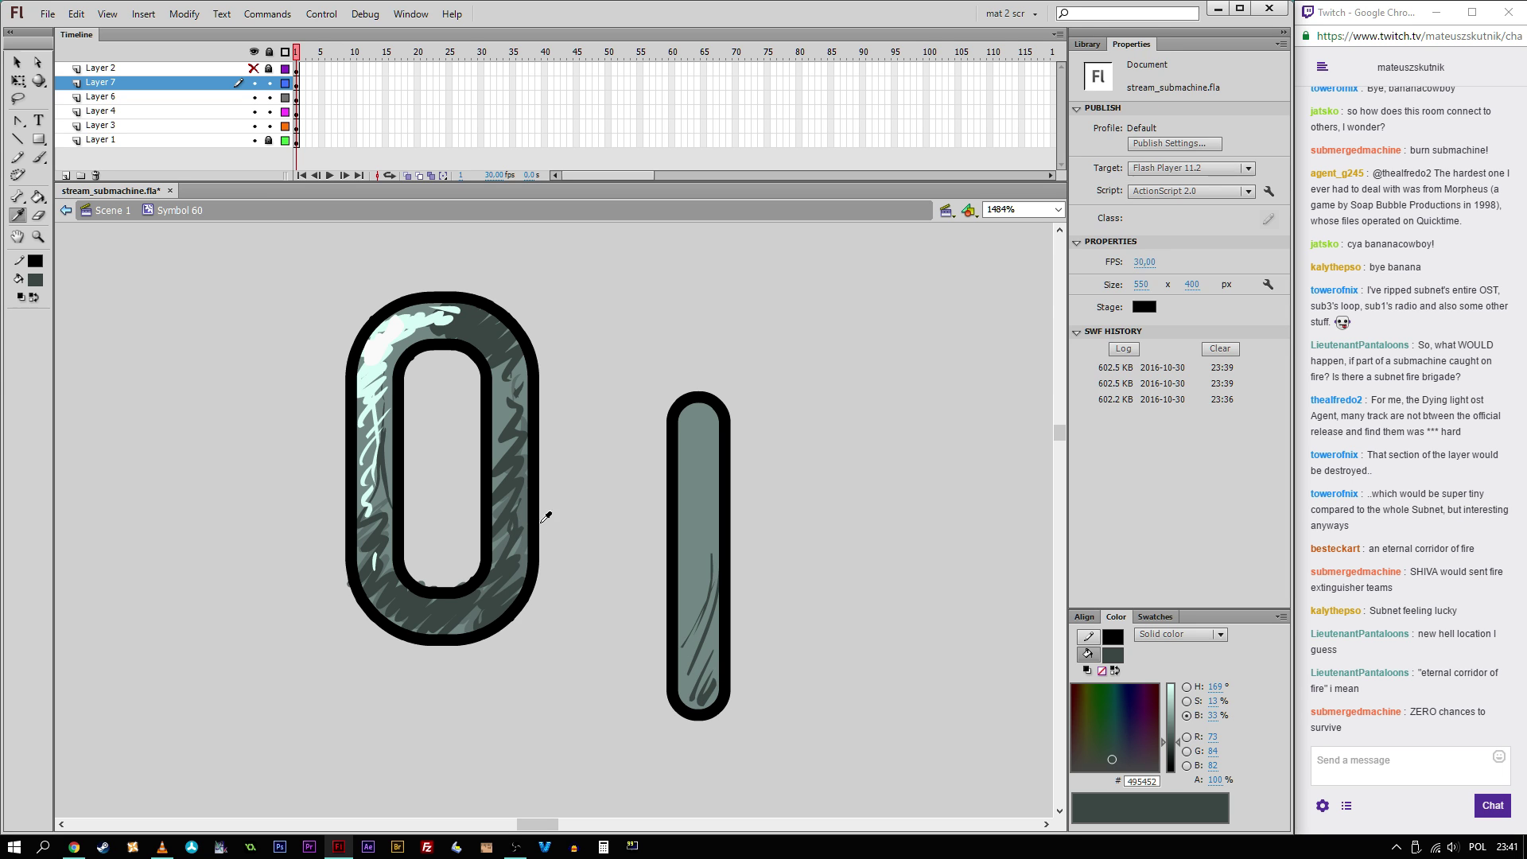
pyautogui.click(523, 515)
pyautogui.press('b')
pyautogui.moveTo(705, 633)
pyautogui.mouseDown()
pyautogui.moveTo(681, 672)
pyautogui.moveTo(703, 681)
pyautogui.moveTo(698, 707)
pyautogui.moveTo(695, 648)
pyautogui.moveTo(703, 579)
pyautogui.mouseUp()
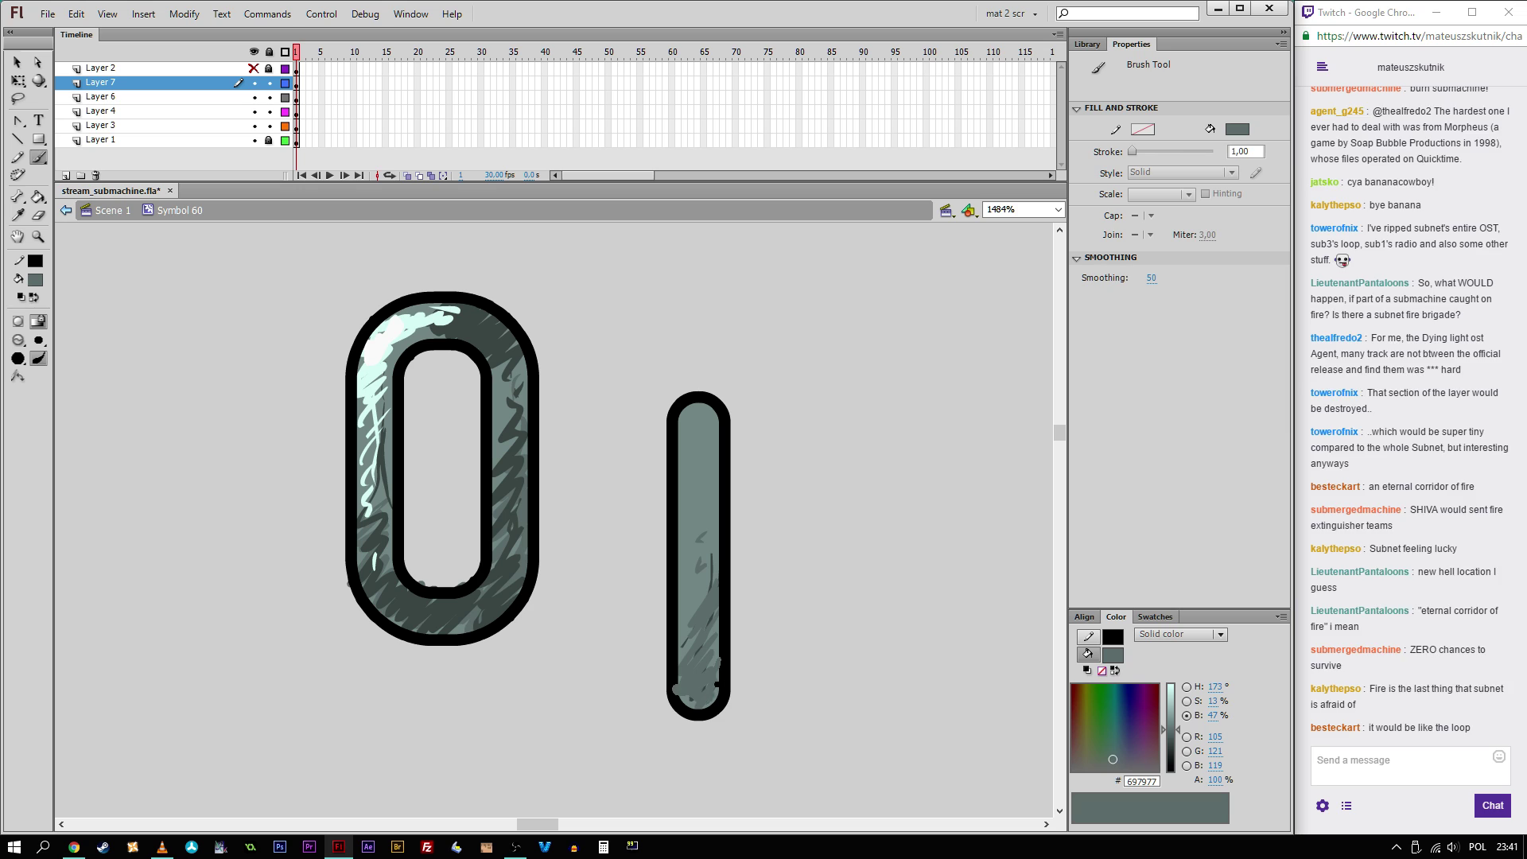
pyautogui.press('i')
pyautogui.click(500, 599)
pyautogui.press('b')
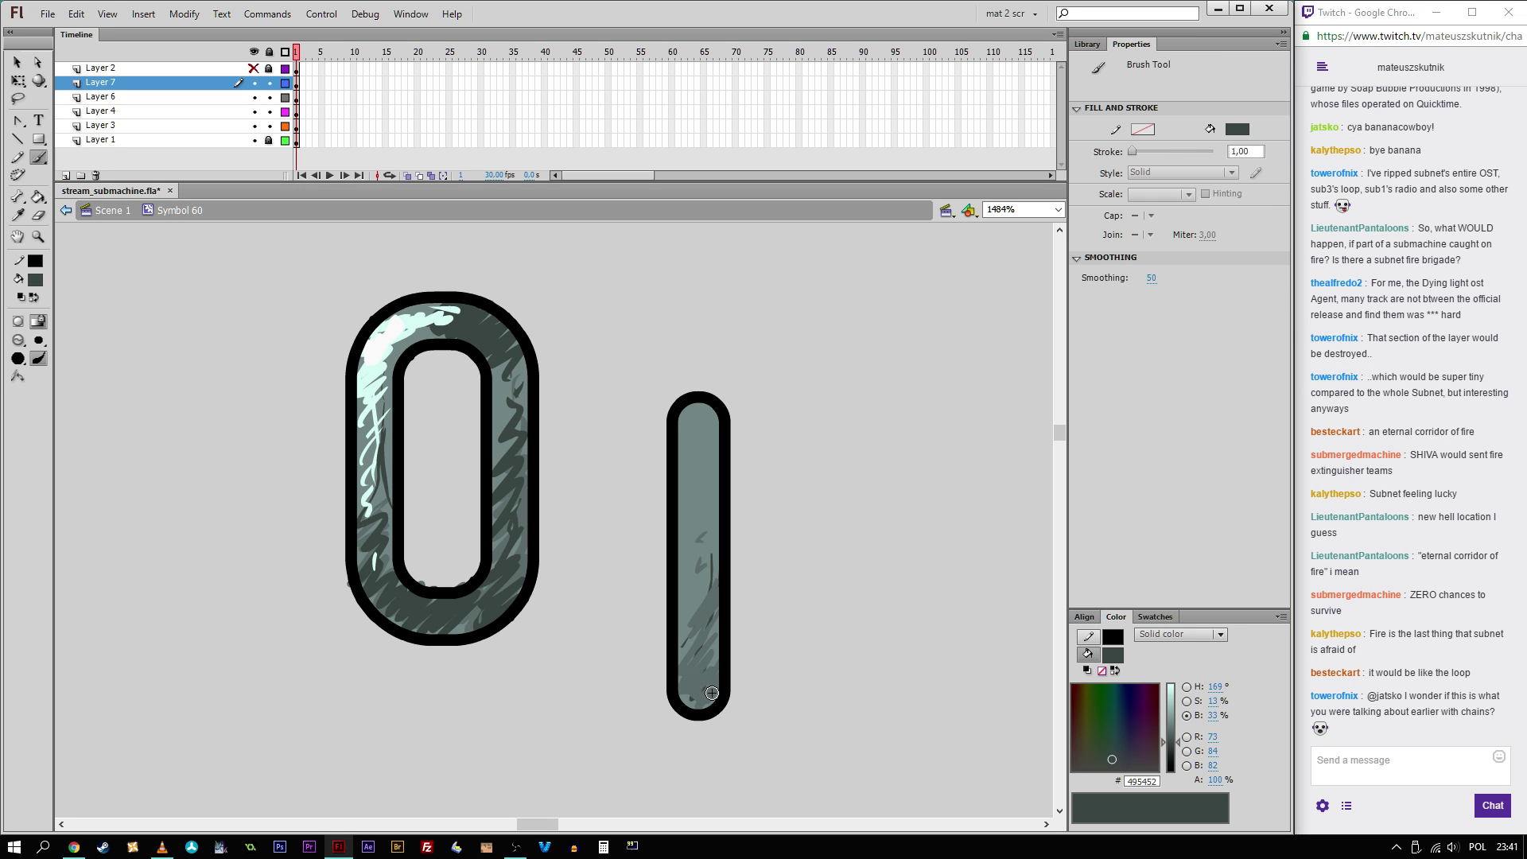
pyautogui.moveTo(682, 675); pyautogui.dragTo(708, 615)
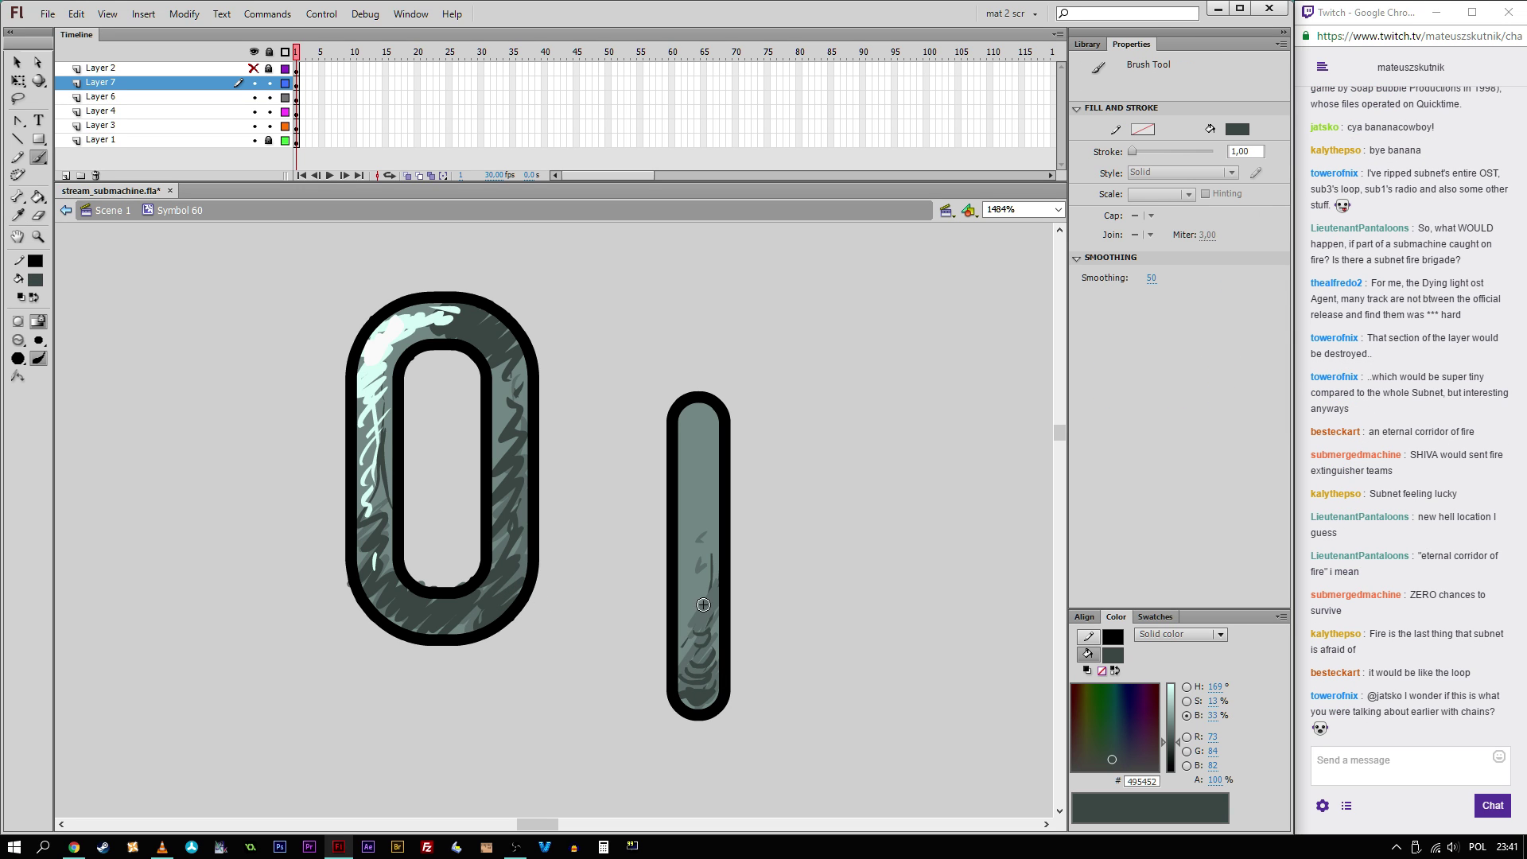
# Step: Paint mint and white highlights on the pill's upper part, sampled from the O
pyautogui.press('i')
pyautogui.click(372, 374)
pyautogui.press('b')
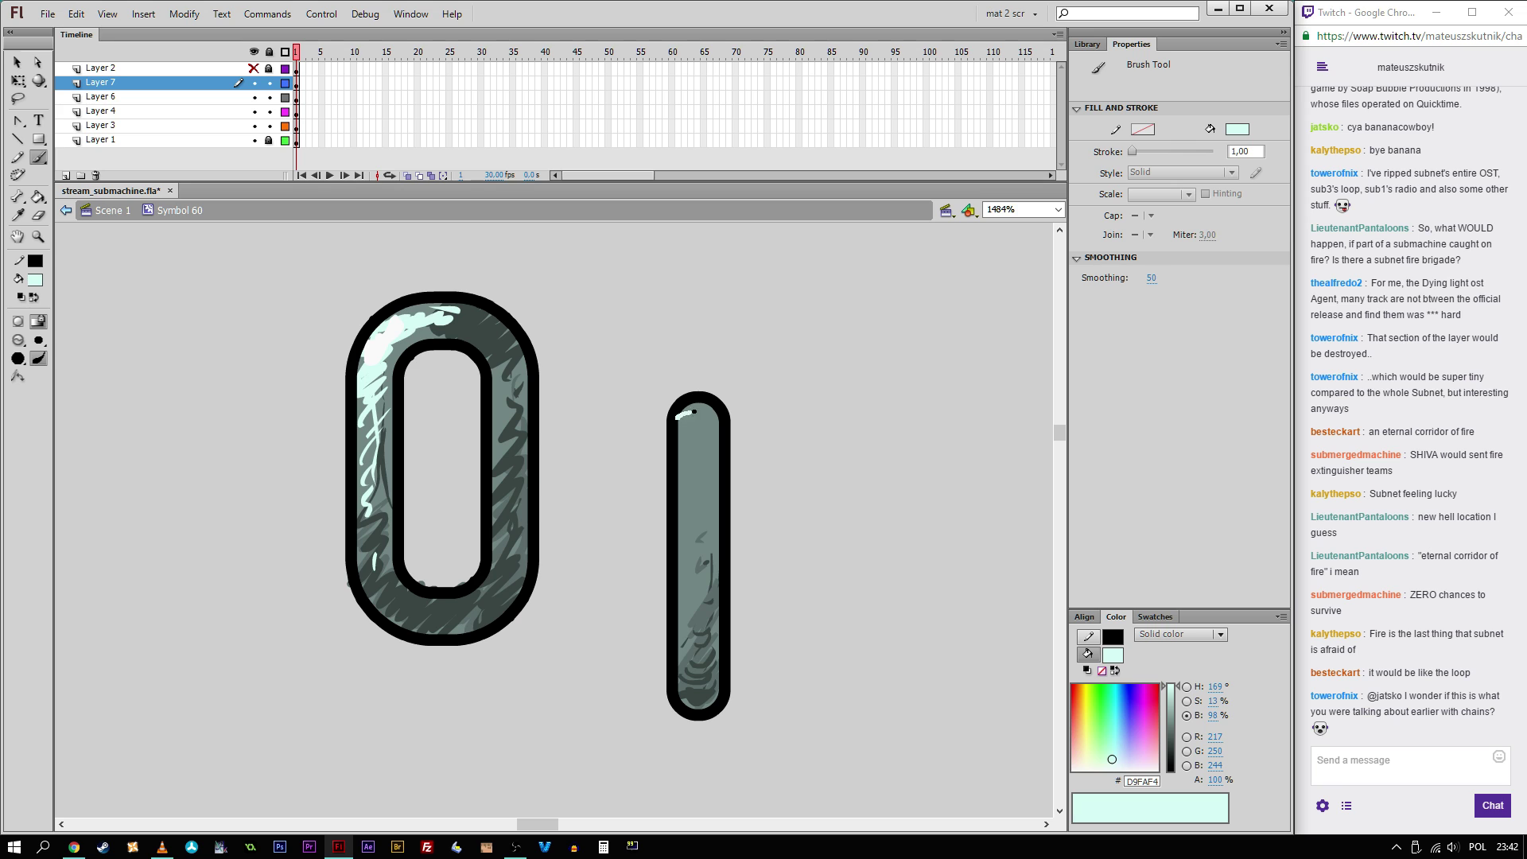
pyautogui.moveTo(705, 415); pyautogui.dragTo(700, 497)
pyautogui.press('i')
pyautogui.click(389, 339)
pyautogui.press('b')
pyautogui.moveTo(700, 413)
pyautogui.mouseDown()
pyautogui.moveTo(684, 416)
pyautogui.moveTo(685, 443)
pyautogui.mouseUp()
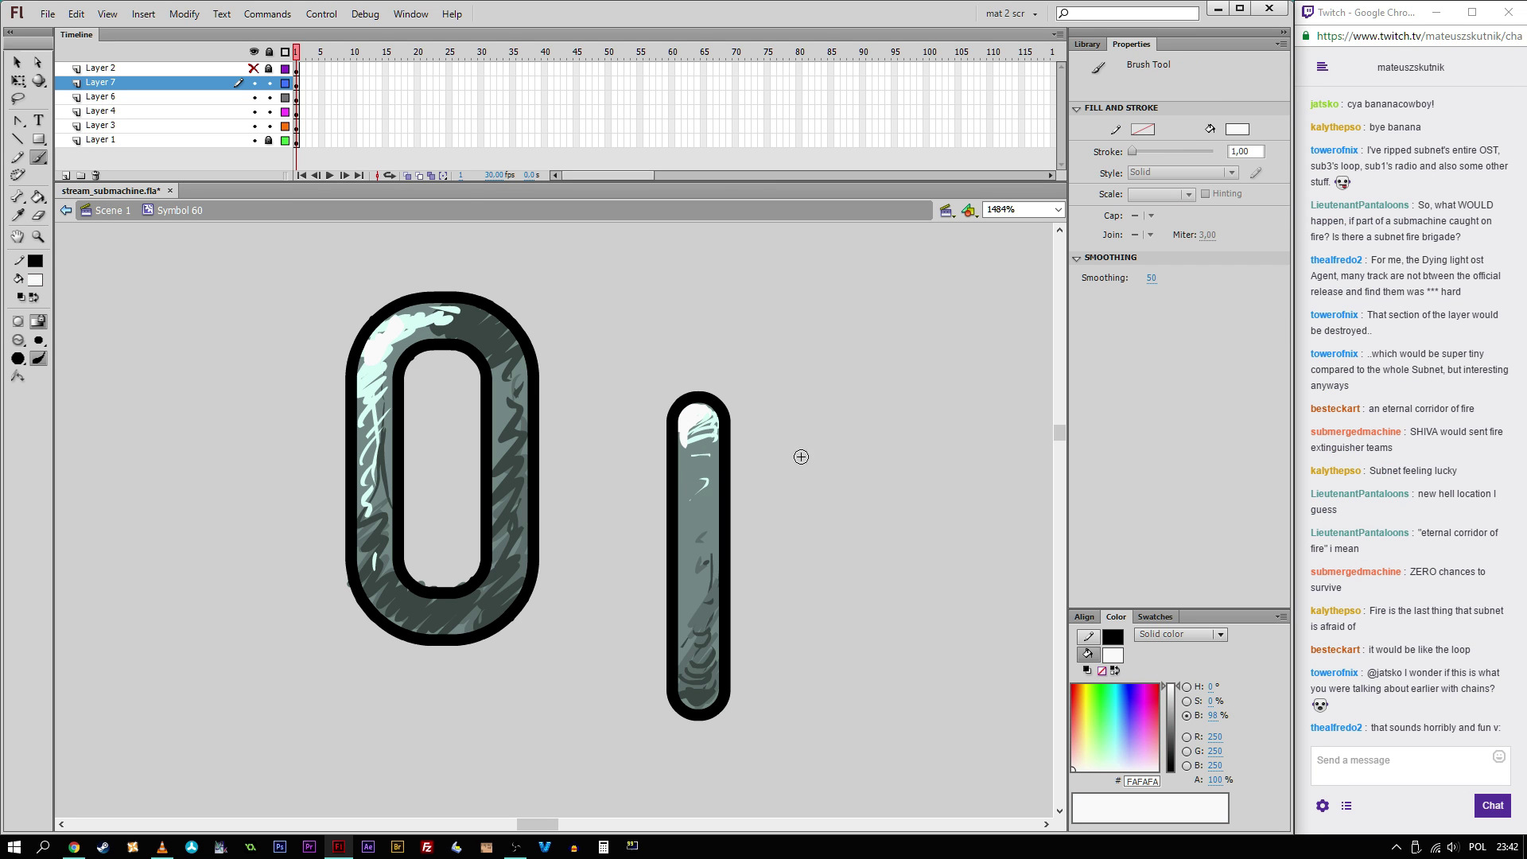
# Step: Move the whole pill link next to the O and tilt it slightly
pyautogui.press('v')
pyautogui.moveTo(819, 364); pyautogui.dragTo(619, 787)
pyautogui.moveTo(691, 538); pyautogui.dragTo(712, 479)
pyautogui.moveTo(607, 249); pyautogui.dragTo(246, 808)
pyautogui.moveTo(738, 422); pyautogui.dragTo(619, 412)
pyautogui.press('q')
pyautogui.moveTo(632, 323); pyautogui.dragTo(662, 288)
# Step: Hook the pill through the O's bottom and convert both links into movie clip Symbol 64
pyautogui.press('v')
pyautogui.moveTo(629, 386); pyautogui.dragTo(451, 643)
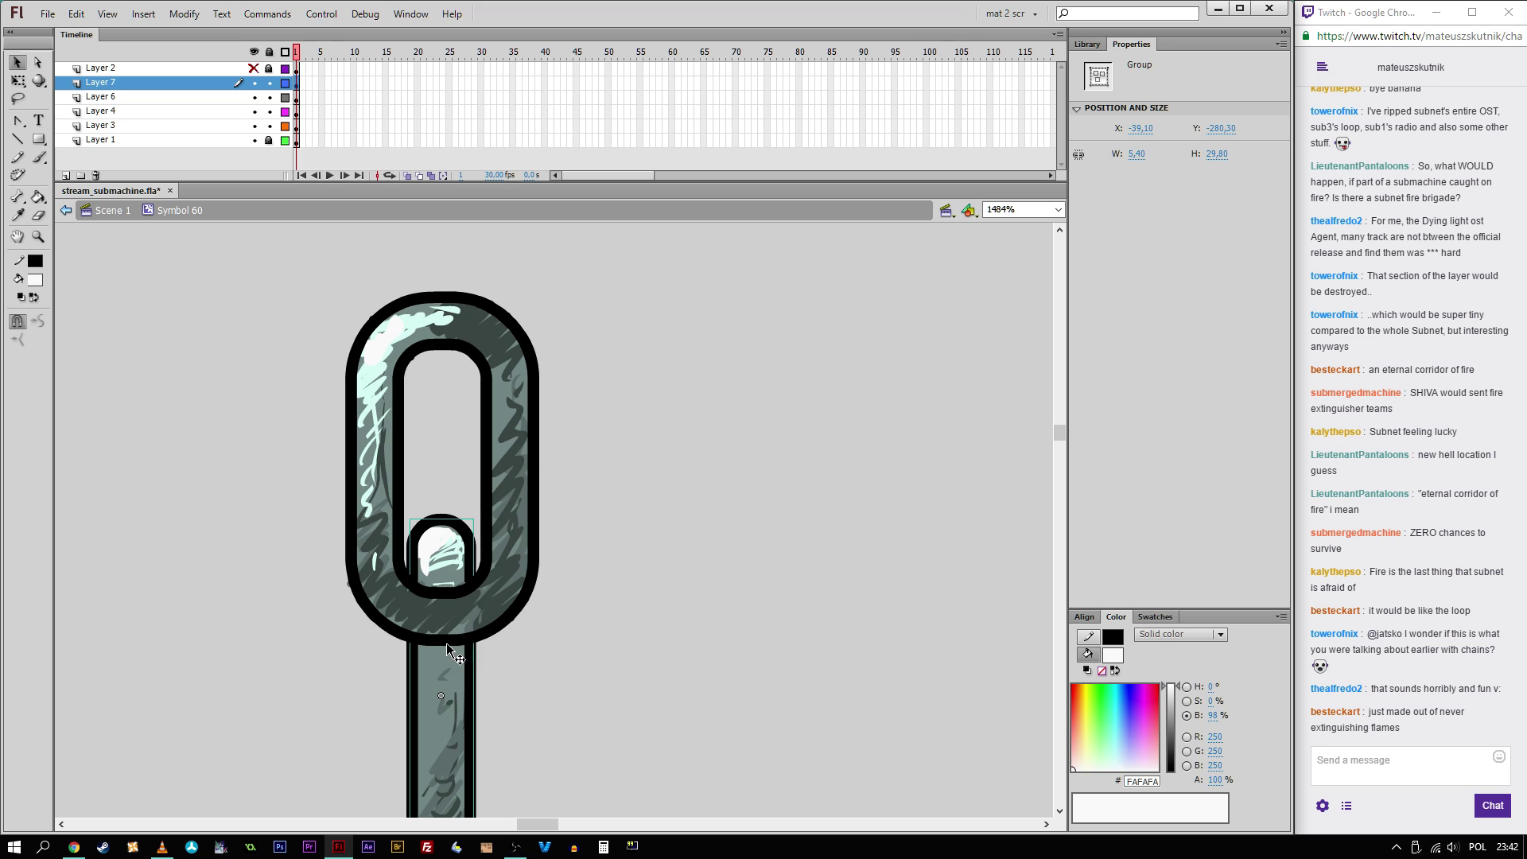
pyautogui.moveTo(451, 697); pyautogui.dragTo(463, 697)
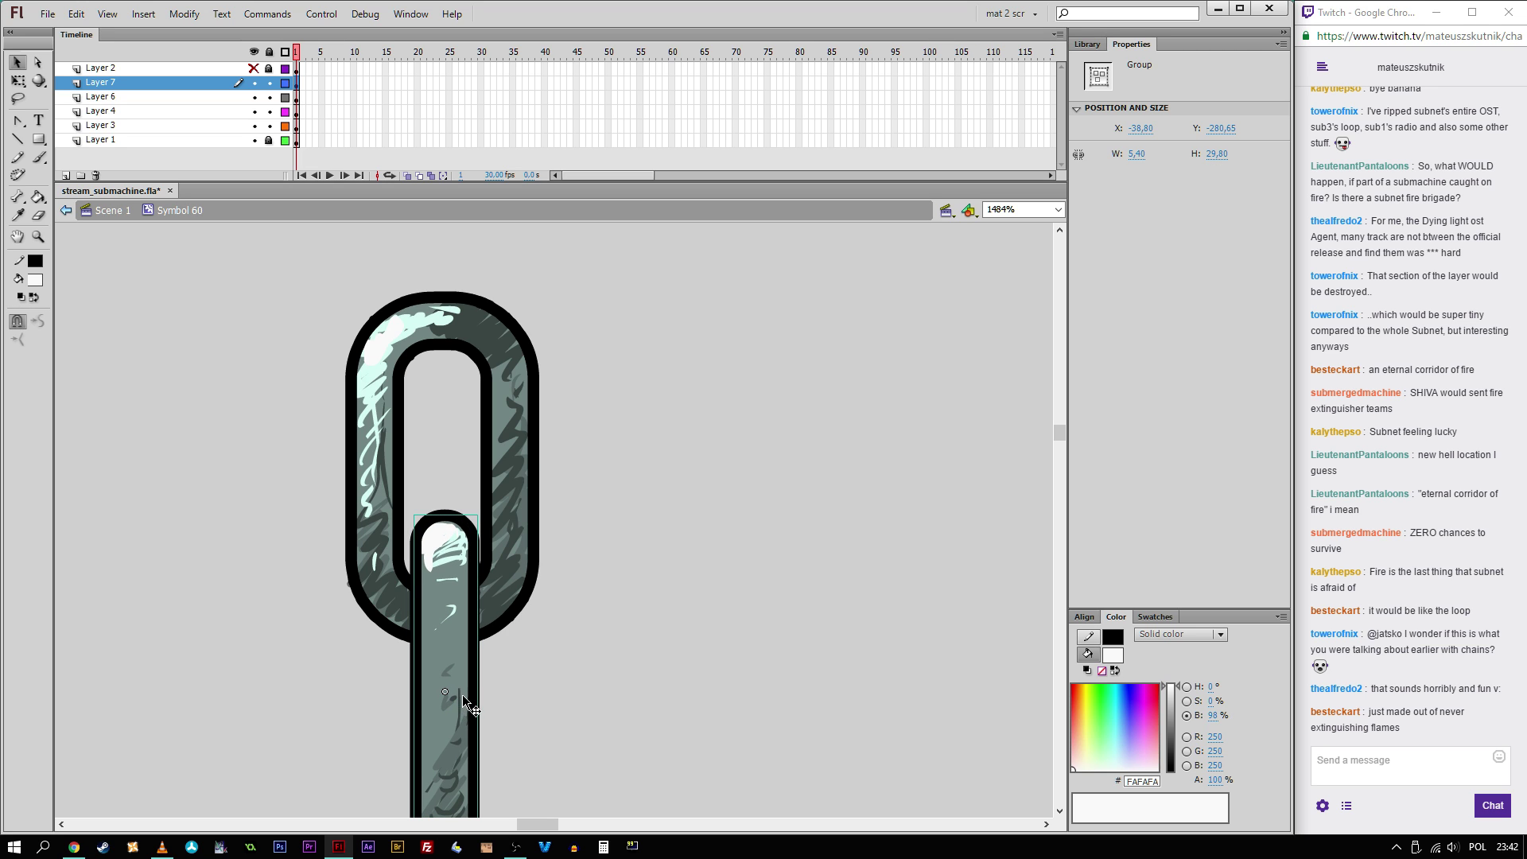
pyautogui.press('Left')
pyautogui.press('Left')
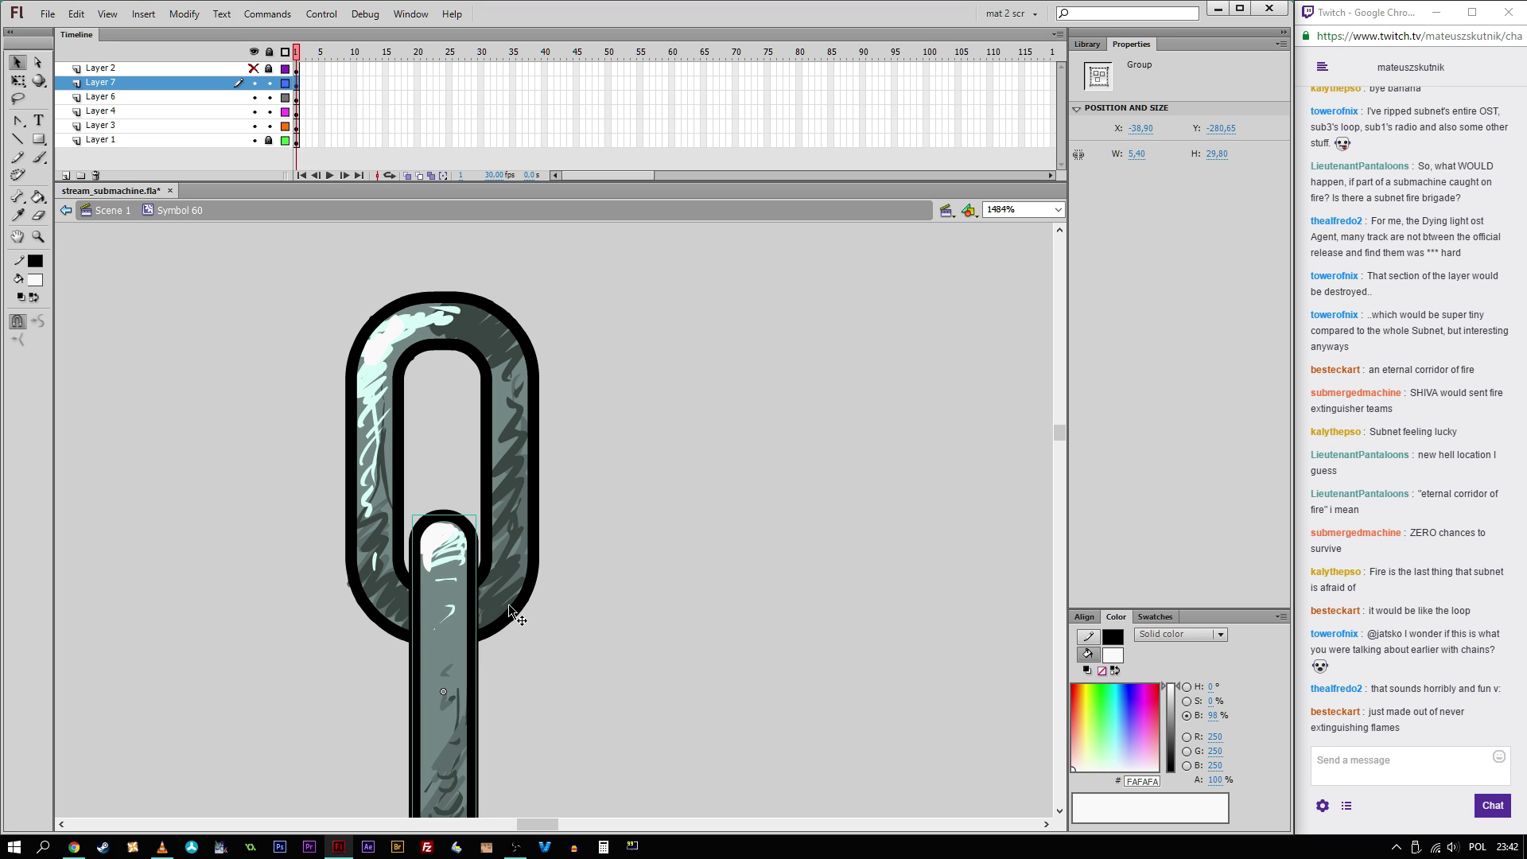
pyautogui.keyDown('shift'); pyautogui.click(520, 566); pyautogui.keyUp('shift')
pyautogui.press('F8')
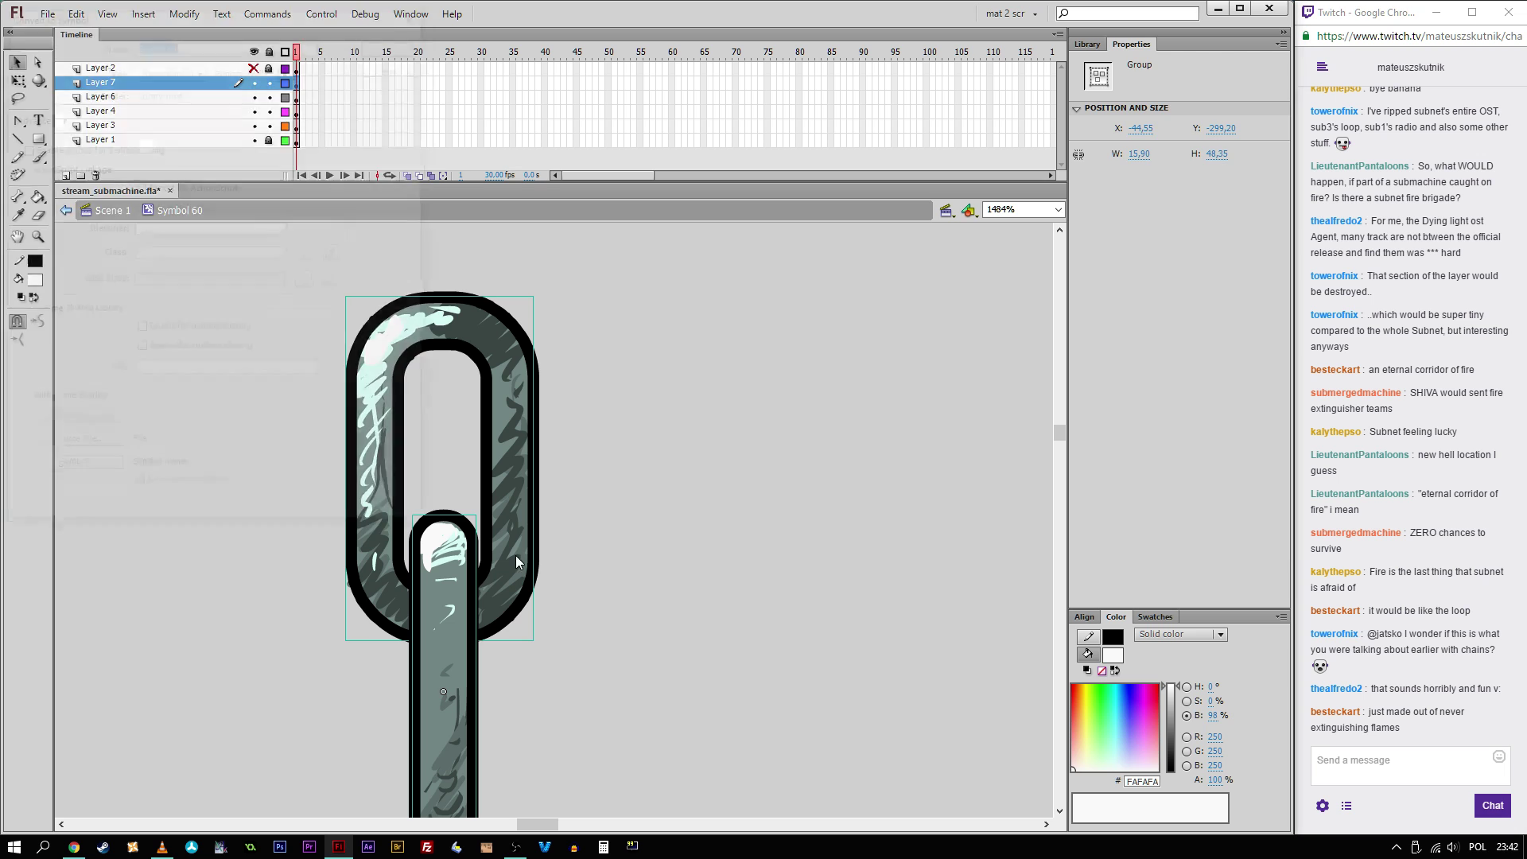
pyautogui.press('Return')
# Step: Inside Symbol 64, scale the chain link artwork down to about two-thirds size
pyautogui.hotkey('ctrl', '-')
pyautogui.hotkey('ctrl', '-')
pyautogui.hotkey('ctrl', '-')
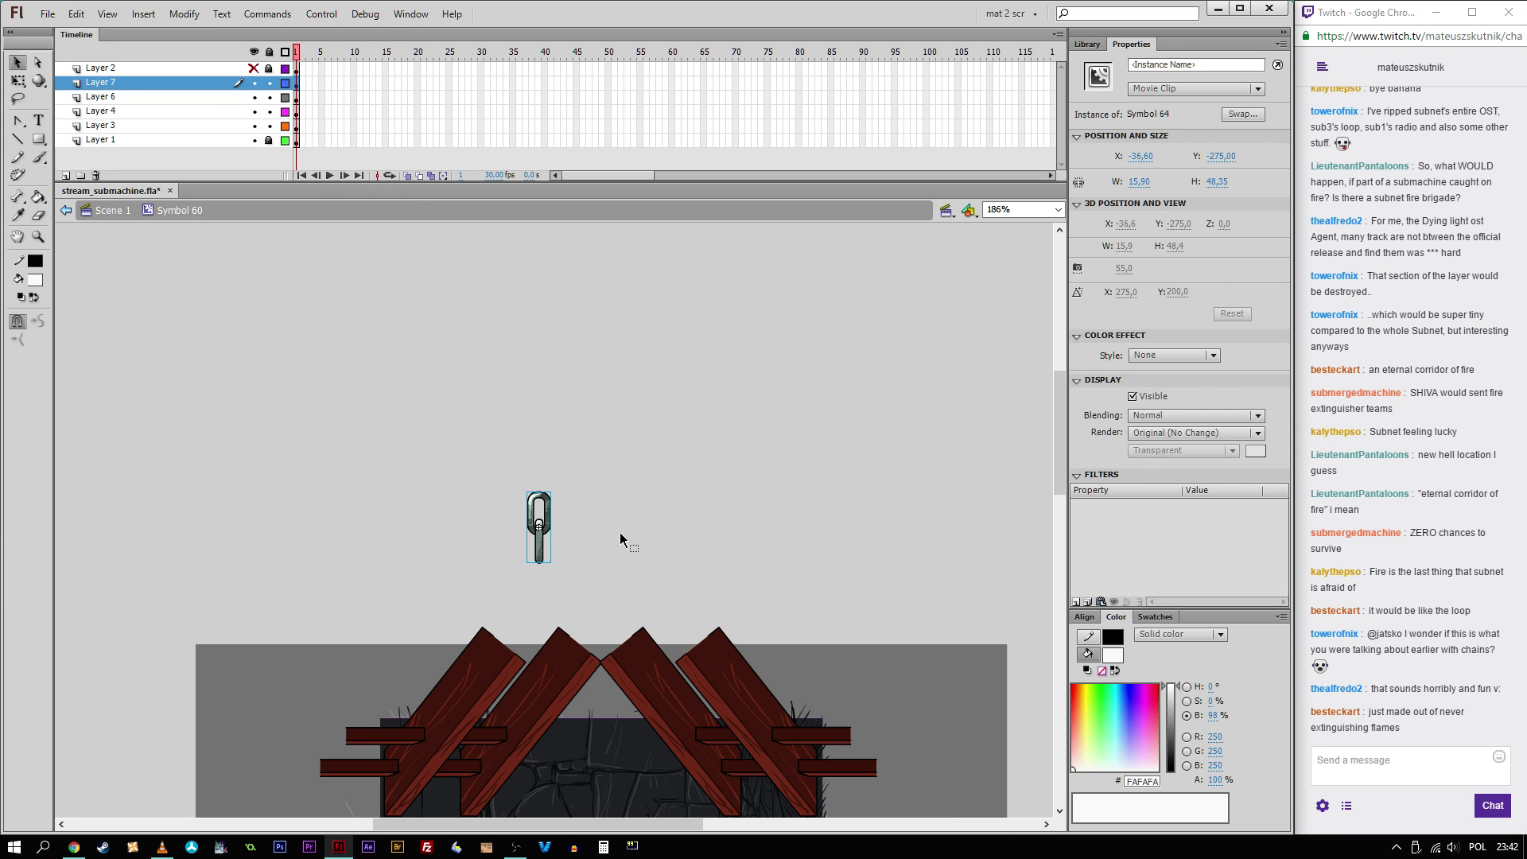
pyautogui.click(612, 531)
pyautogui.moveTo(608, 529); pyautogui.dragTo(740, 360)
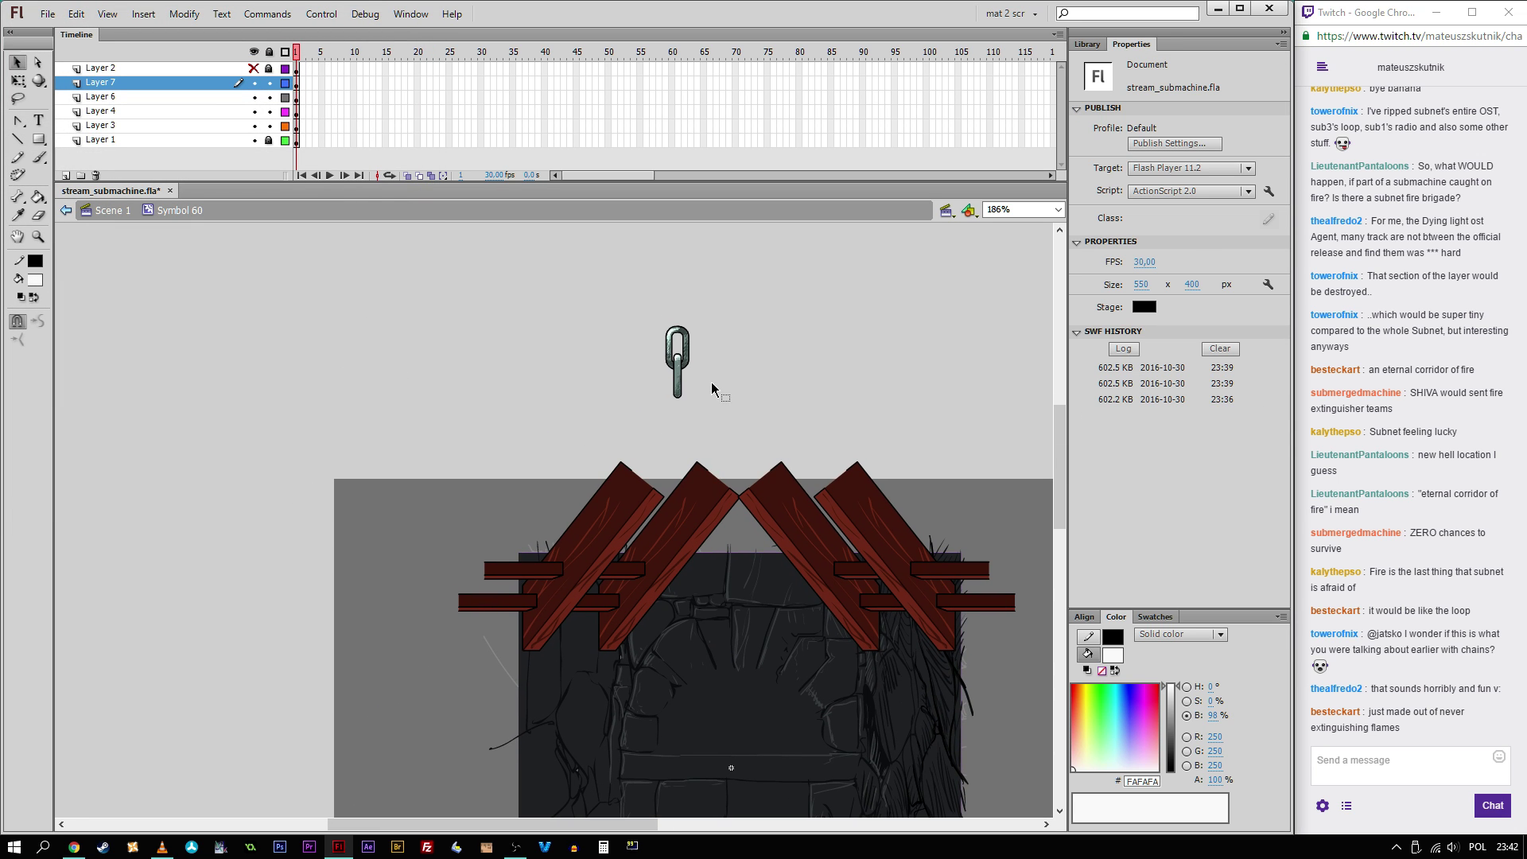
pyautogui.doubleClick(680, 394)
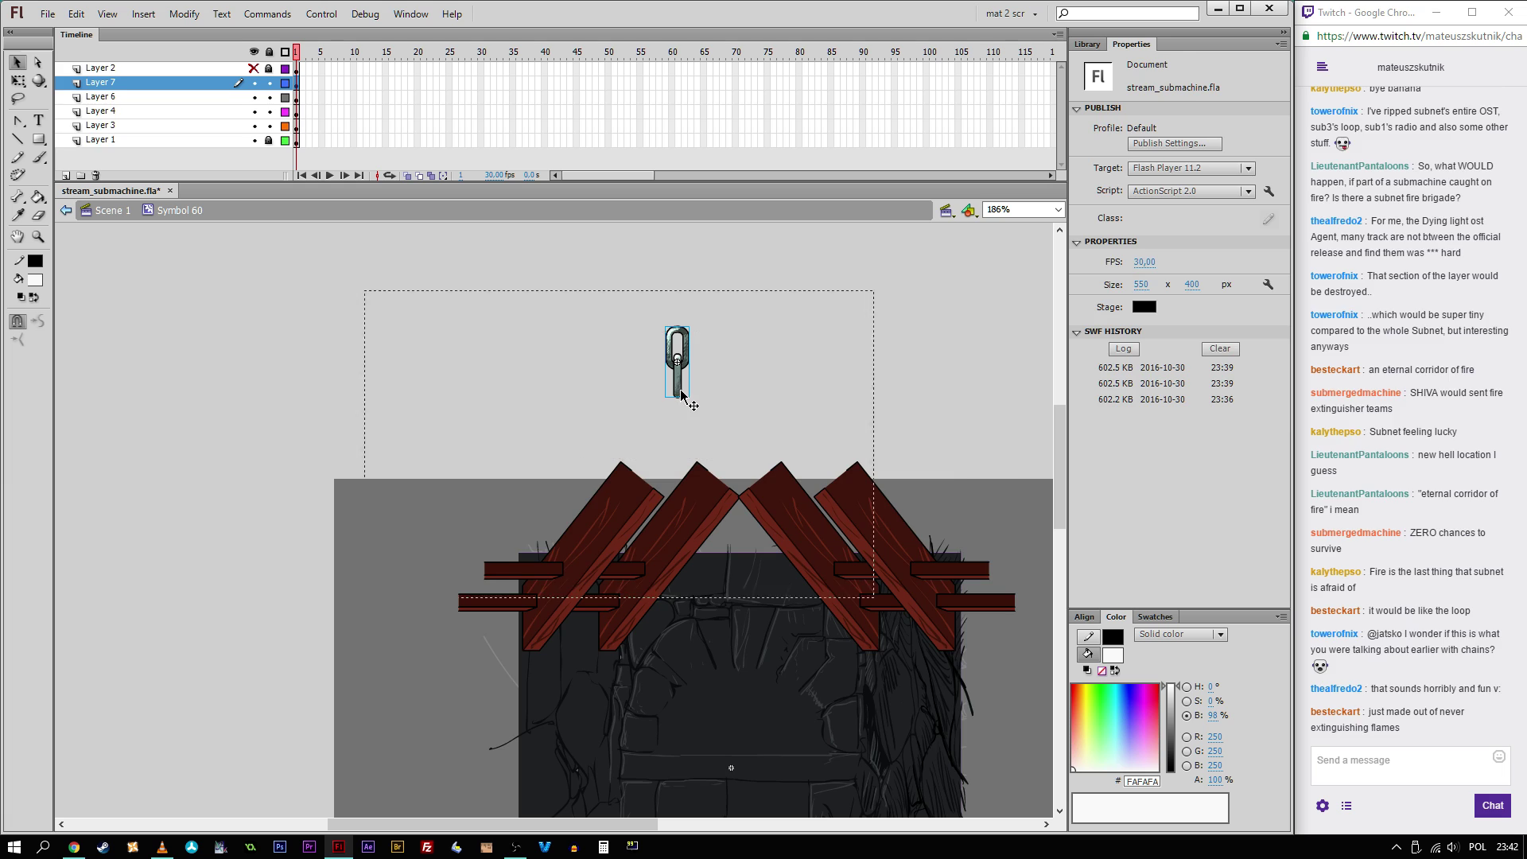
pyautogui.press('z')
pyautogui.moveTo(628, 299); pyautogui.dragTo(740, 484)
pyautogui.press('q')
pyautogui.moveTo(570, 318); pyautogui.dragTo(559, 353)
pyautogui.click(600, 341)
# Step: Back in the roof symbol (Symbol 60), move the chain down onto the roof beam
pyautogui.press('v')
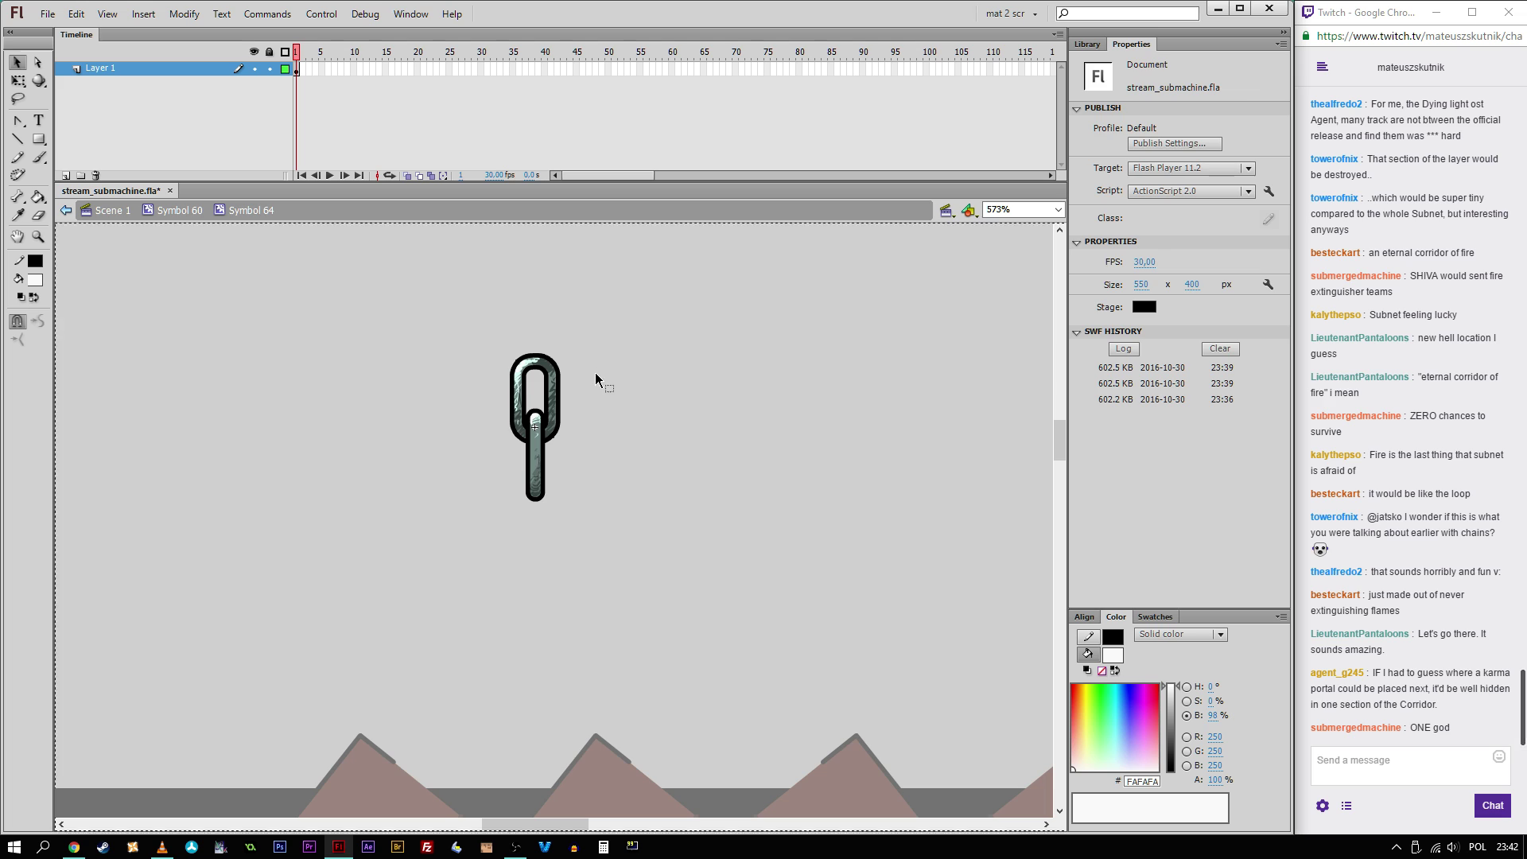
pyautogui.doubleClick(594, 370)
pyautogui.click(1060, 210)
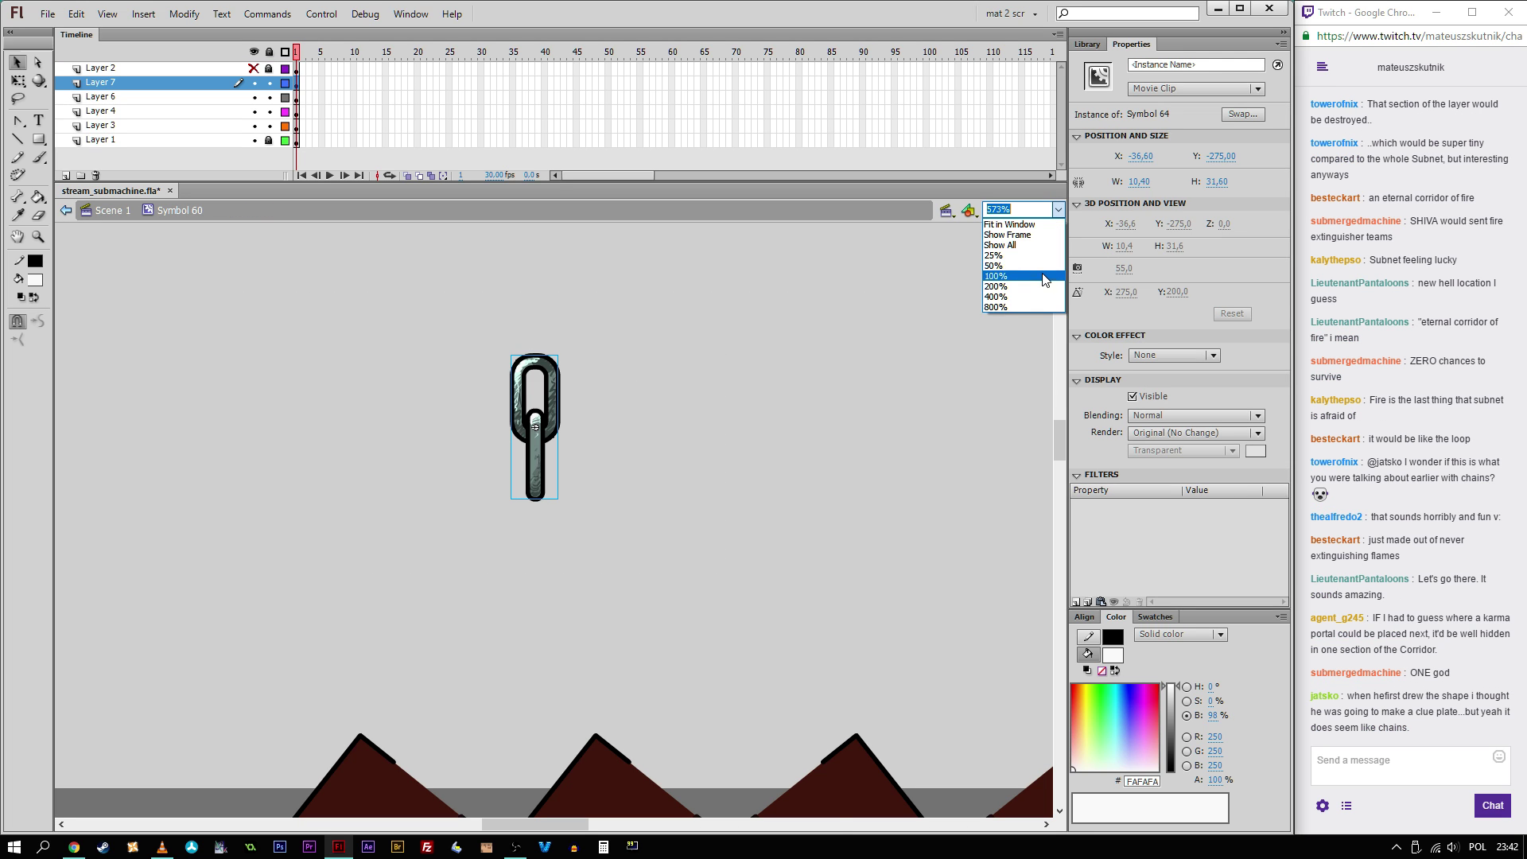
pyautogui.click(1019, 275)
pyautogui.click(618, 507)
pyautogui.press('z')
pyautogui.moveTo(535, 477); pyautogui.dragTo(578, 541)
pyautogui.press('v')
pyautogui.moveTo(509, 506); pyautogui.dragTo(511, 758)
pyautogui.press('space')
pyautogui.moveTo(512, 761); pyautogui.dragTo(628, 658)
pyautogui.press('space')
pyautogui.moveTo(624, 650); pyautogui.dragTo(629, 470)
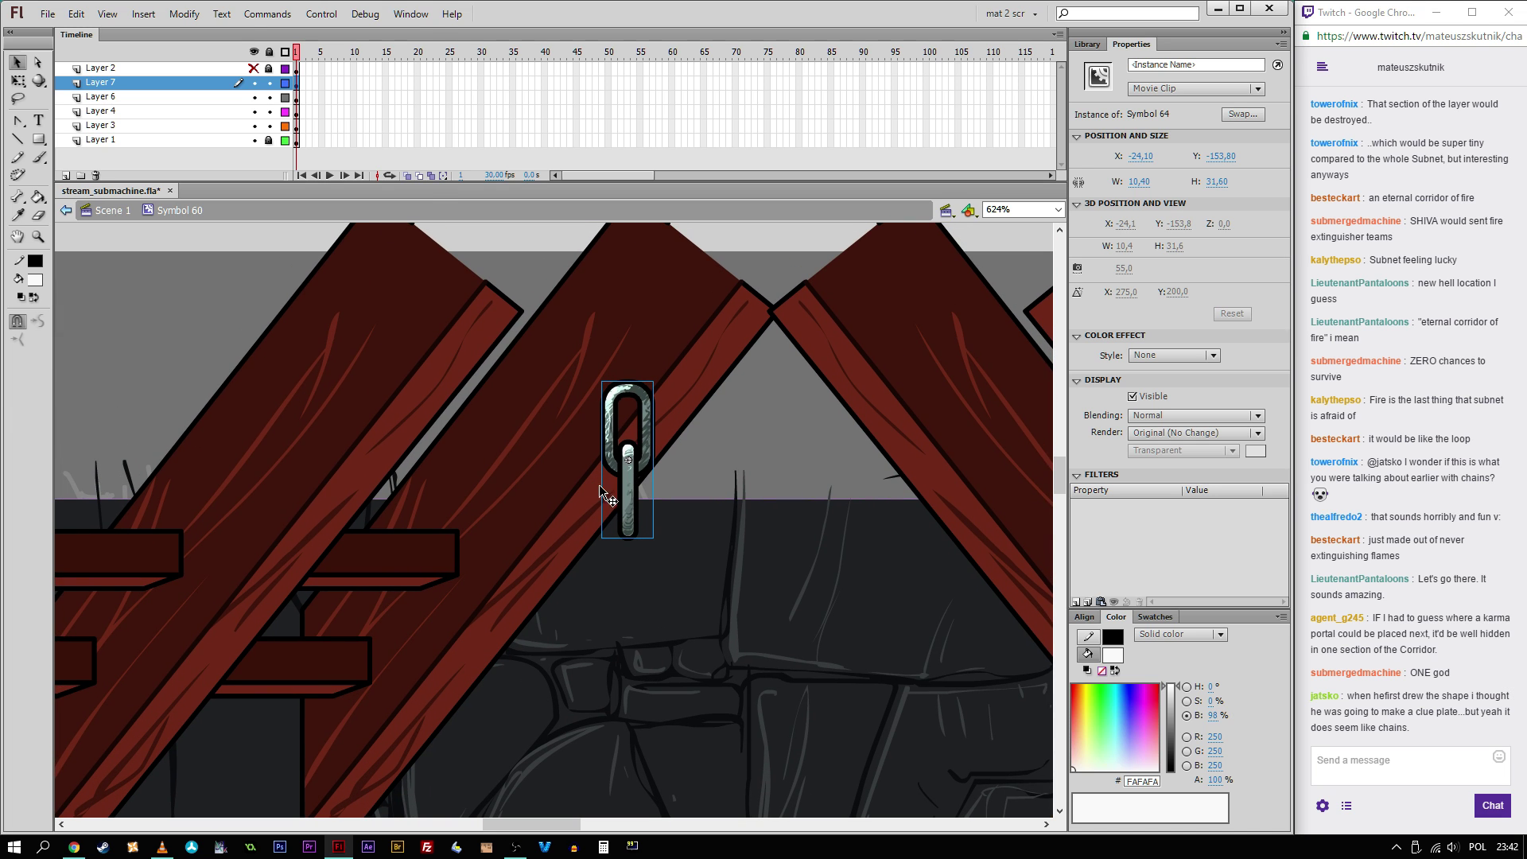
# Step: Open the chain symbol (Symbol 65) and nudge its upper link down slightly
pyautogui.hotkey('ctrl', '-')
pyautogui.hotkey('ctrl', '-')
pyautogui.press('z')
pyautogui.moveTo(510, 422); pyautogui.dragTo(643, 644)
pyautogui.press('v')
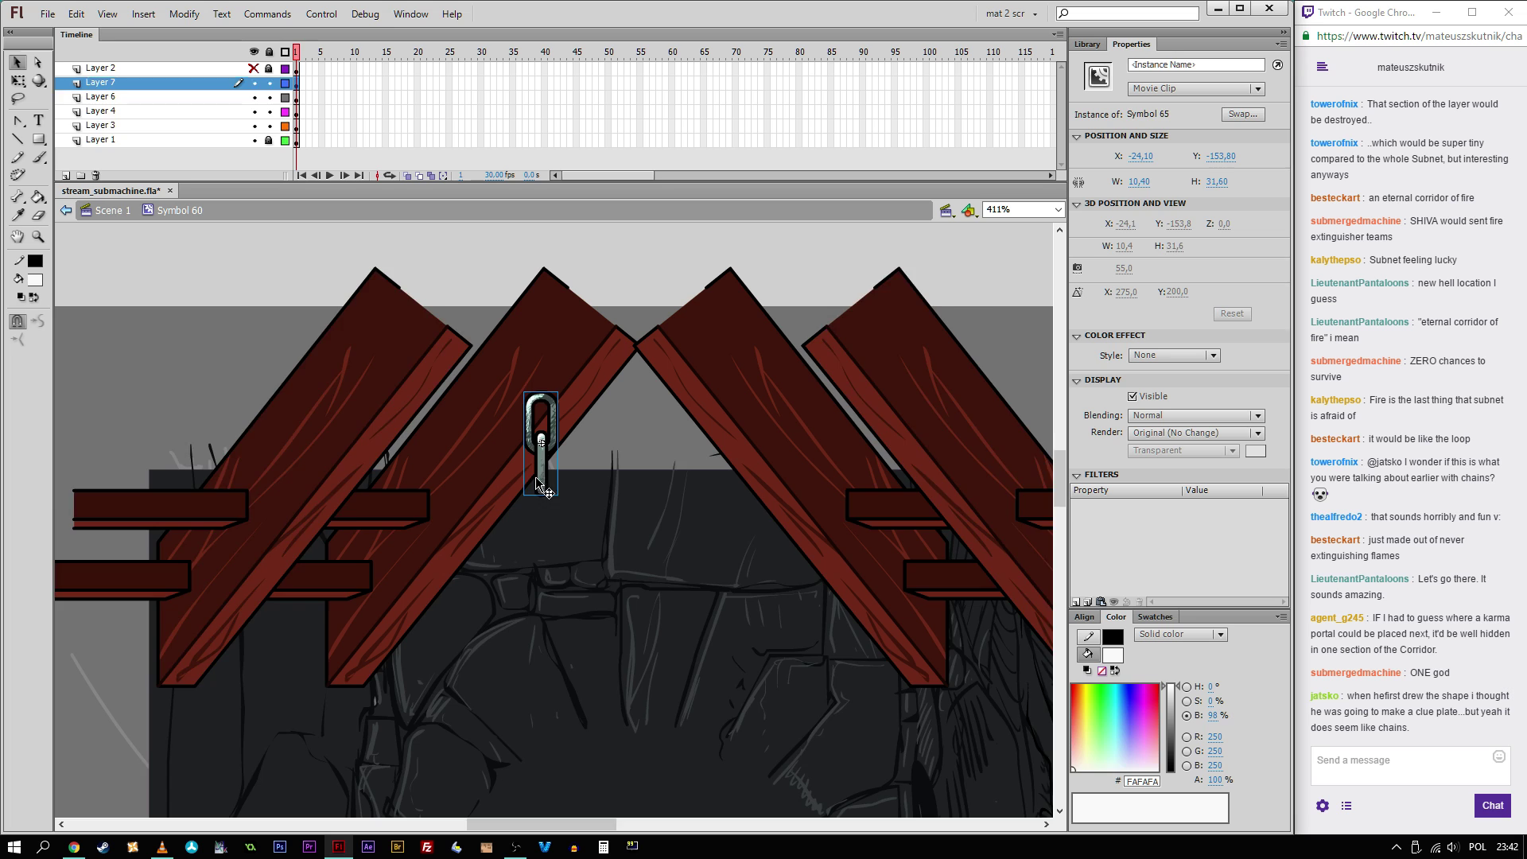
pyautogui.doubleClick(533, 482)
pyautogui.doubleClick(630, 307)
pyautogui.doubleClick(543, 476)
pyautogui.moveTo(543, 475); pyautogui.dragTo(603, 600)
pyautogui.press('Down')
pyautogui.press('Down')
pyautogui.press('Down')
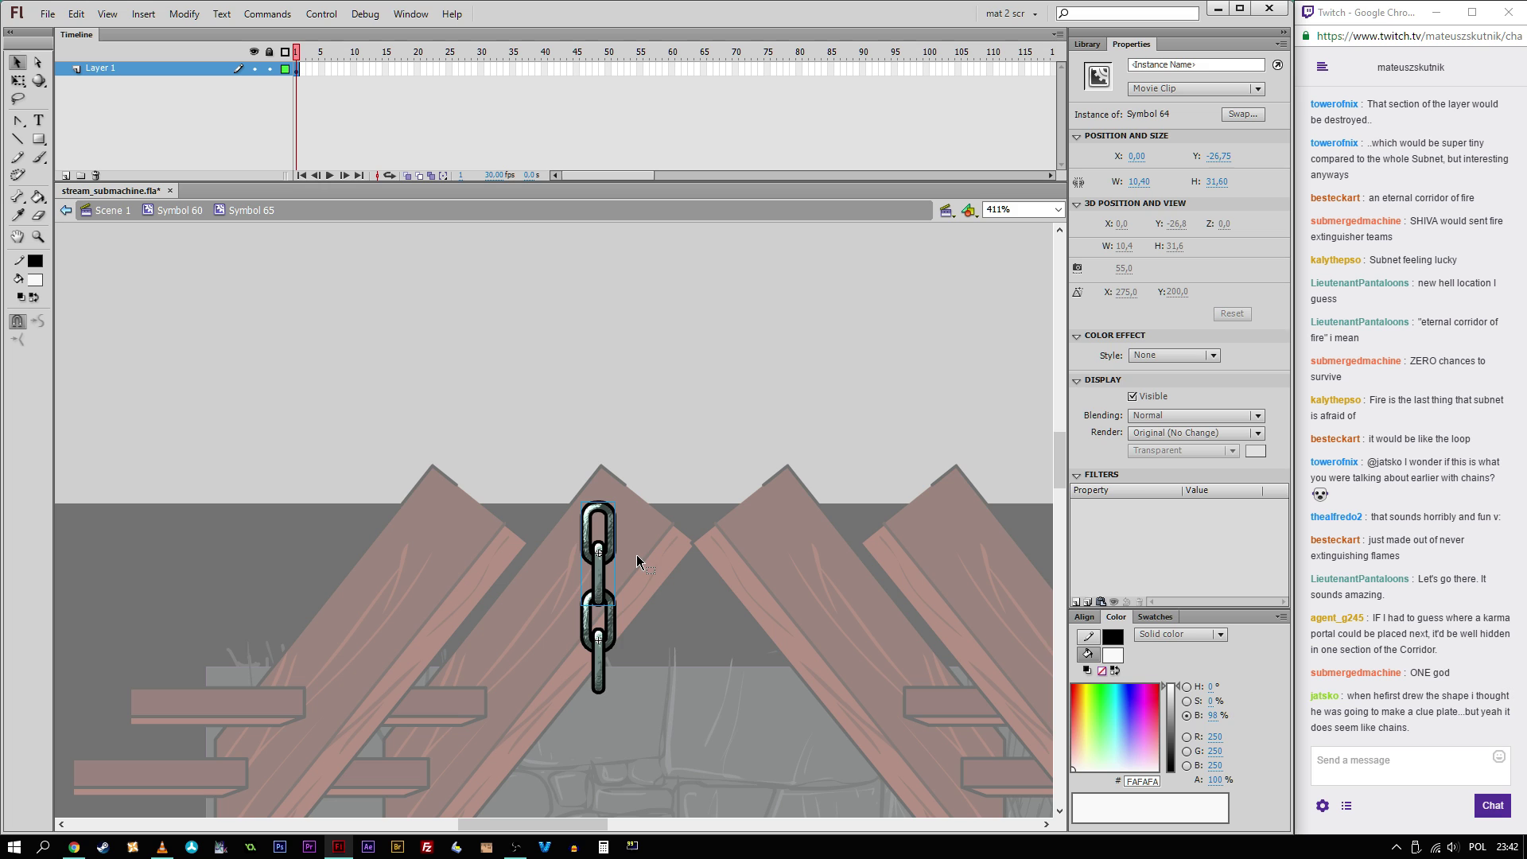
# Step: Alt-drag copies of the links upward twice, lengthening the chain to 10.40 × 214.20
pyautogui.moveTo(665, 472); pyautogui.dragTo(538, 770)
pyautogui.moveTo(605, 571); pyautogui.dragTo(609, 401)
pyautogui.hotkey('ctrl', 'a')
pyautogui.moveTo(603, 662); pyautogui.dragTo(628, 328)
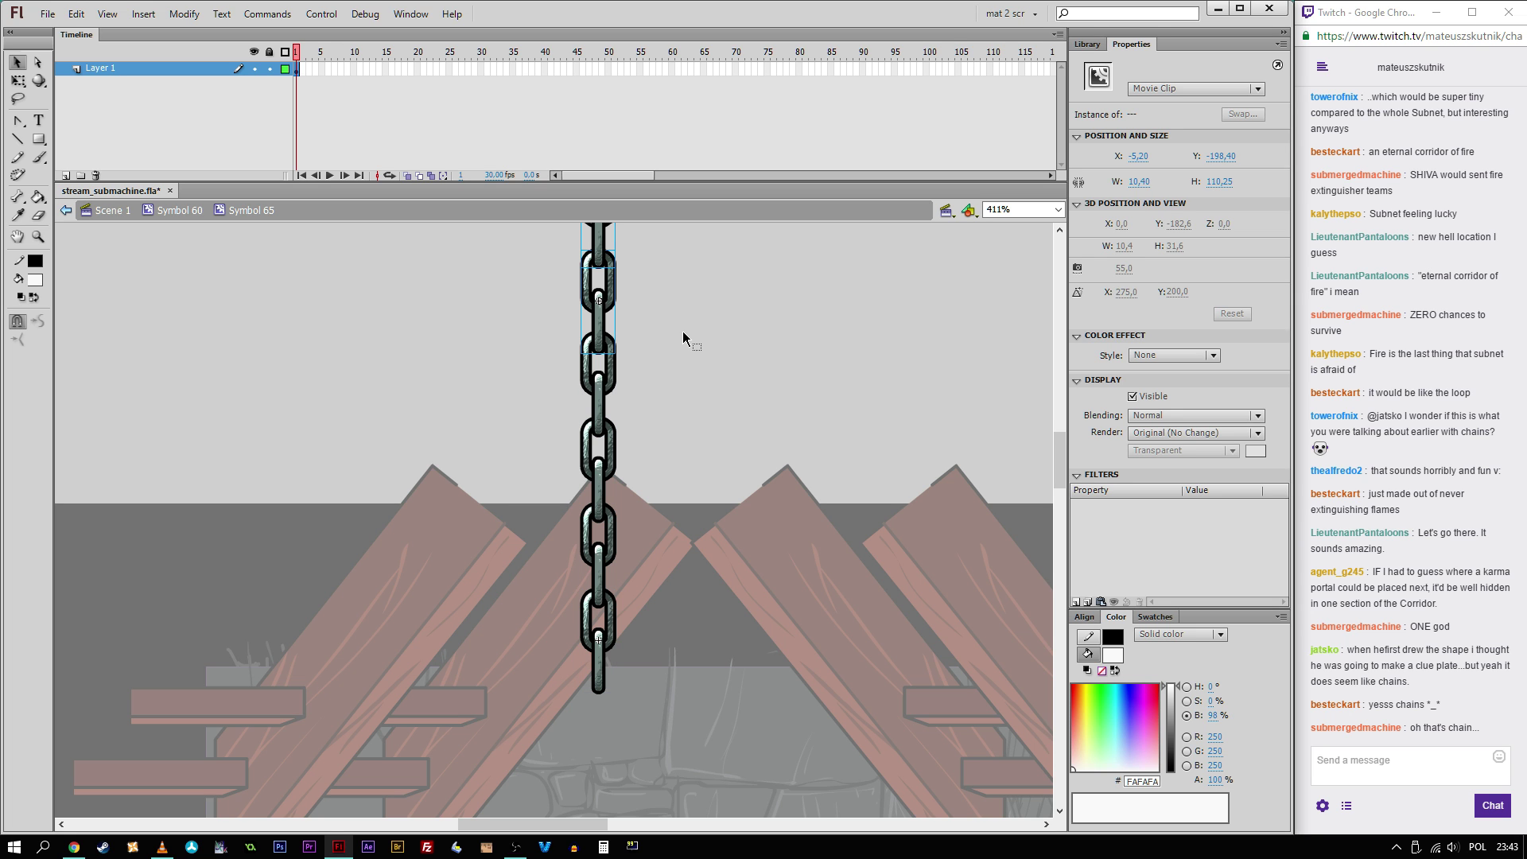
pyautogui.doubleClick(703, 342)
# Step: Move the long chain down and left onto the roof beams
pyautogui.hotkey('ctrl', '-')
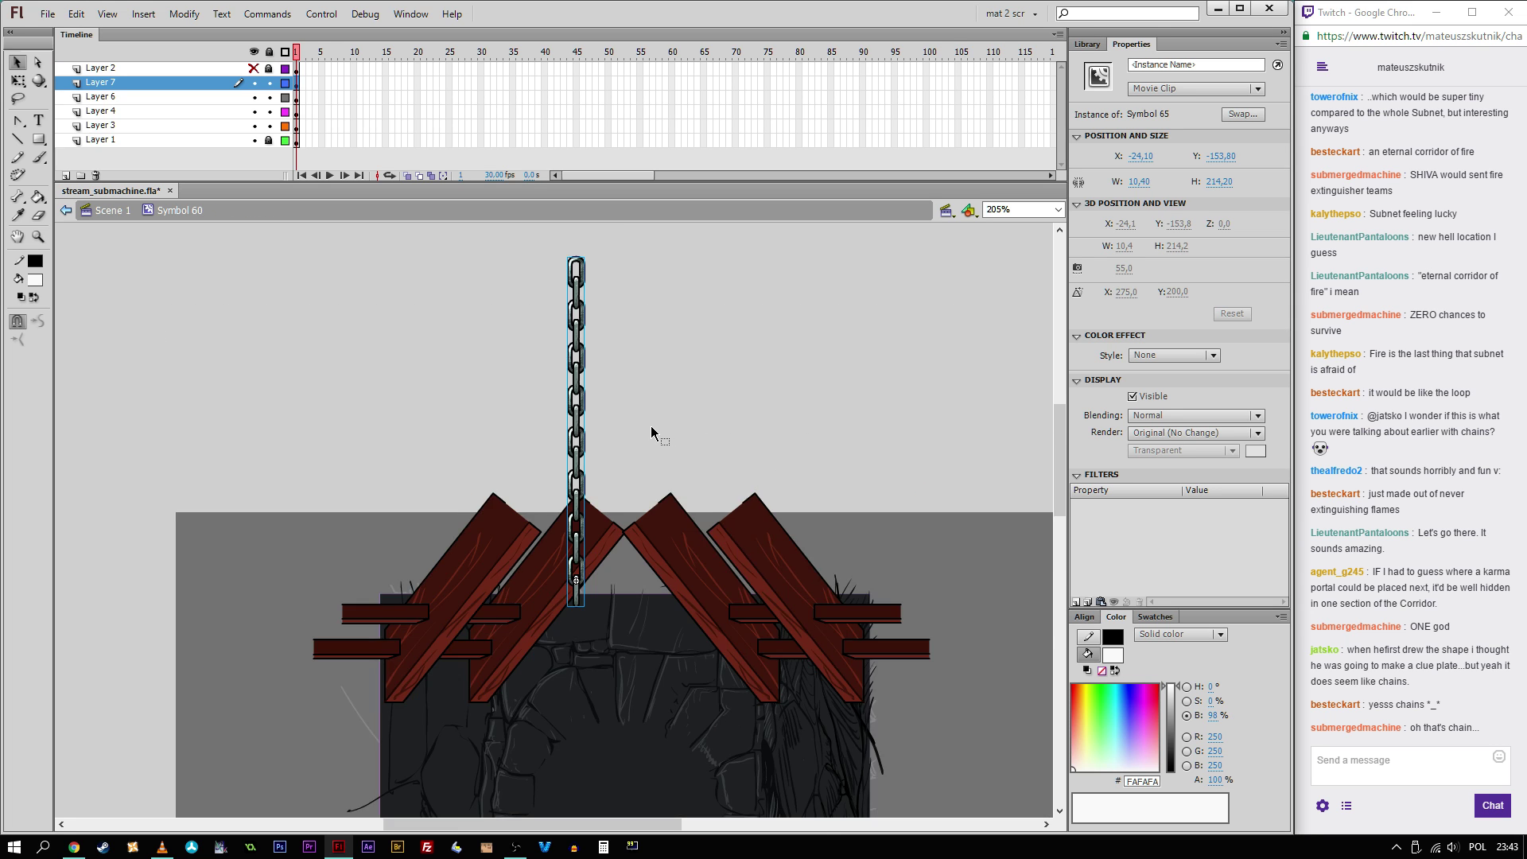
pyautogui.hotkey('ctrl', '-')
pyautogui.click(657, 427)
pyautogui.press('z')
pyautogui.moveTo(359, 363); pyautogui.dragTo(821, 696)
pyautogui.press('v')
pyautogui.moveTo(513, 418); pyautogui.dragTo(449, 555)
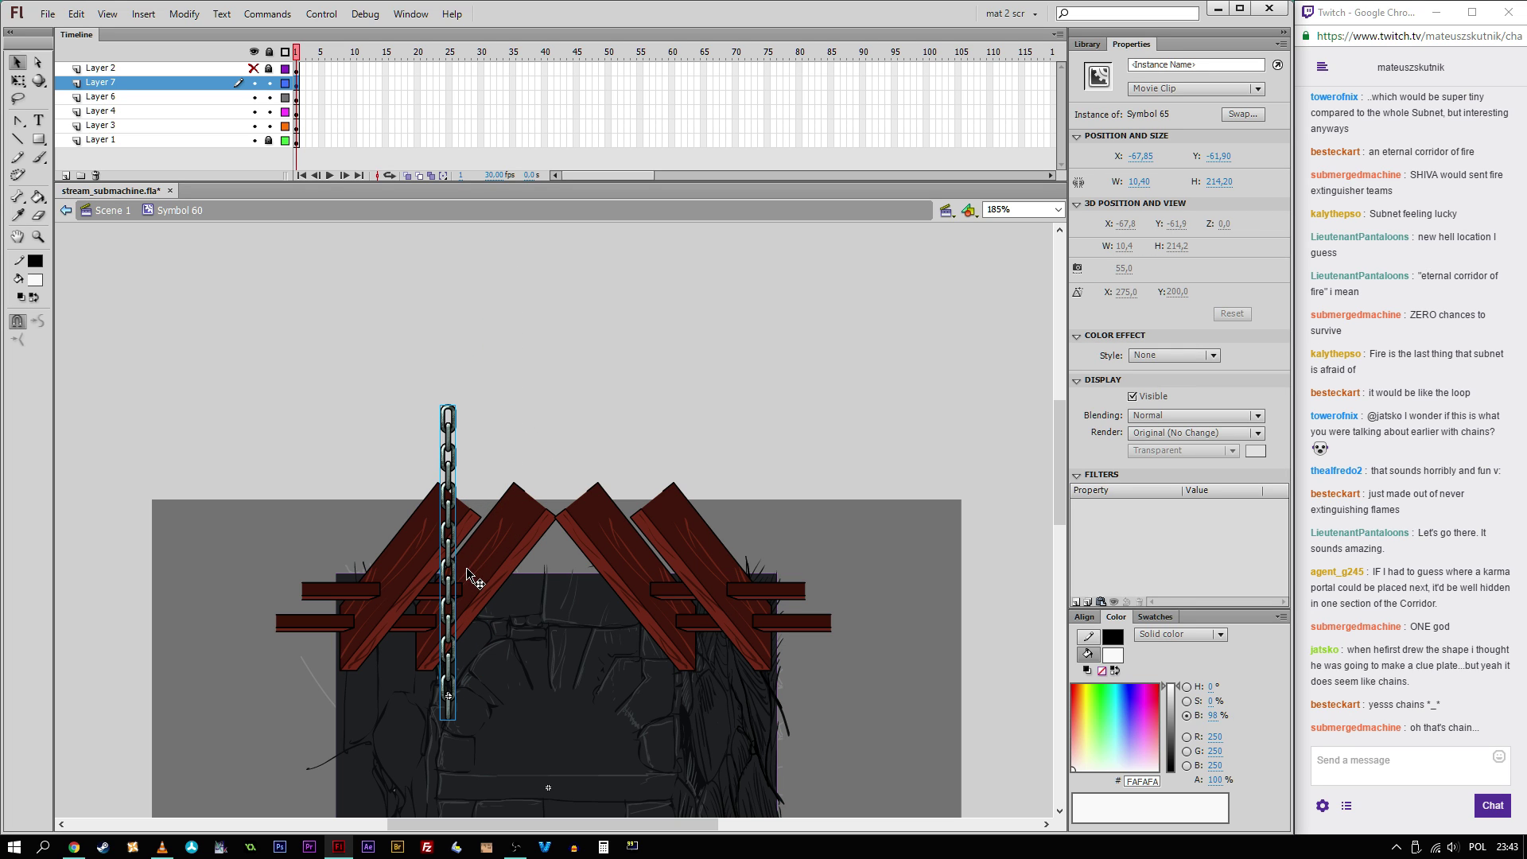
# Step: Cut the chain, add a new Layer 8, and paste it onto the left beams
pyautogui.press('Delete')
pyautogui.click(456, 605)
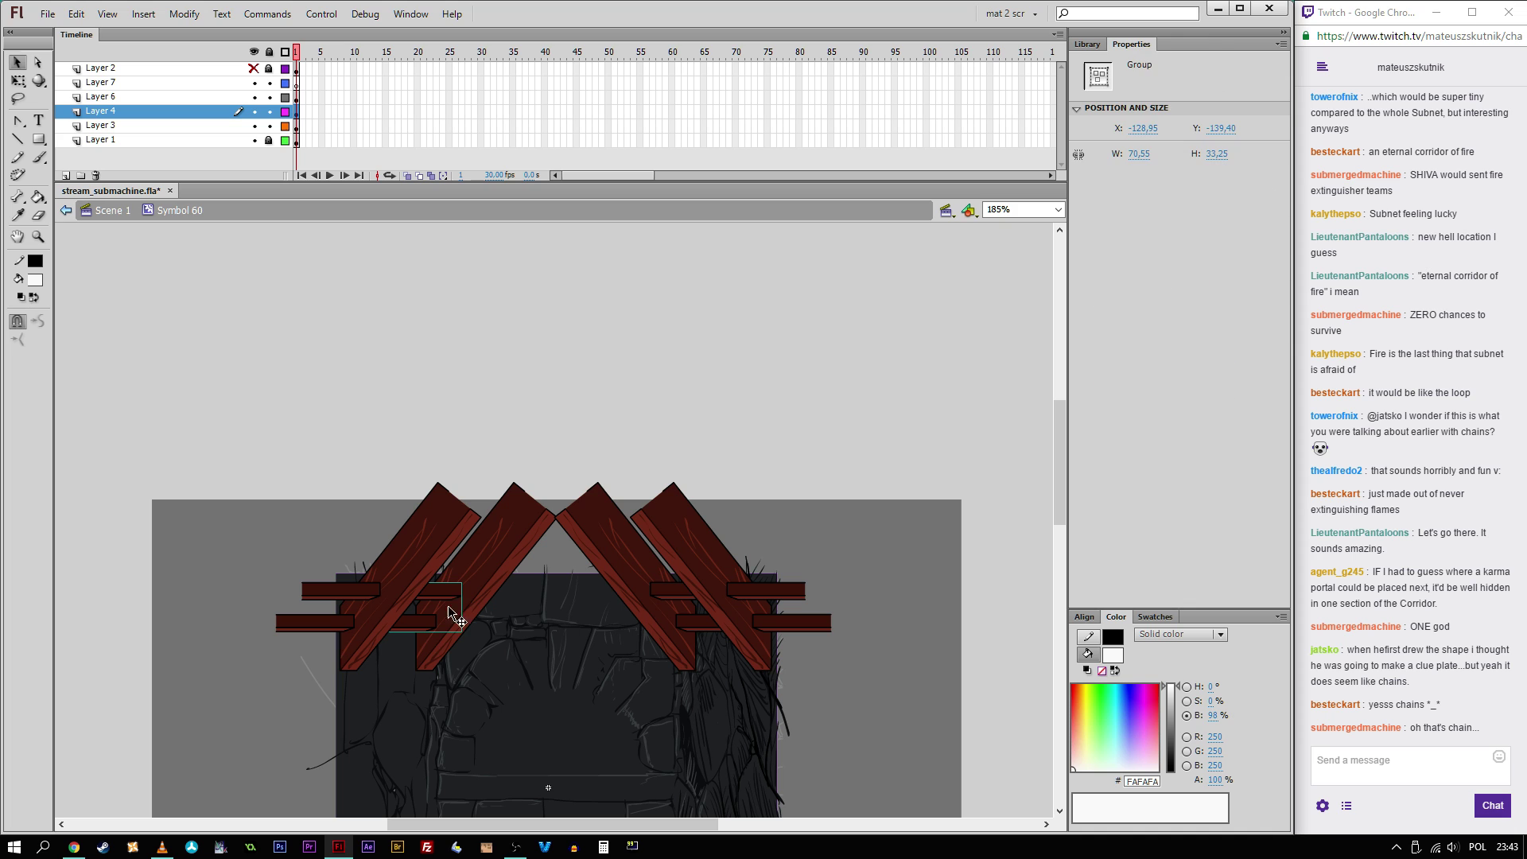
pyautogui.click(67, 175)
pyautogui.hotkey('ctrl', 'v')
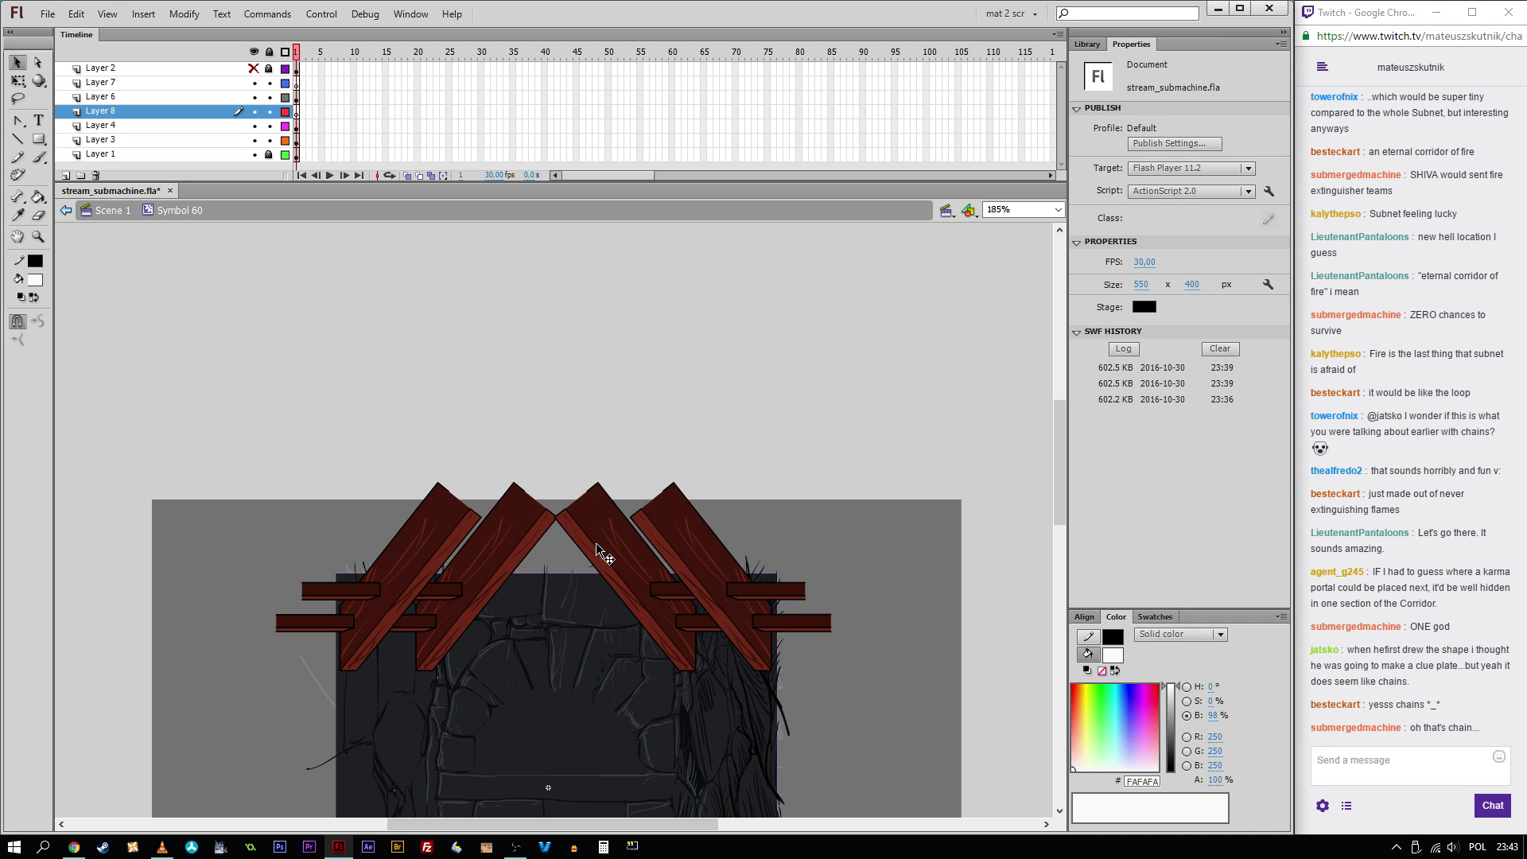
pyautogui.moveTo(552, 487); pyautogui.dragTo(445, 540)
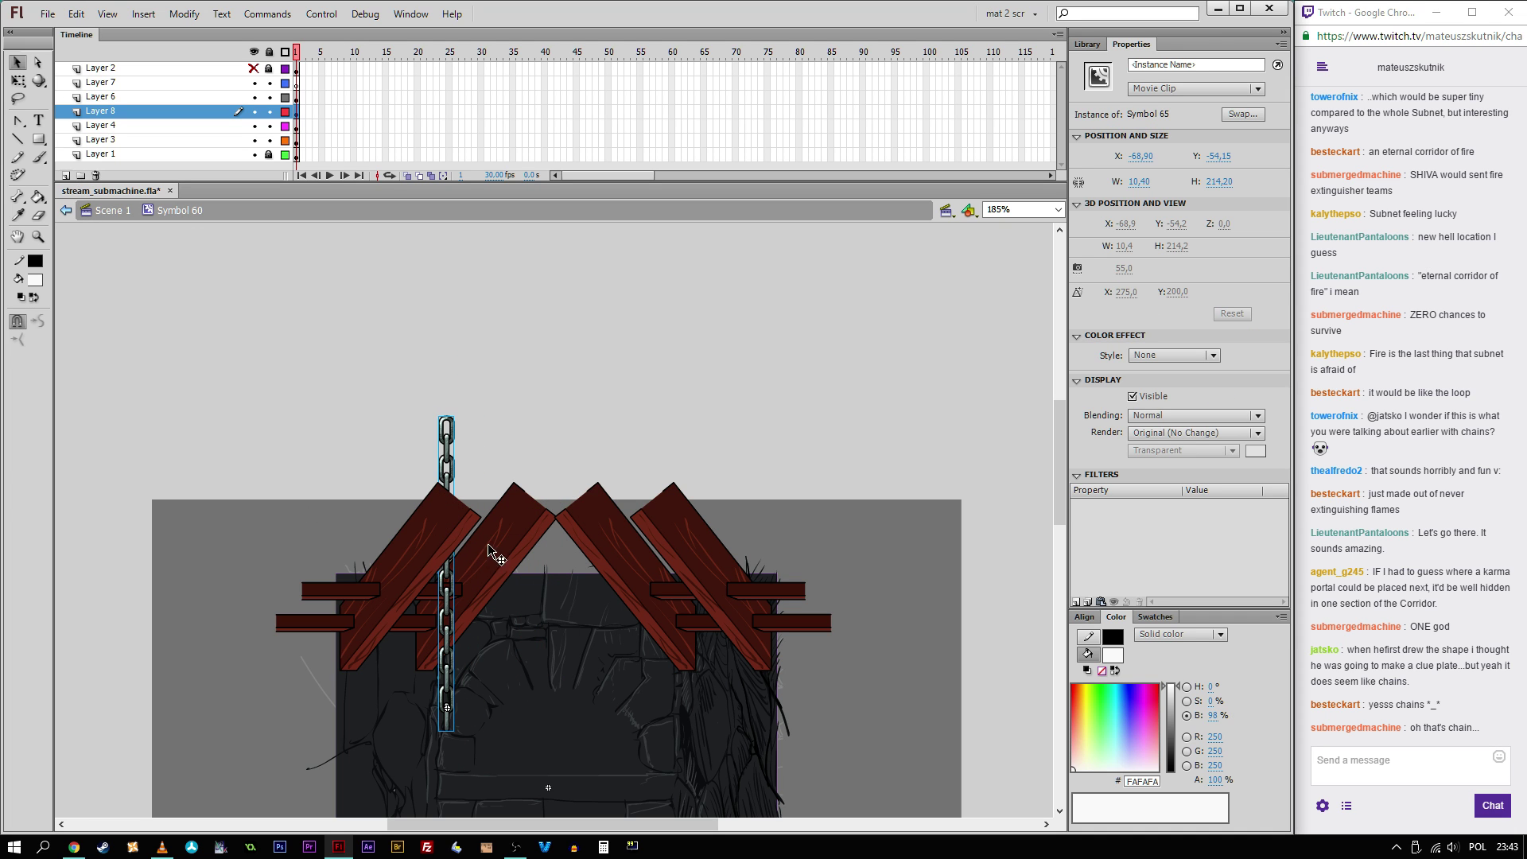
pyautogui.moveTo(442, 676); pyautogui.dragTo(637, 697)
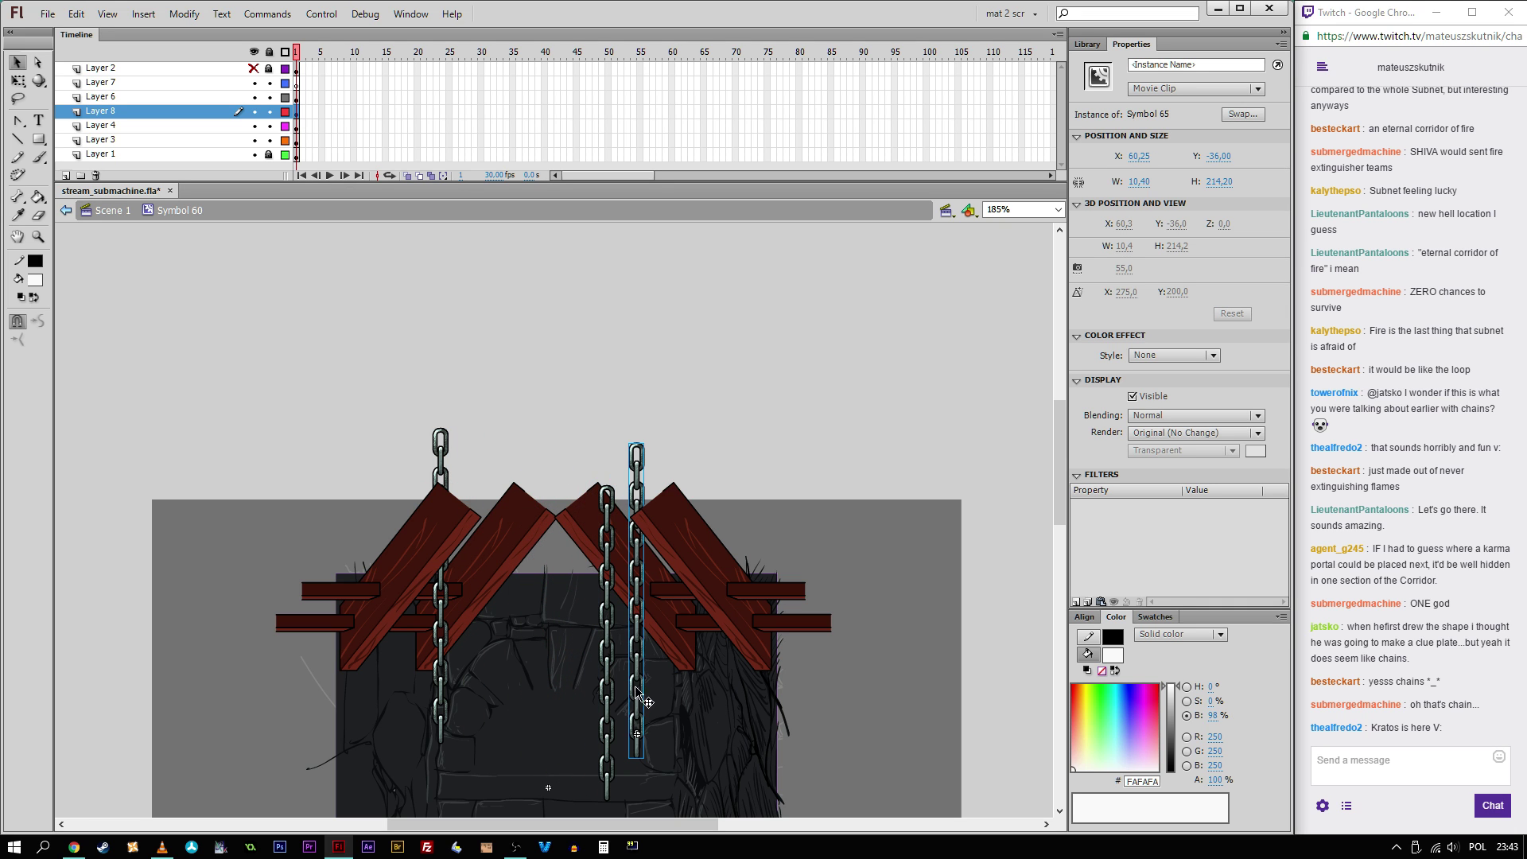
# Step: Alt-drag copies of the chain to the right across the roof beams
pyautogui.keyDown('alt'); pyautogui.moveTo(639, 622); pyautogui.dragTo(745, 637); pyautogui.keyUp('alt')
pyautogui.moveTo(737, 693); pyautogui.dragTo(720, 695)
pyautogui.press('space')
pyautogui.moveTo(819, 442); pyautogui.dragTo(800, 235)
pyautogui.moveTo(703, 498); pyautogui.dragTo(696, 462)
pyautogui.click(852, 331)
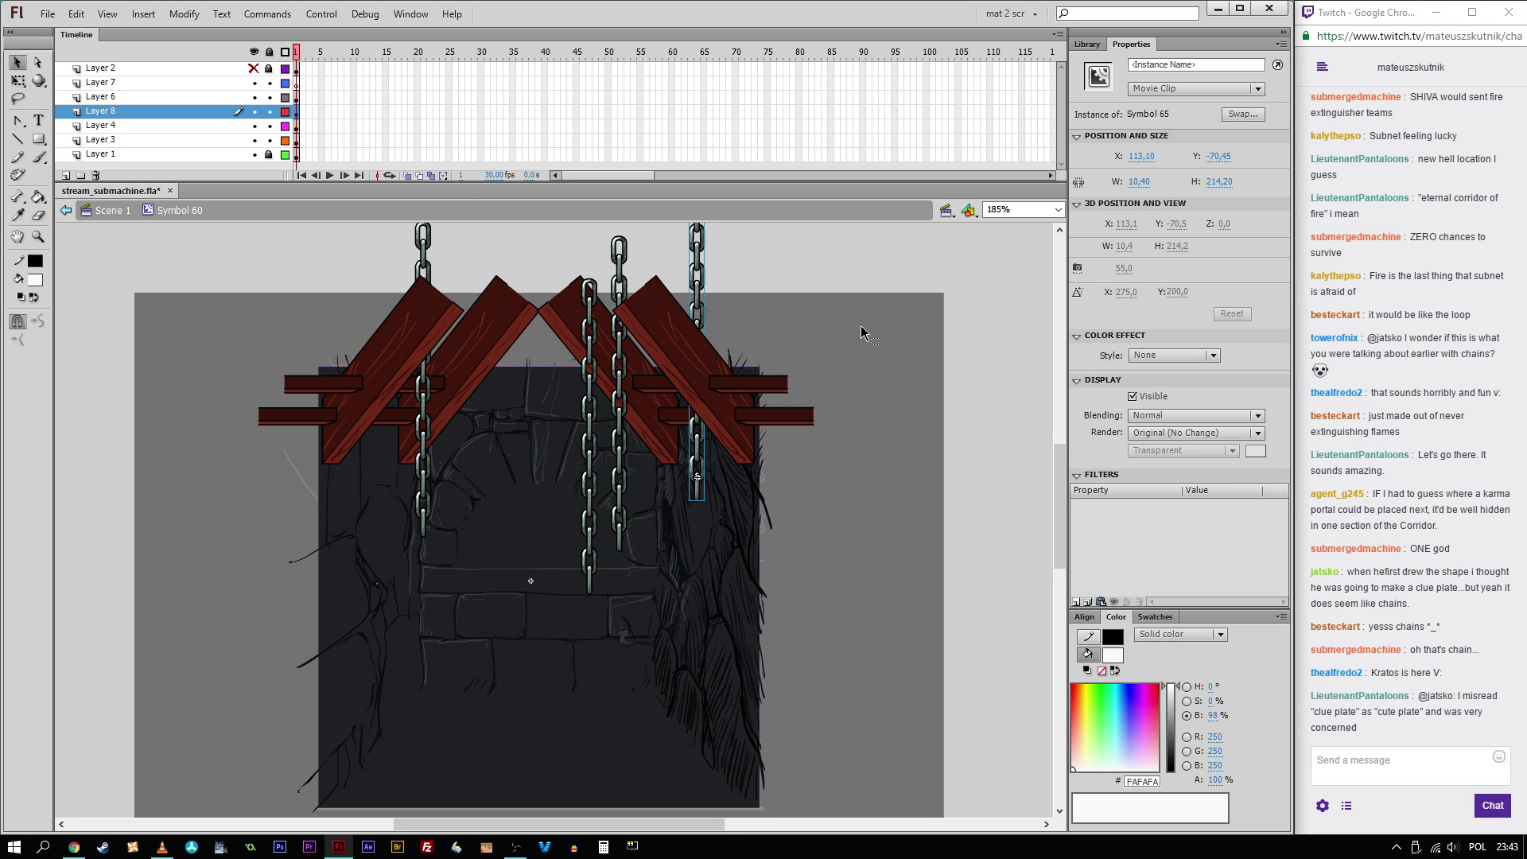
pyautogui.doubleClick(992, 385)
# Step: Select the four chains inside the roof symbol and take them out to Scene 1
pyautogui.click(983, 400)
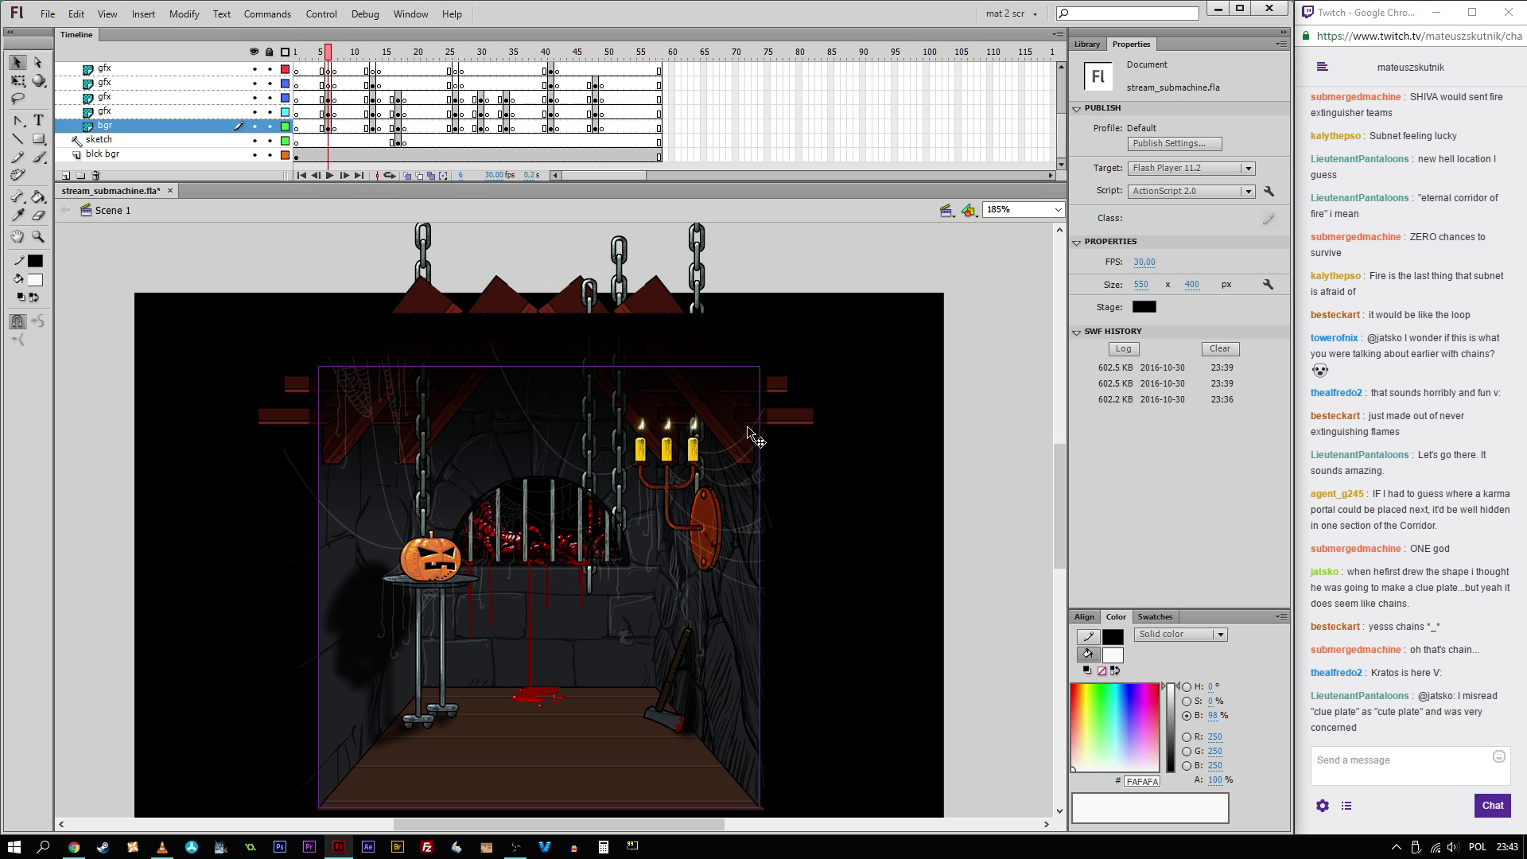
pyautogui.click(588, 477)
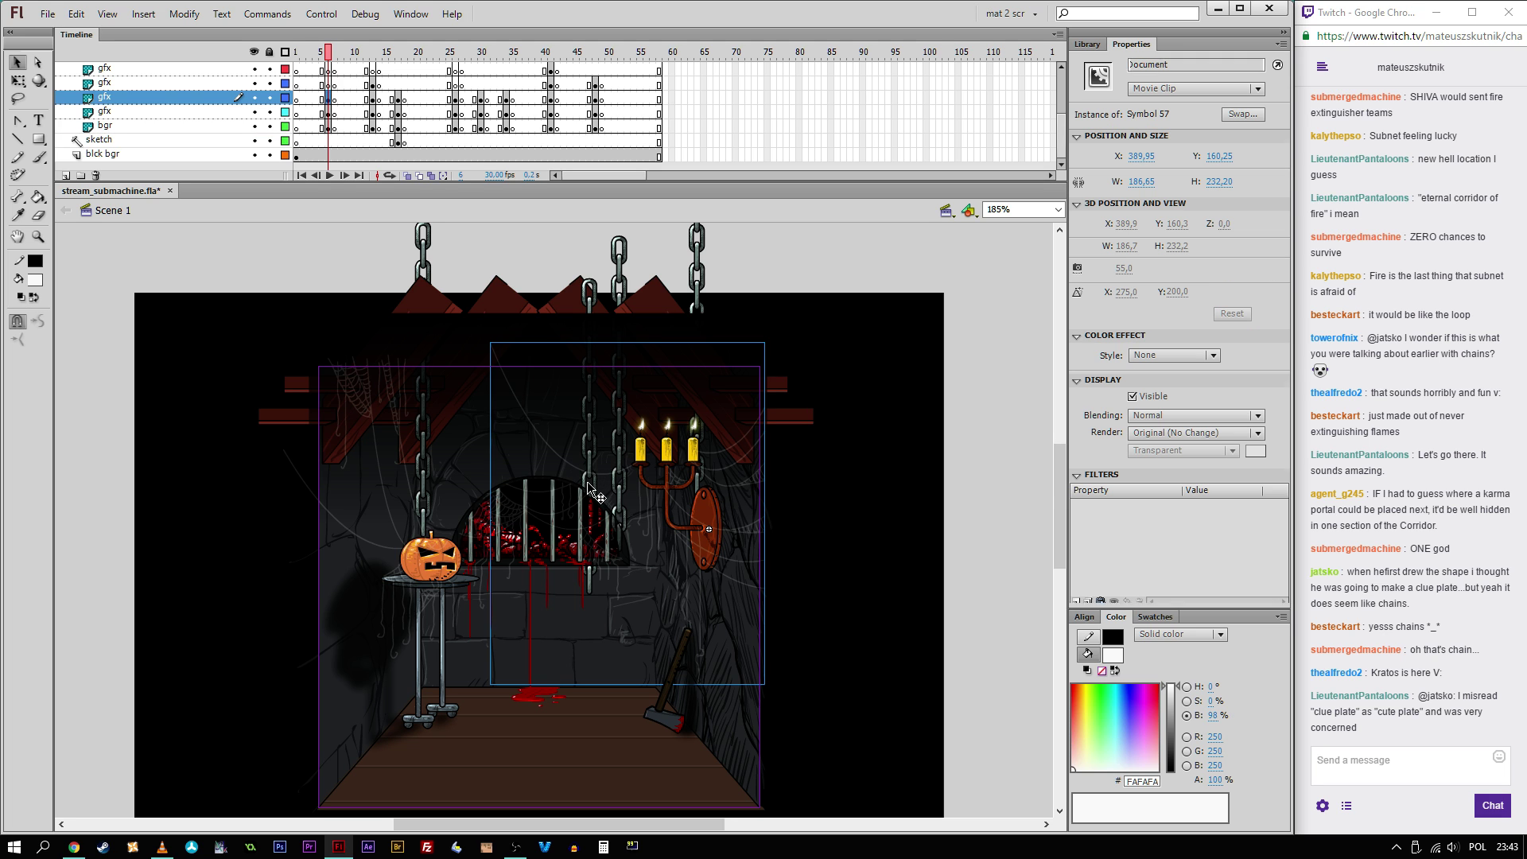
pyautogui.doubleClick(420, 505)
pyautogui.click(427, 278)
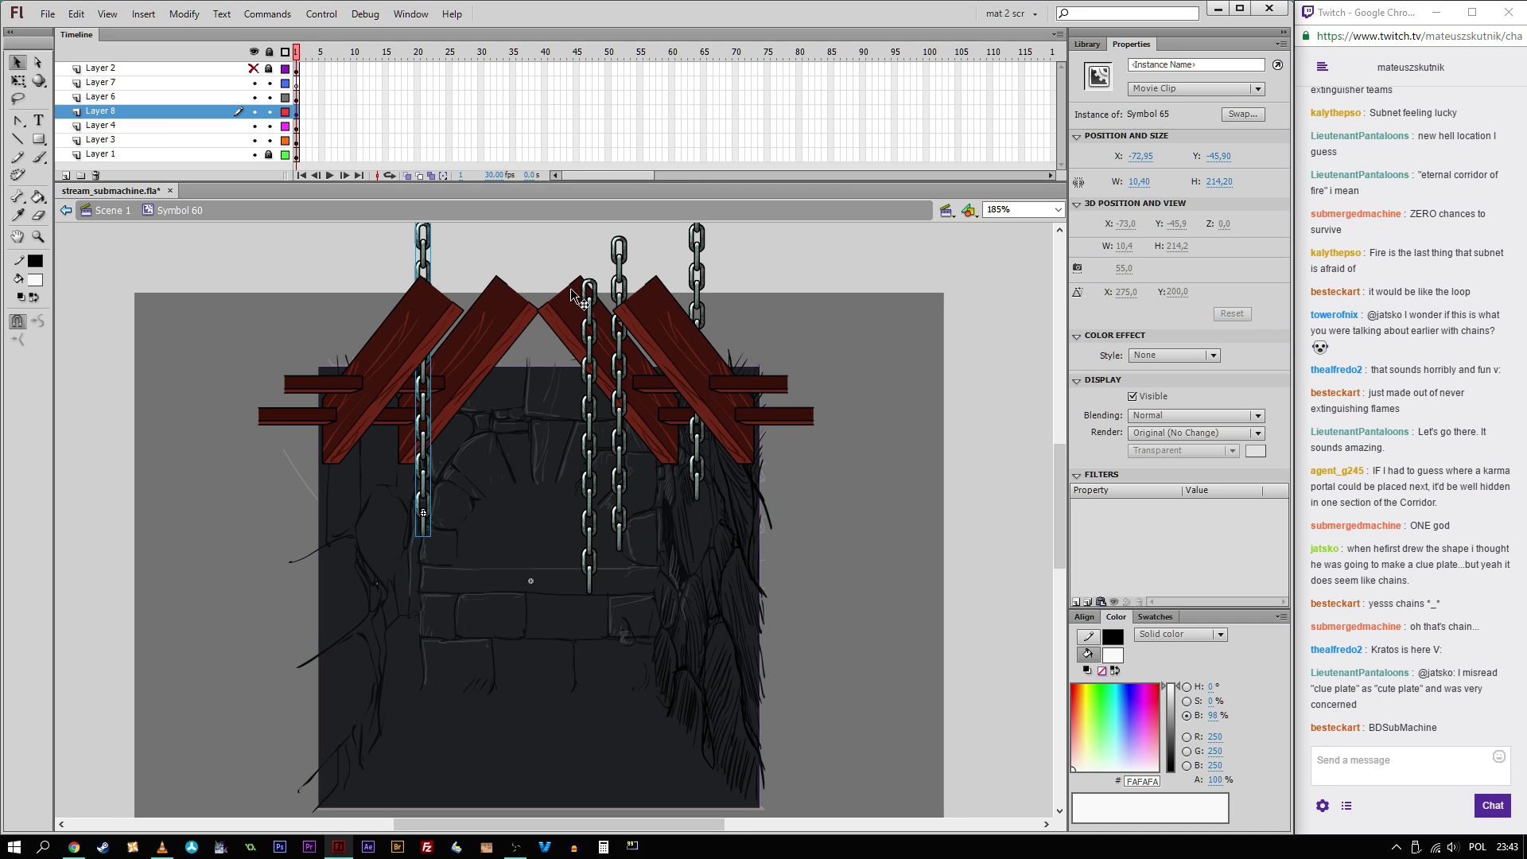
pyautogui.keyDown('shift'); pyautogui.click(619, 288); pyautogui.keyUp('shift')
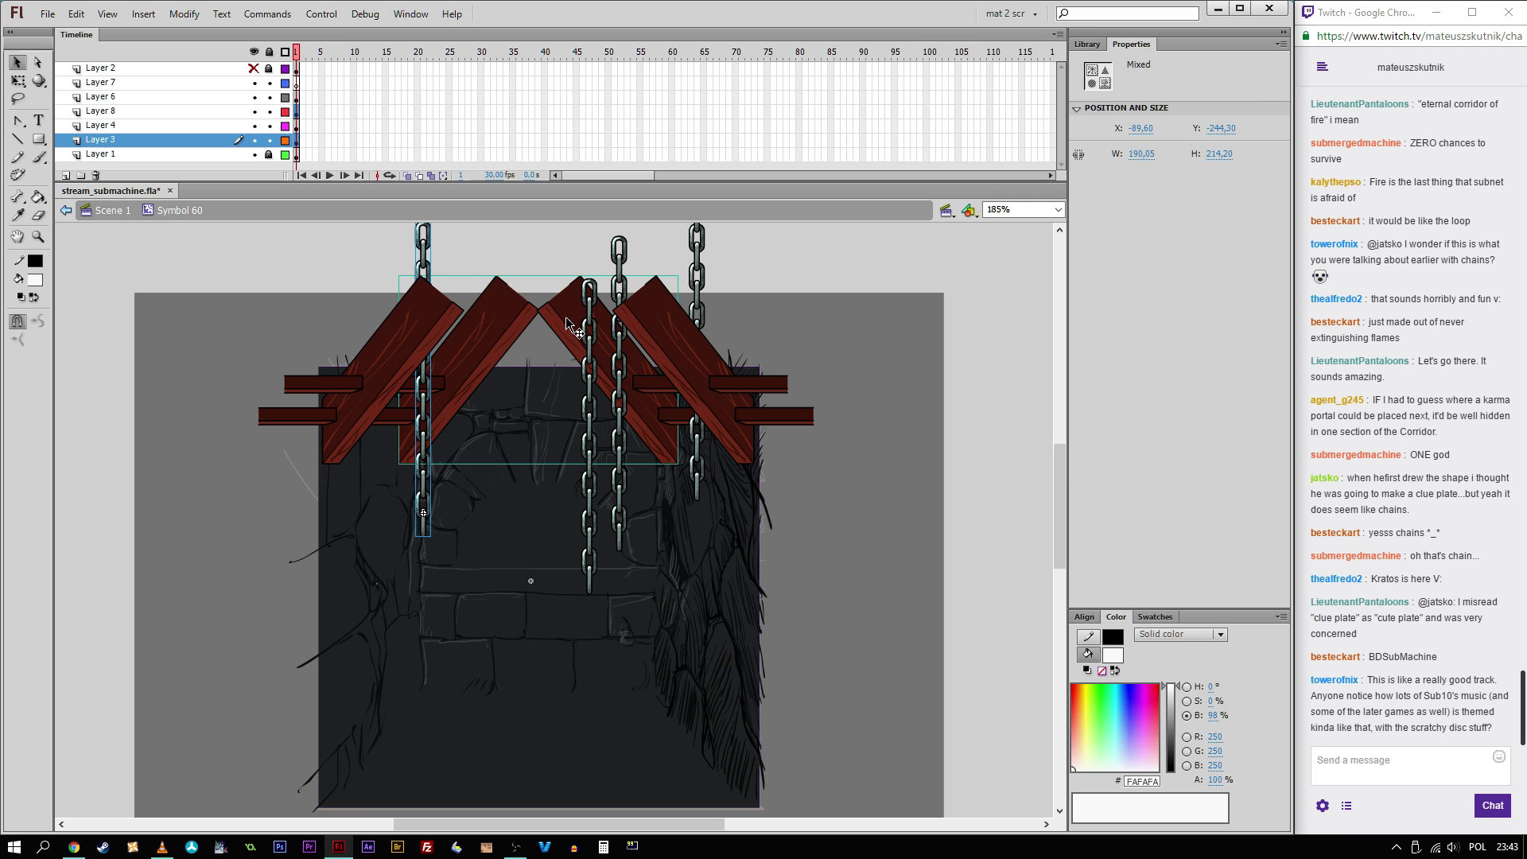
pyautogui.keyDown('shift'); pyautogui.click(585, 325); pyautogui.keyUp('shift')
pyautogui.keyDown('shift'); pyautogui.click(588, 328); pyautogui.keyUp('shift')
pyautogui.keyDown('shift'); pyautogui.click(618, 272); pyautogui.keyUp('shift')
pyautogui.keyDown('shift'); pyautogui.click(697, 274); pyautogui.keyUp('shift')
pyautogui.click(784, 280)
pyautogui.doubleClick(752, 284)
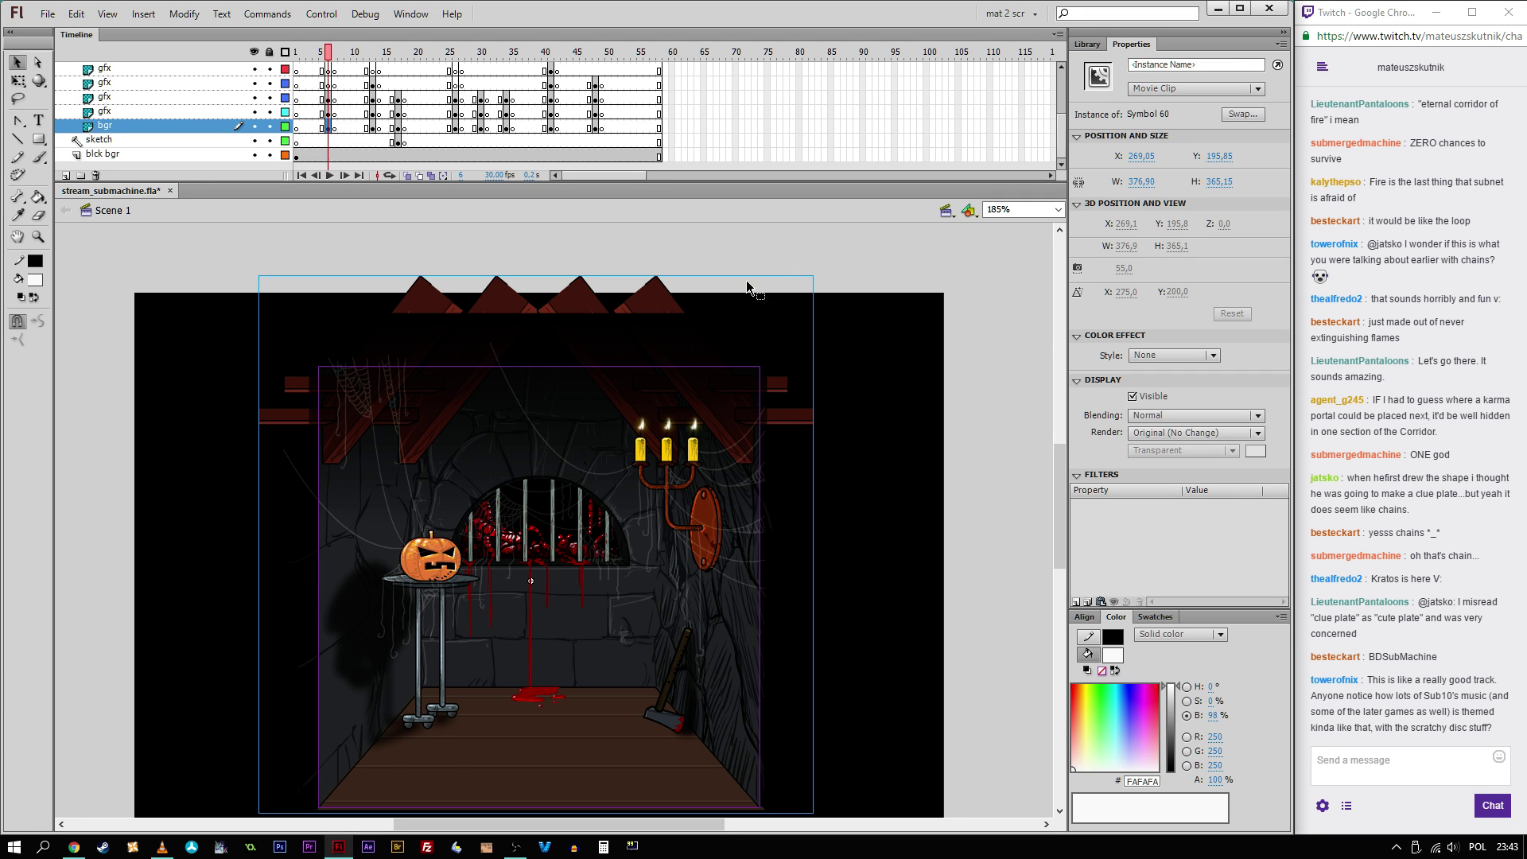
# Step: Paste the four chains on the gfx layer over the crypt and send them behind the candles and table
pyautogui.click(670, 453)
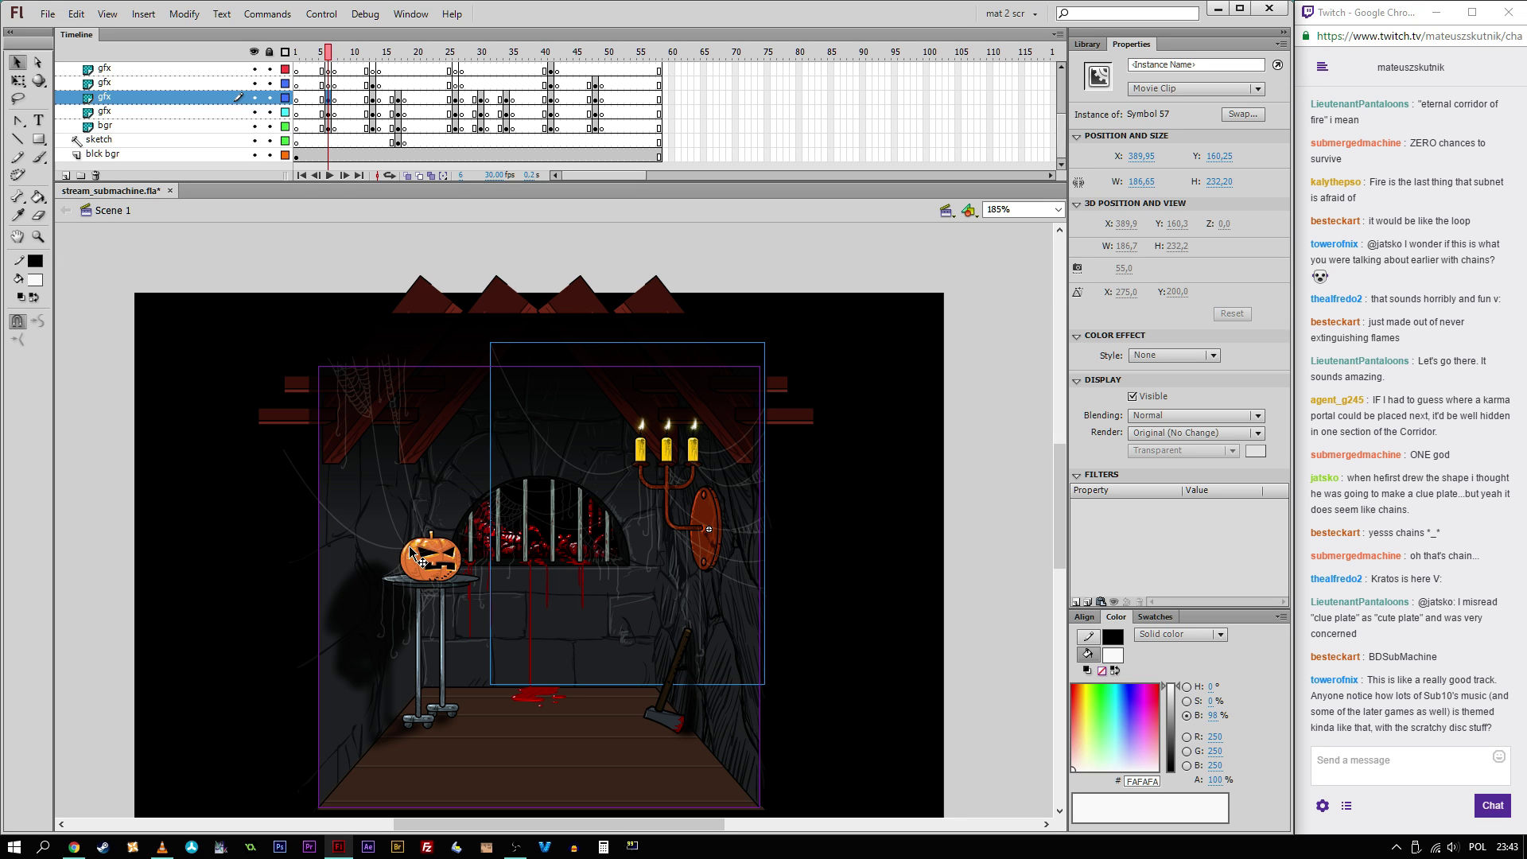
pyautogui.hotkey('ctrl', 'shift', 'v')
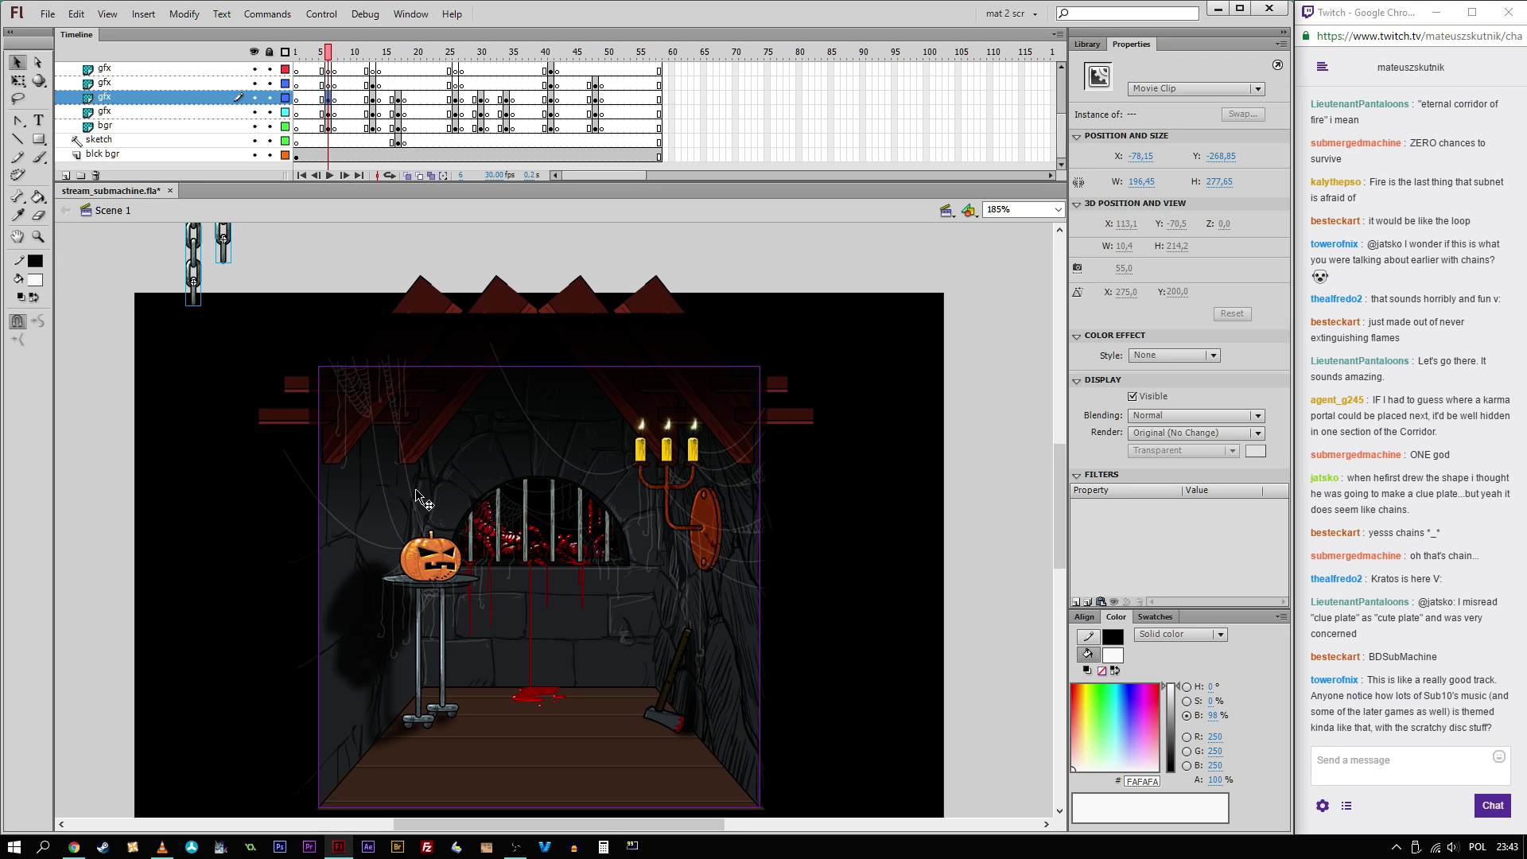
pyautogui.moveTo(197, 306); pyautogui.dragTo(555, 675)
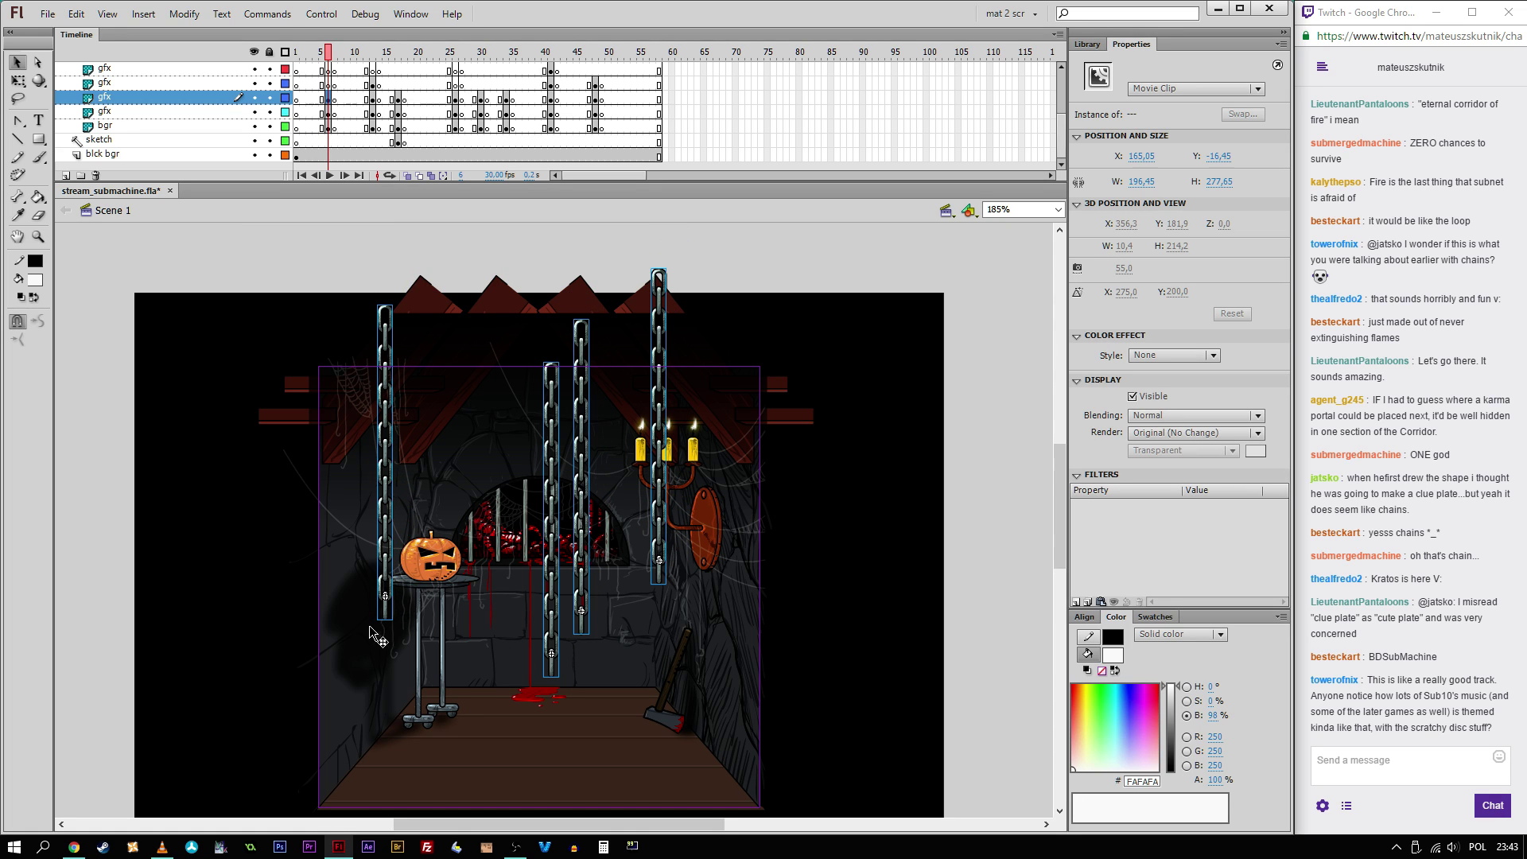
pyautogui.press('Right')
pyautogui.press('Right')
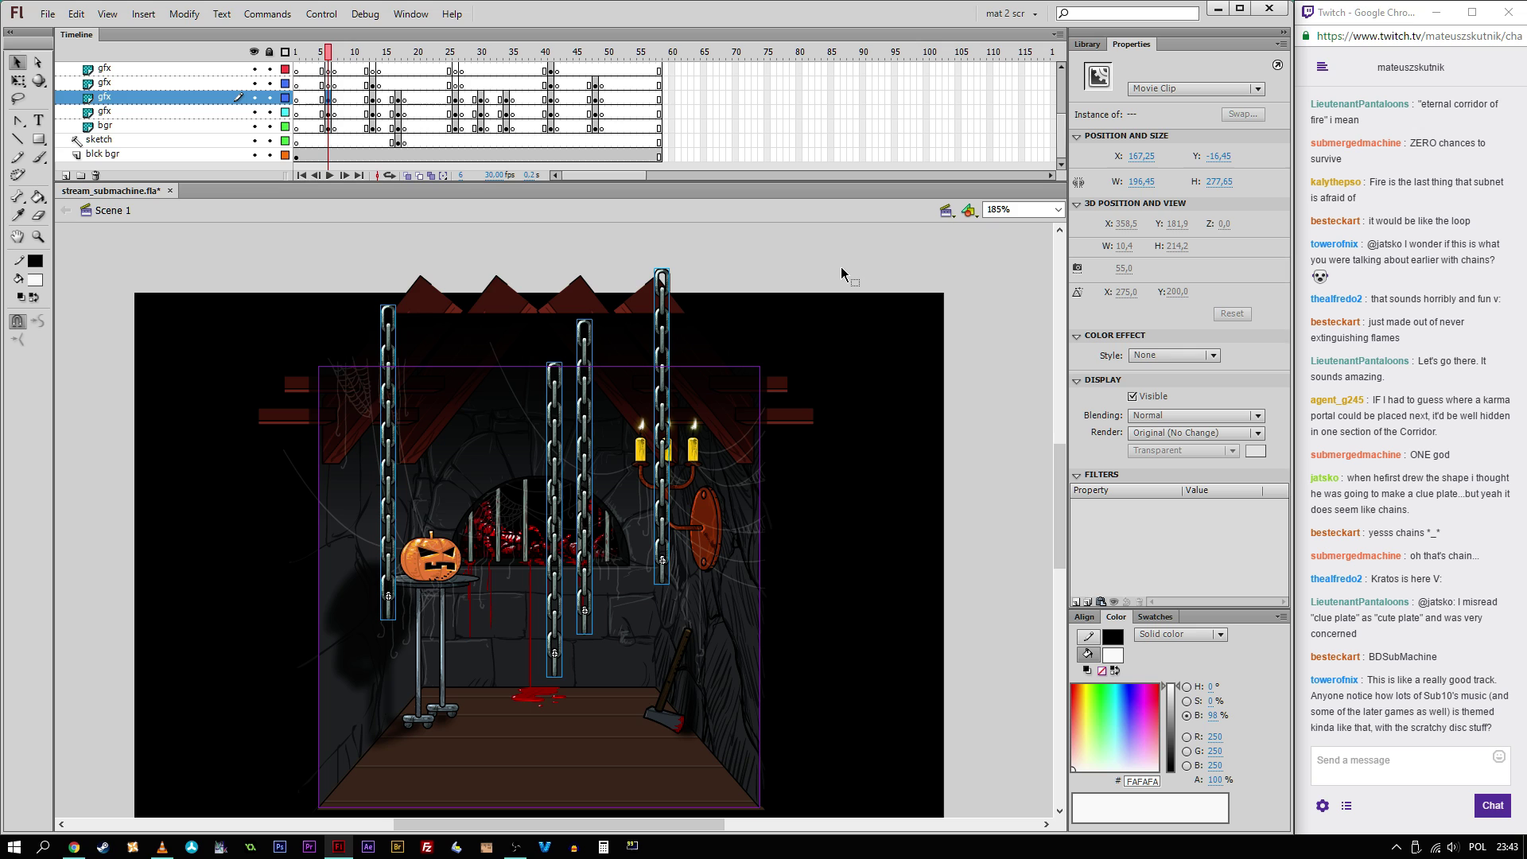
pyautogui.hotkey('ctrl', 'shift', 'Down')
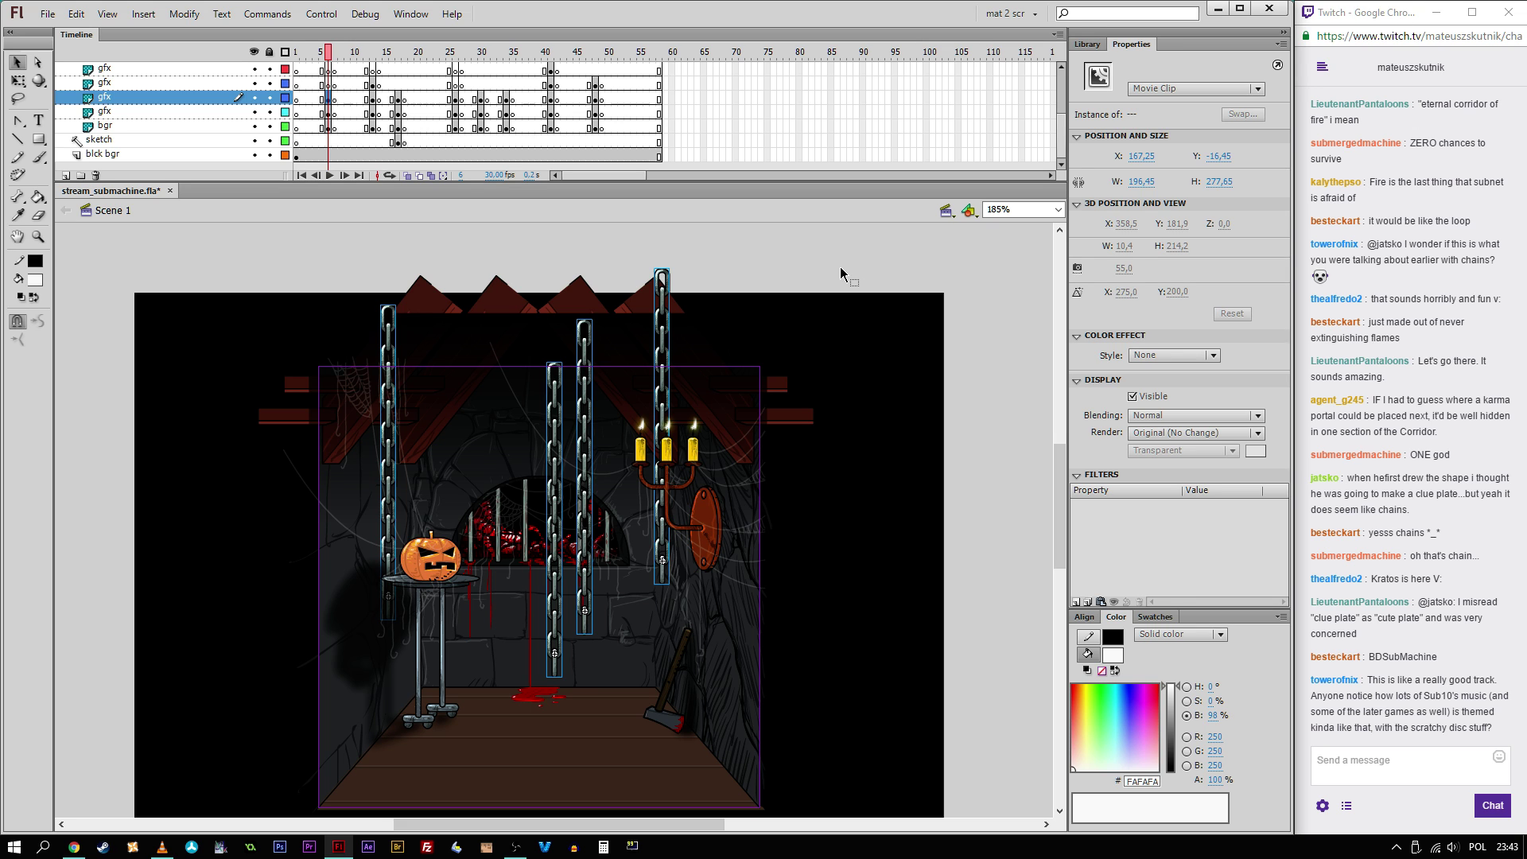
# Step: Nudge the right chain slightly left
pyautogui.click(876, 255)
pyautogui.click(661, 350)
pyautogui.press('Left')
pyautogui.press('Left')
pyautogui.press('Left')
pyautogui.click(554, 416)
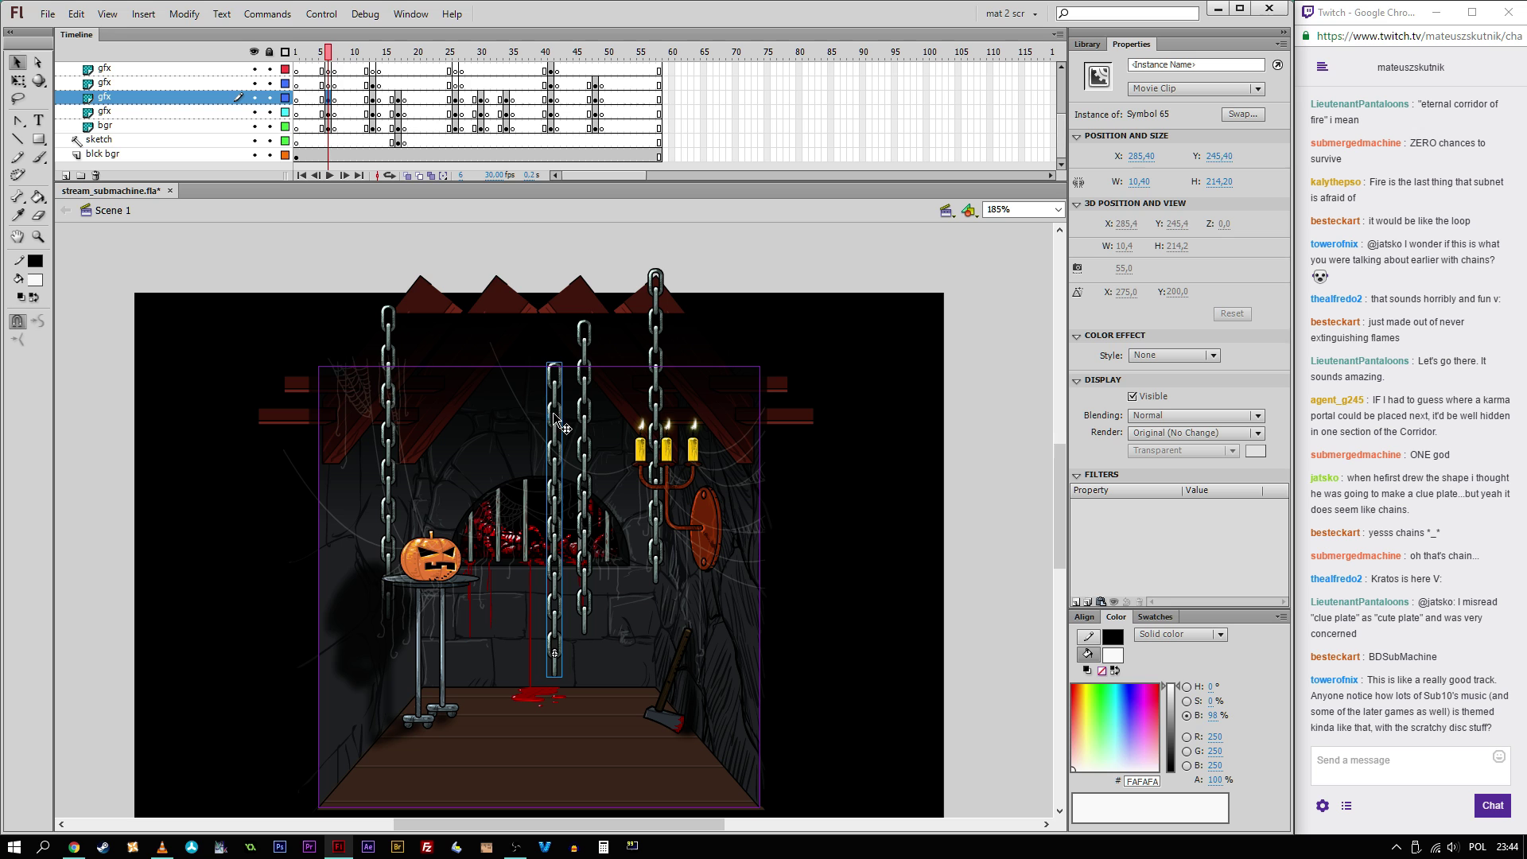
pyautogui.doubleClick(504, 423)
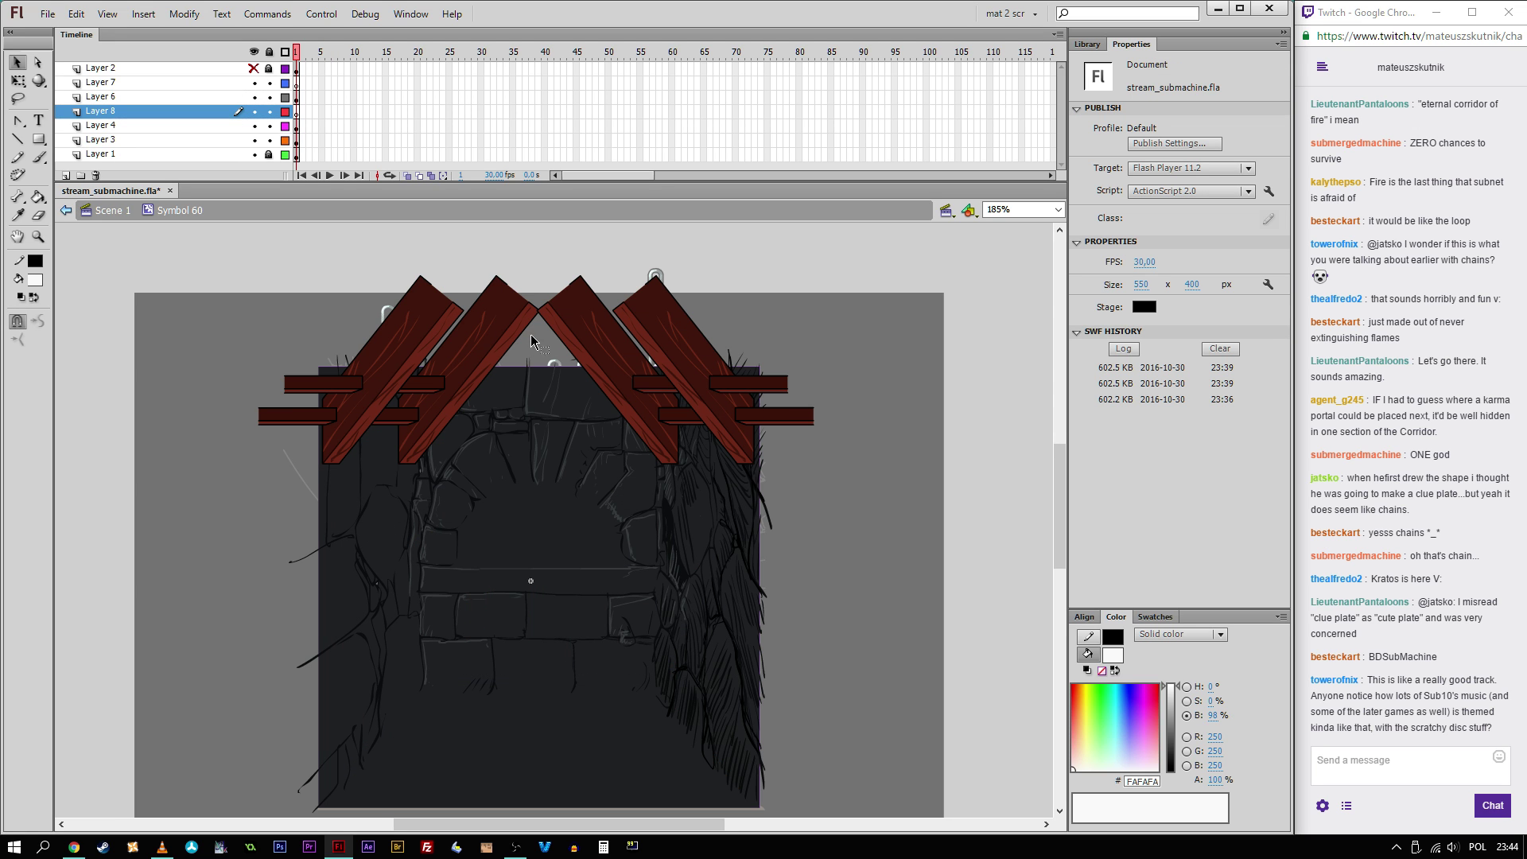
# Step: Move the dark gradient group from Layer 2 into Scene 1 and place it over the roof beams
pyautogui.click(253, 68)
pyautogui.click(458, 333)
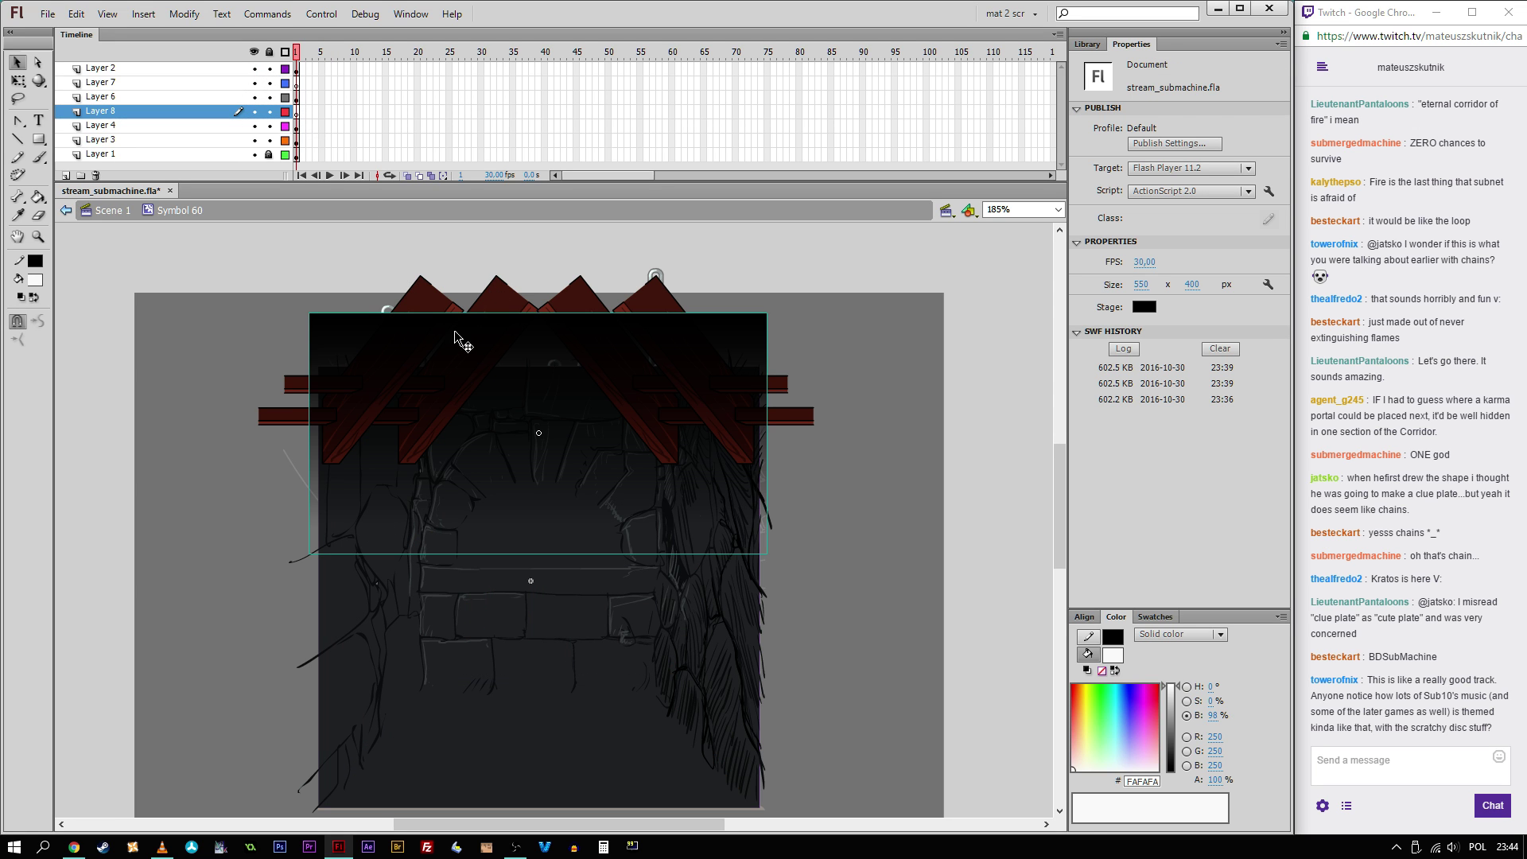
pyautogui.hotkey('ctrl', 'x')
pyautogui.doubleClick(990, 342)
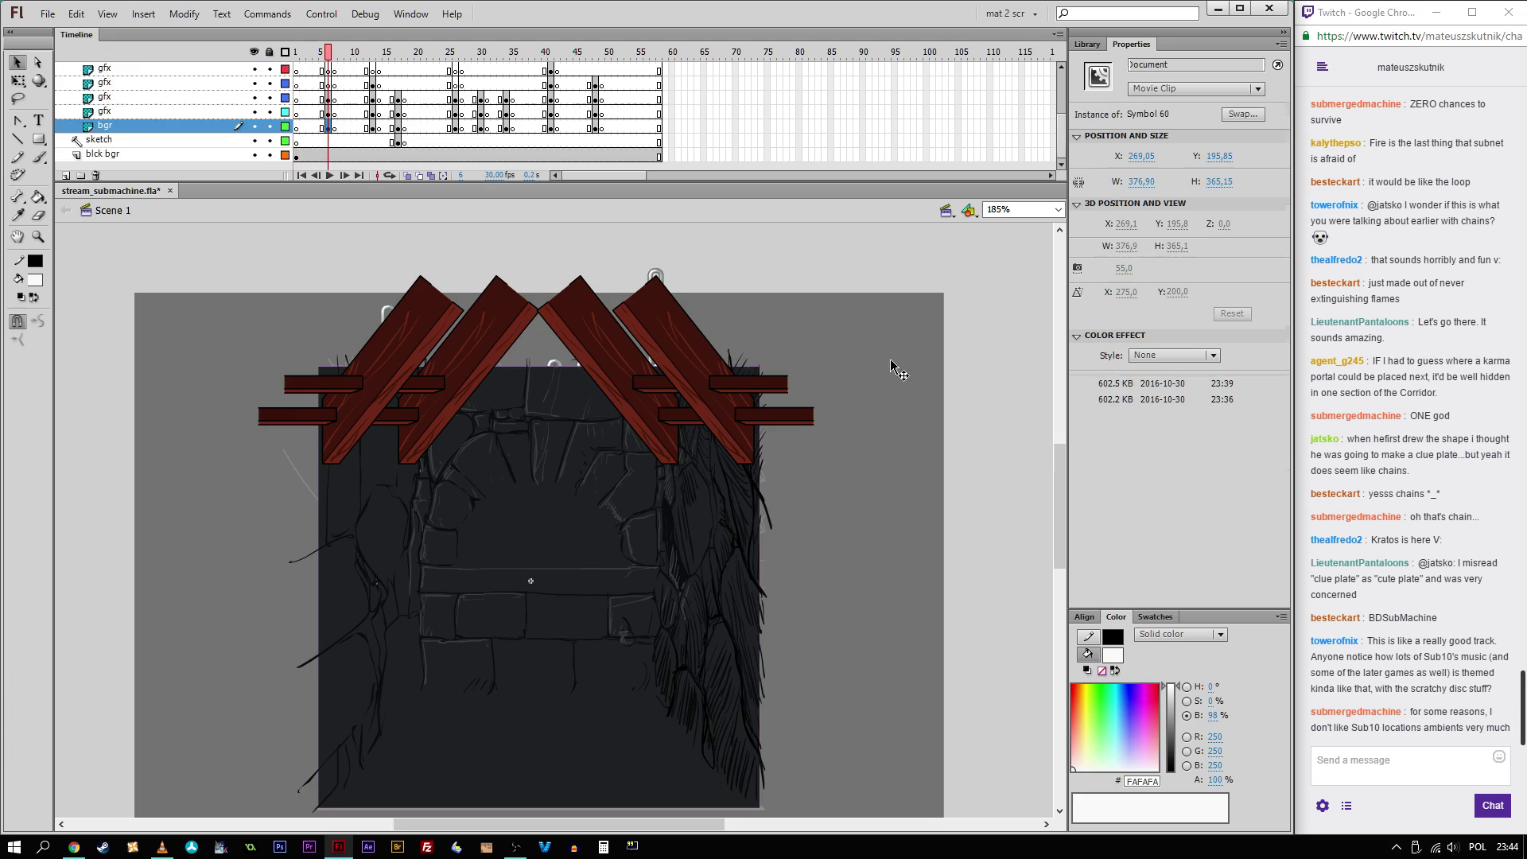
pyautogui.click(551, 423)
pyautogui.hotkey('ctrl', 'shift', 'v')
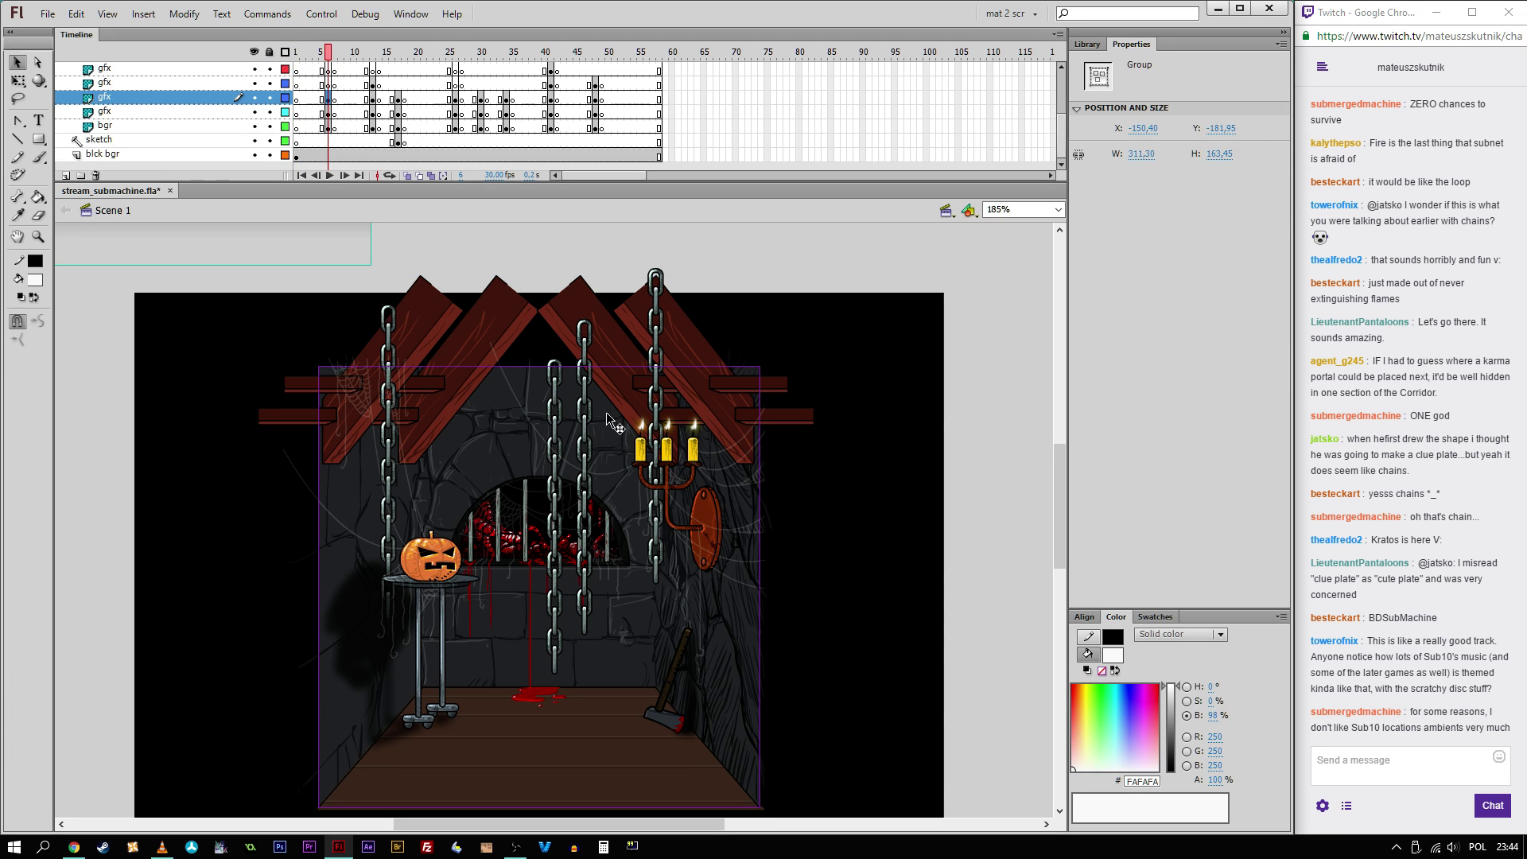
pyautogui.hotkey('ctrl', 'z')
pyautogui.hotkey('ctrl', 'v')
pyautogui.moveTo(594, 456); pyautogui.dragTo(576, 378)
pyautogui.press('Right')
pyautogui.press('Right')
pyautogui.press('Right')
pyautogui.press('Right')
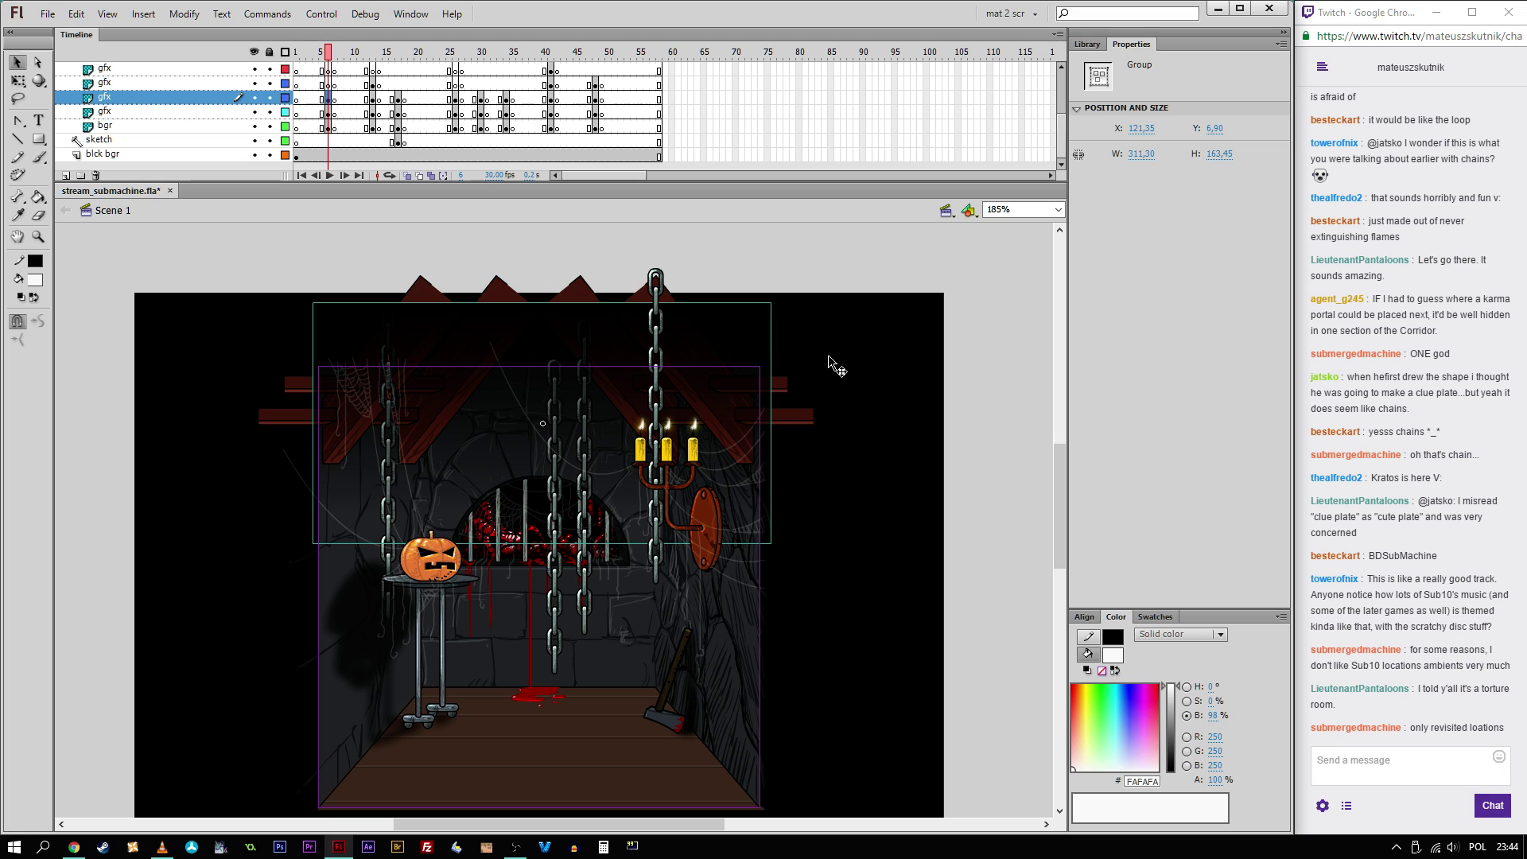
pyautogui.click(1020, 372)
# Step: Nudge one middle chain left to x 150.45, beside the pumpkin table
pyautogui.doubleClick(553, 564)
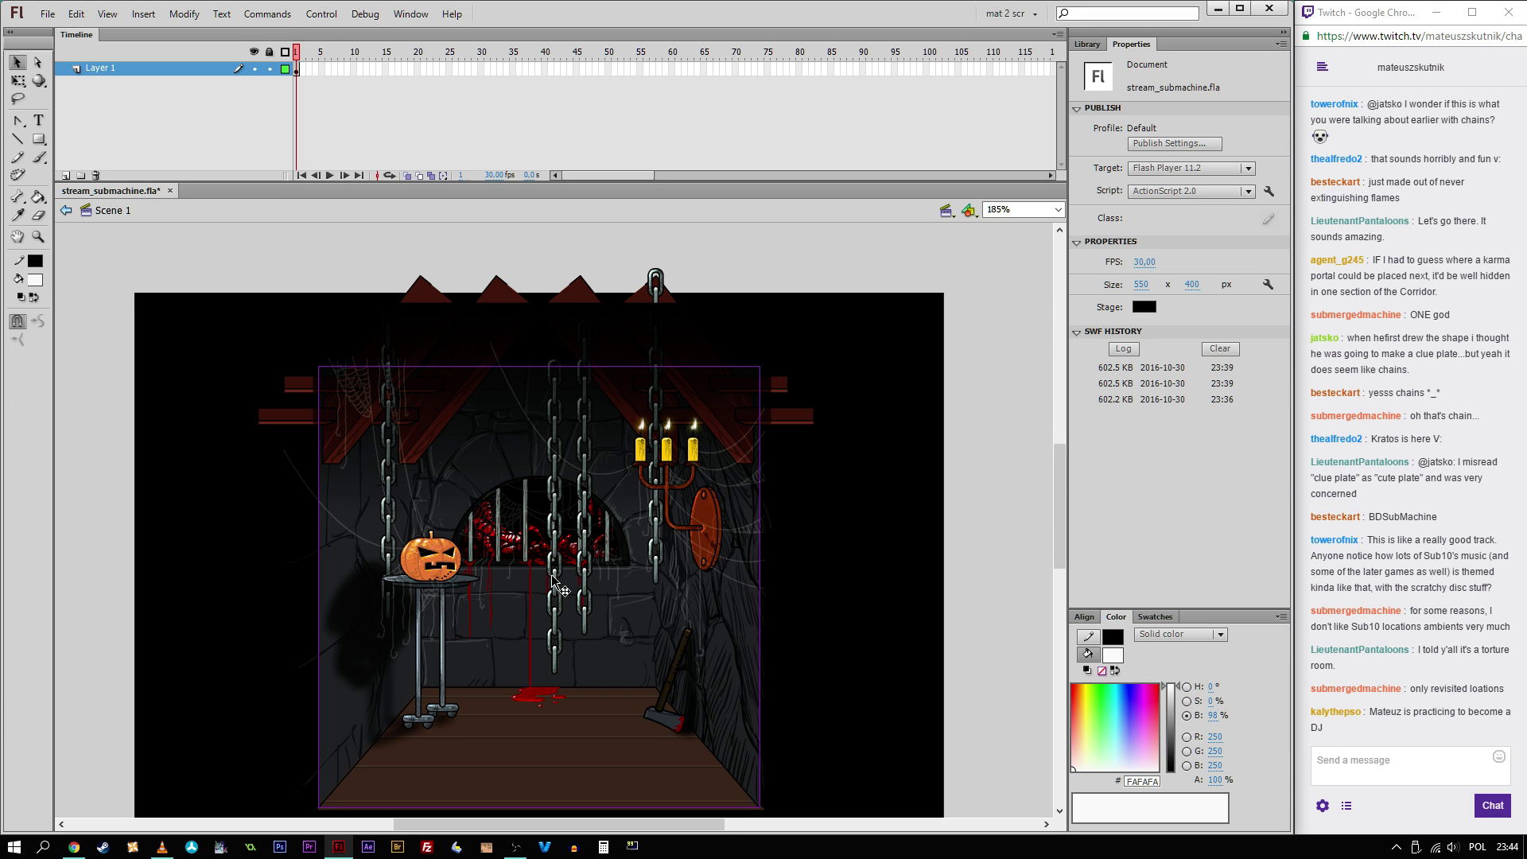
pyautogui.click(554, 593)
pyautogui.doubleClick(559, 657)
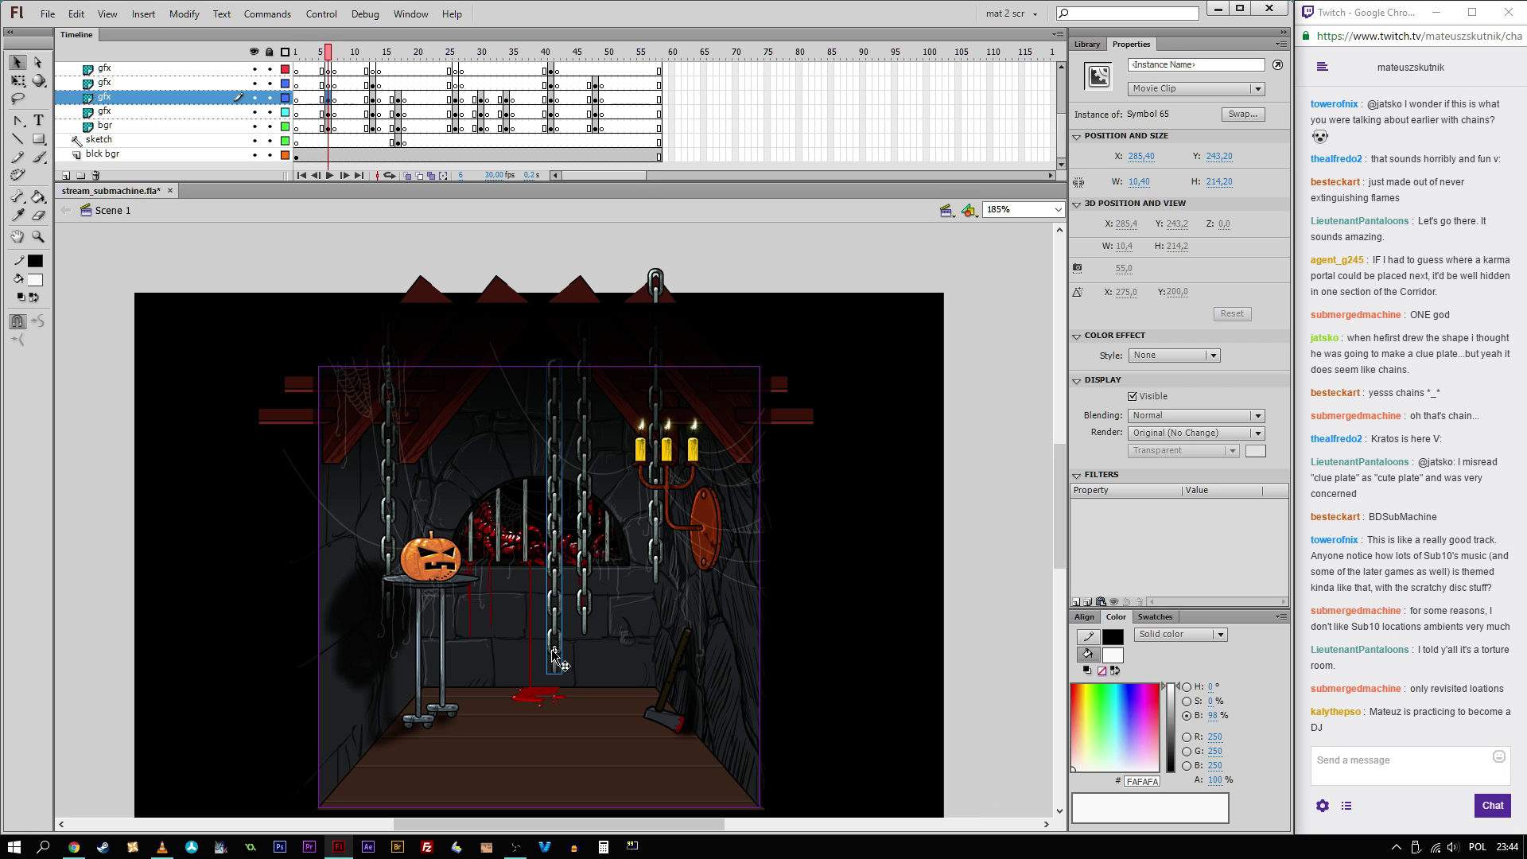
pyautogui.click(387, 557)
pyautogui.press('Left')
pyautogui.press('Left')
pyautogui.press('Left')
pyautogui.press('Left')
pyautogui.press('Left')
pyautogui.press('Left')
pyautogui.press('Left')
pyautogui.press('Left')
pyautogui.press('Left')
pyautogui.press('Left')
pyautogui.press('Left')
pyautogui.press('Left')
pyautogui.press('Left')
pyautogui.press('Left')
pyautogui.press('Left')
pyautogui.press('Left')
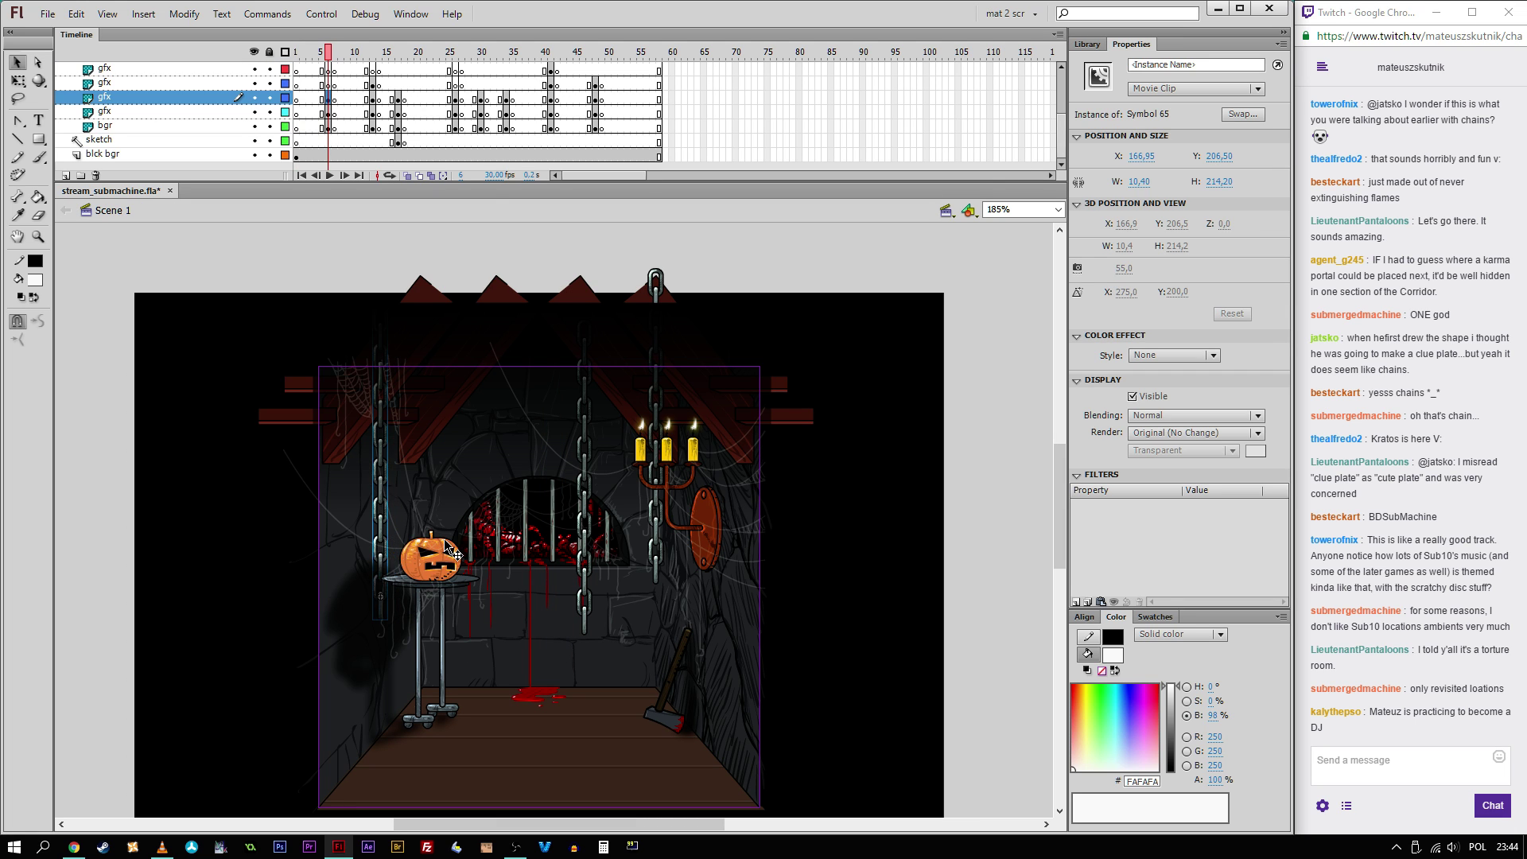
pyautogui.press('Left')
pyautogui.press('Left')
pyautogui.press('Left')
pyautogui.press('Left')
pyautogui.press('Left')
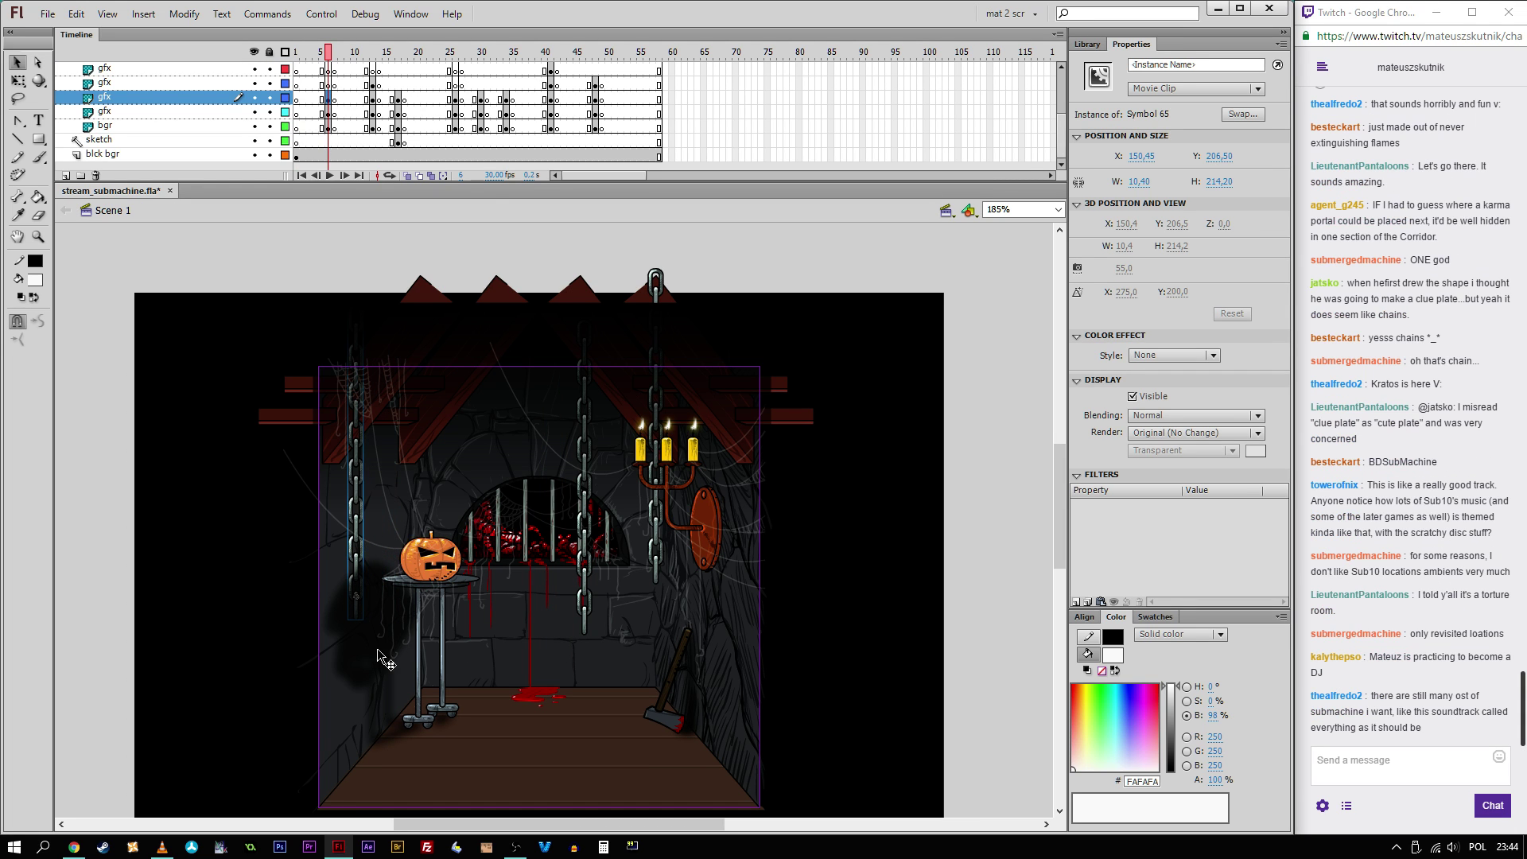
pyautogui.click(981, 377)
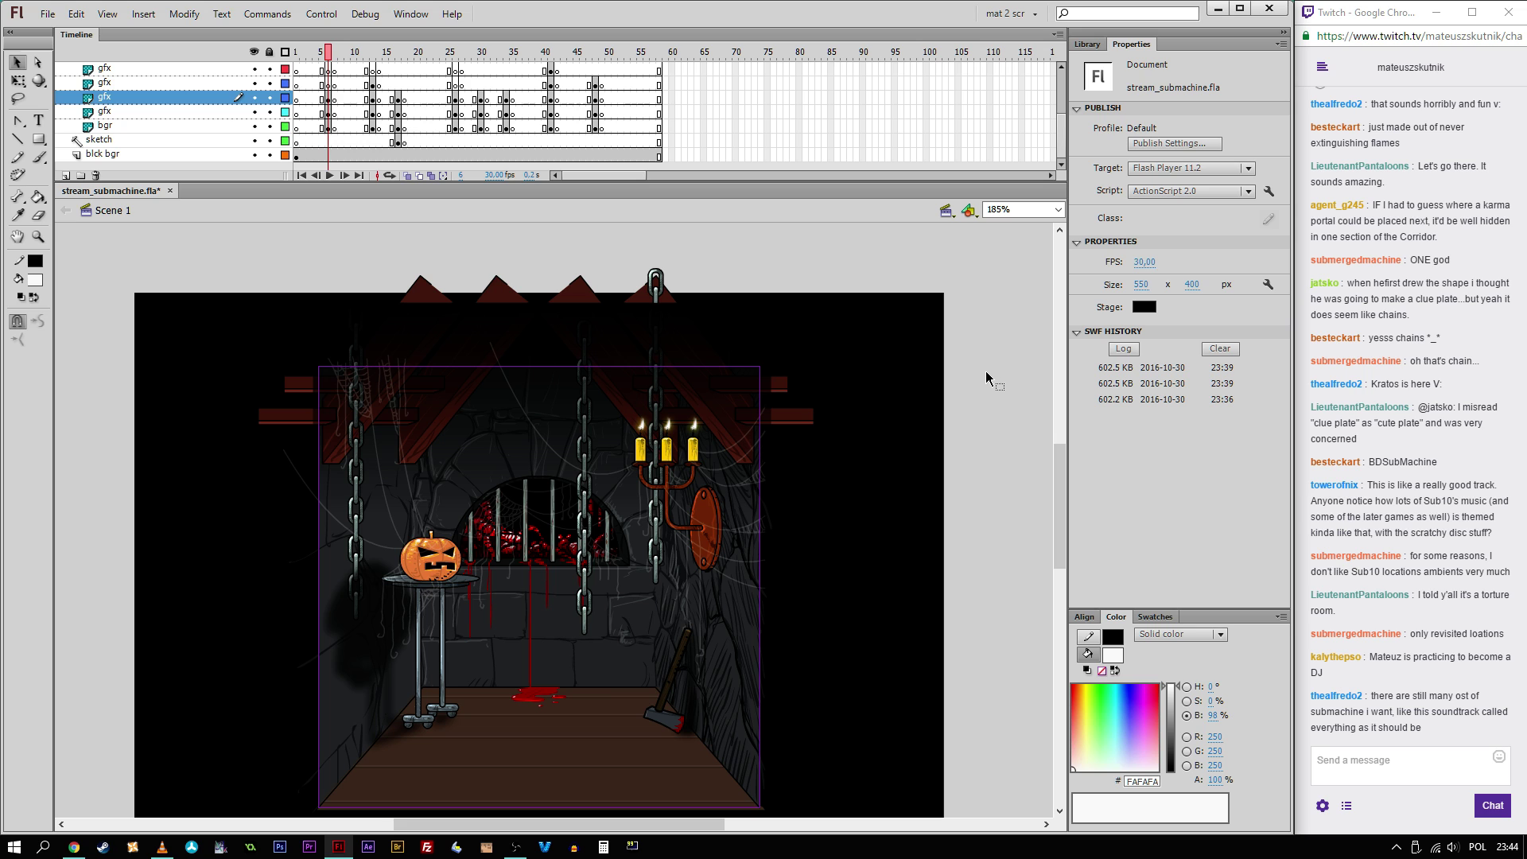
pyautogui.hotkey('ctrl', 'Return')
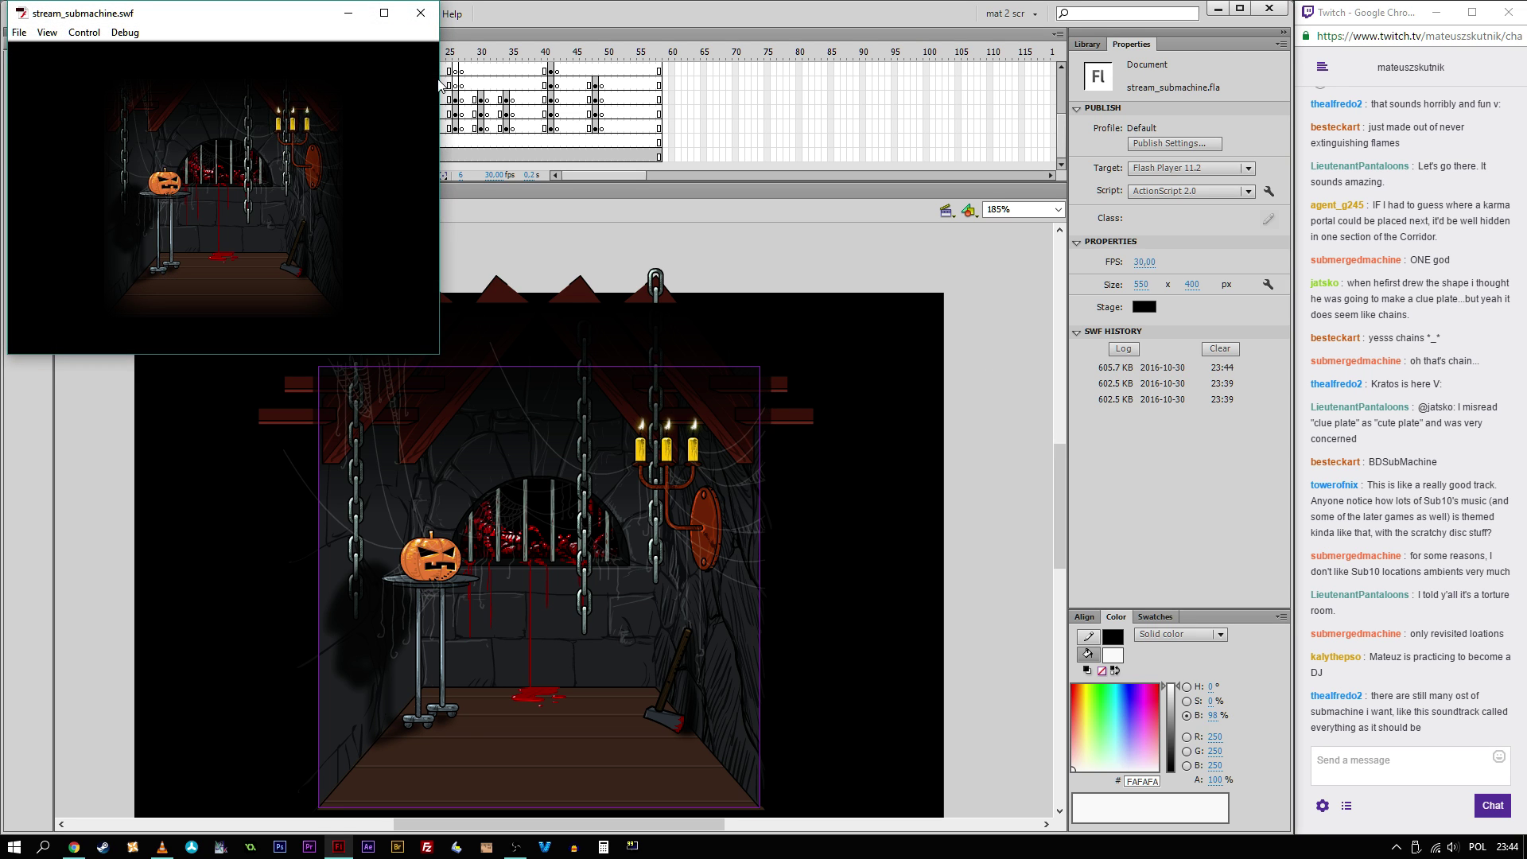
pyautogui.click(384, 13)
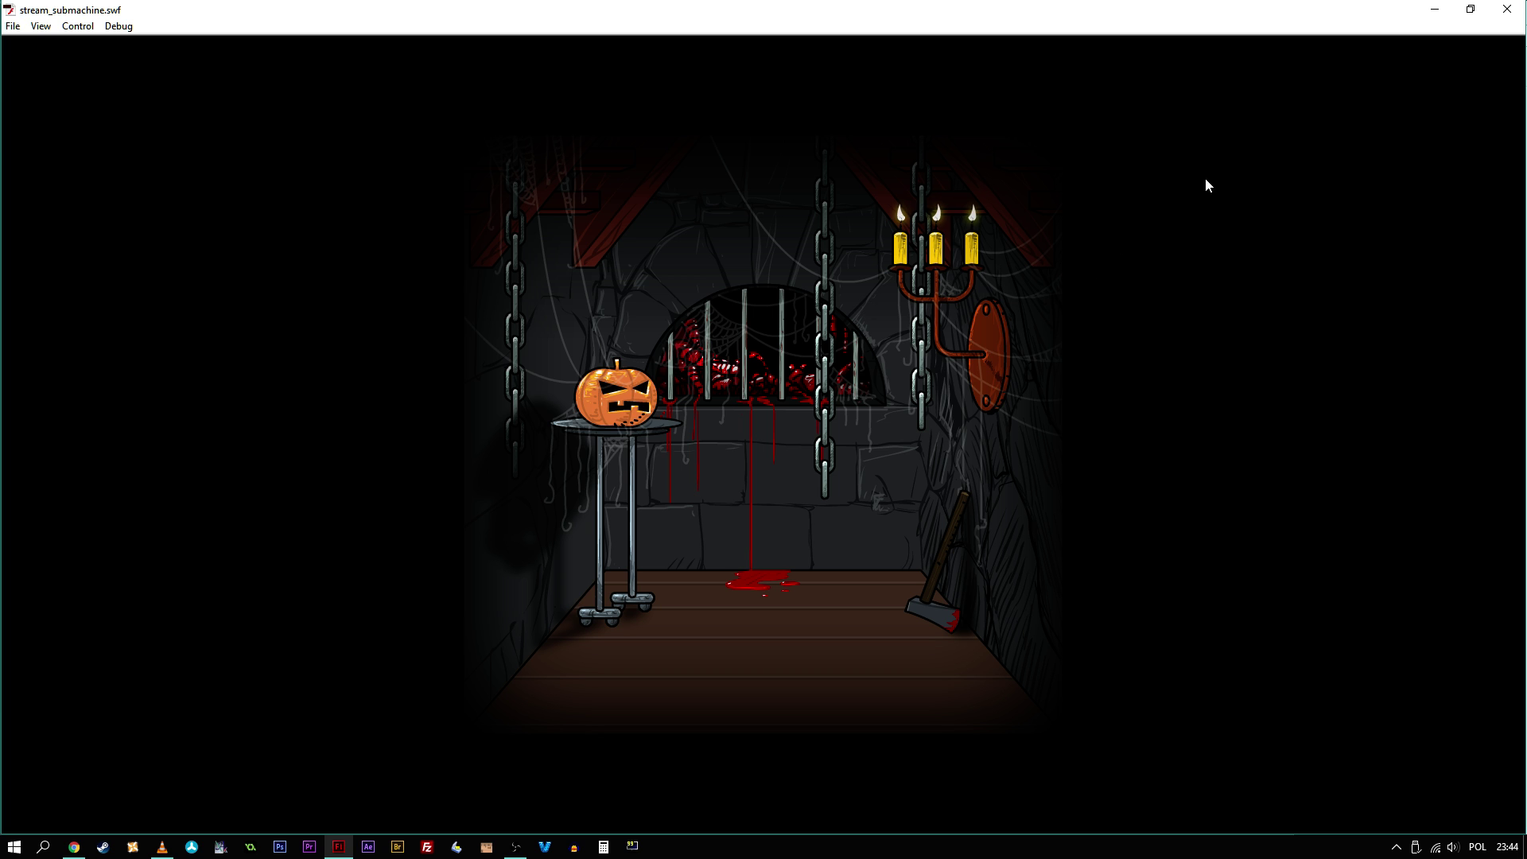
pyautogui.click(1506, 9)
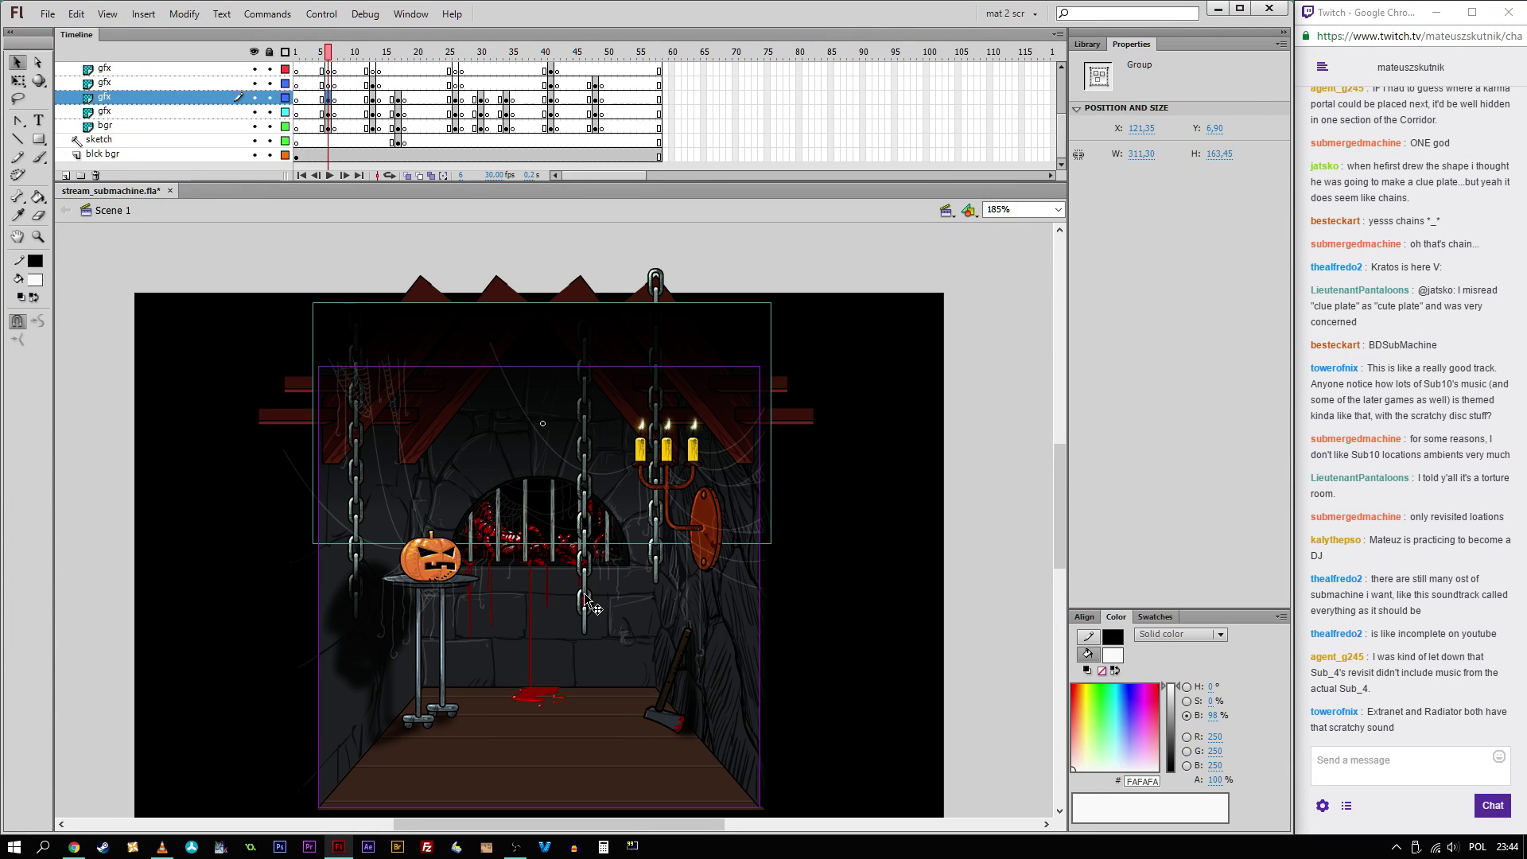
# Step: Drag the middle chain right and down so it hangs right of the candles near the wall
pyautogui.click(585, 595)
pyautogui.press('Delete')
pyautogui.click(654, 538)
pyautogui.click(657, 573)
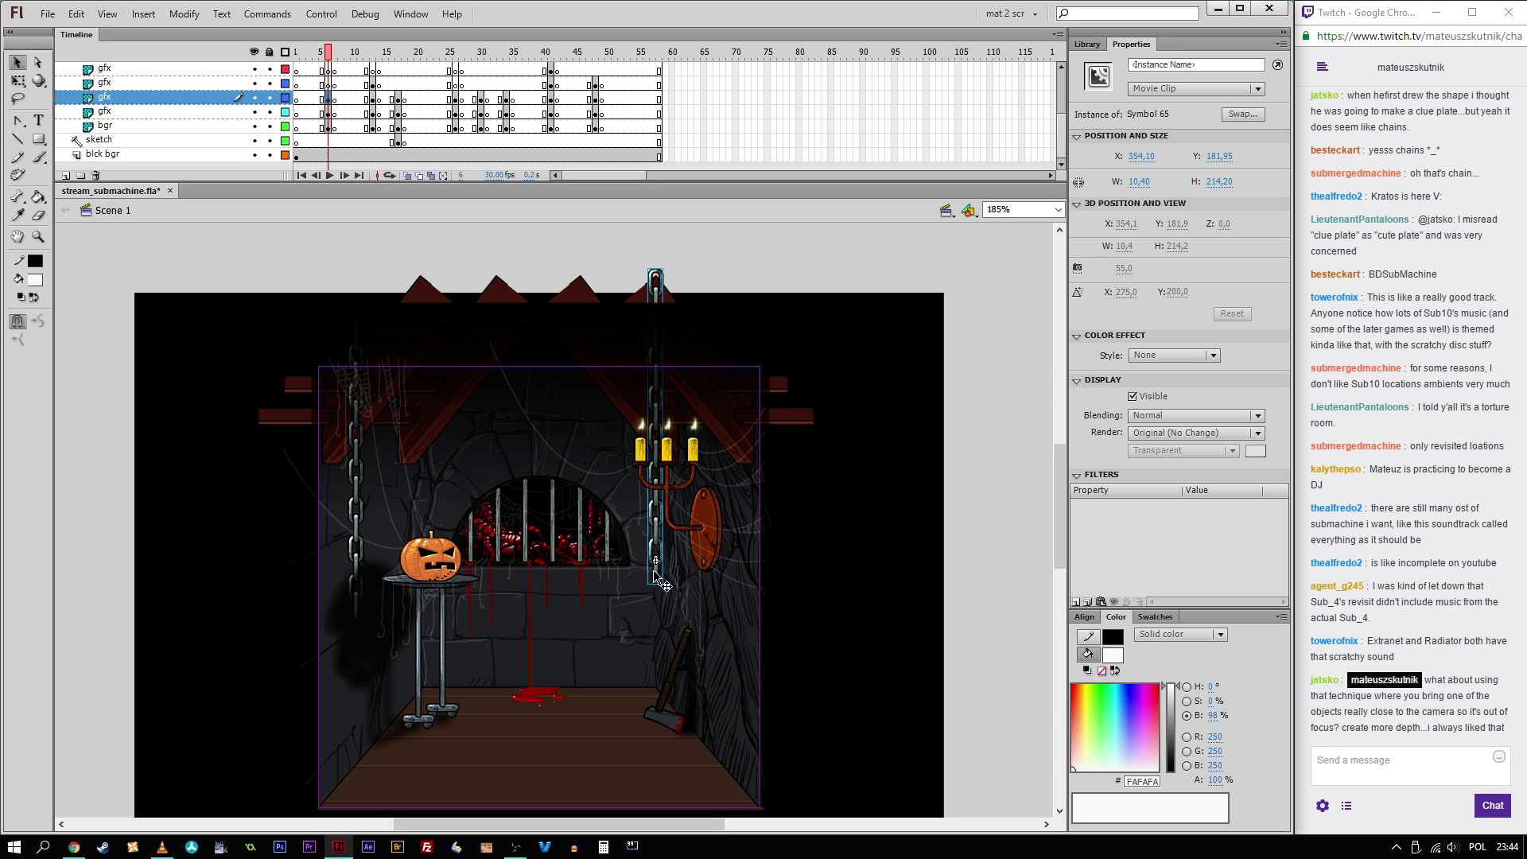
pyautogui.moveTo(657, 582); pyautogui.dragTo(720, 620)
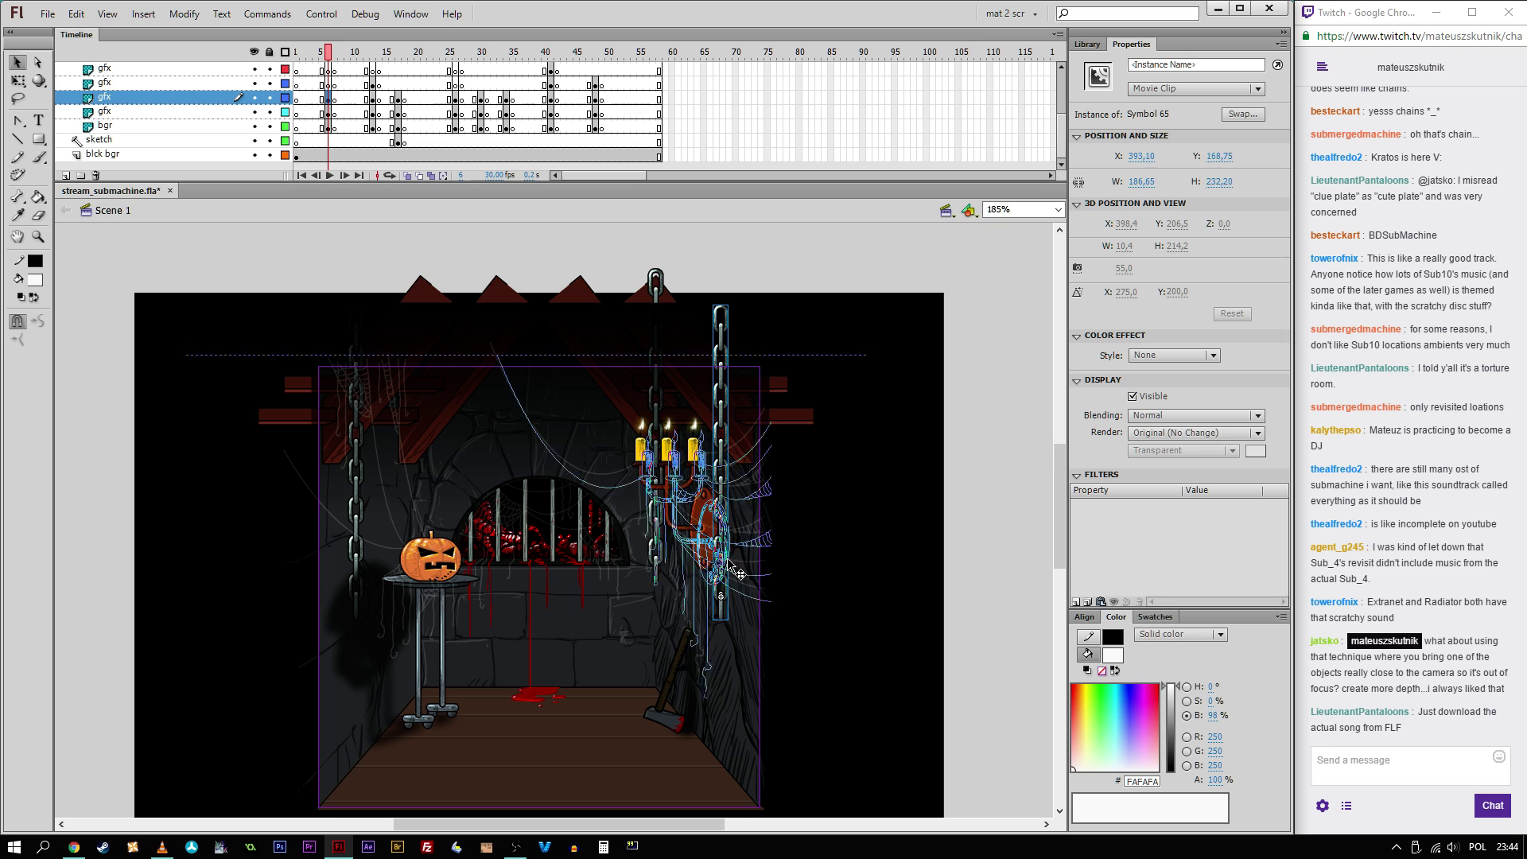
pyautogui.click(712, 540)
pyautogui.click(720, 595)
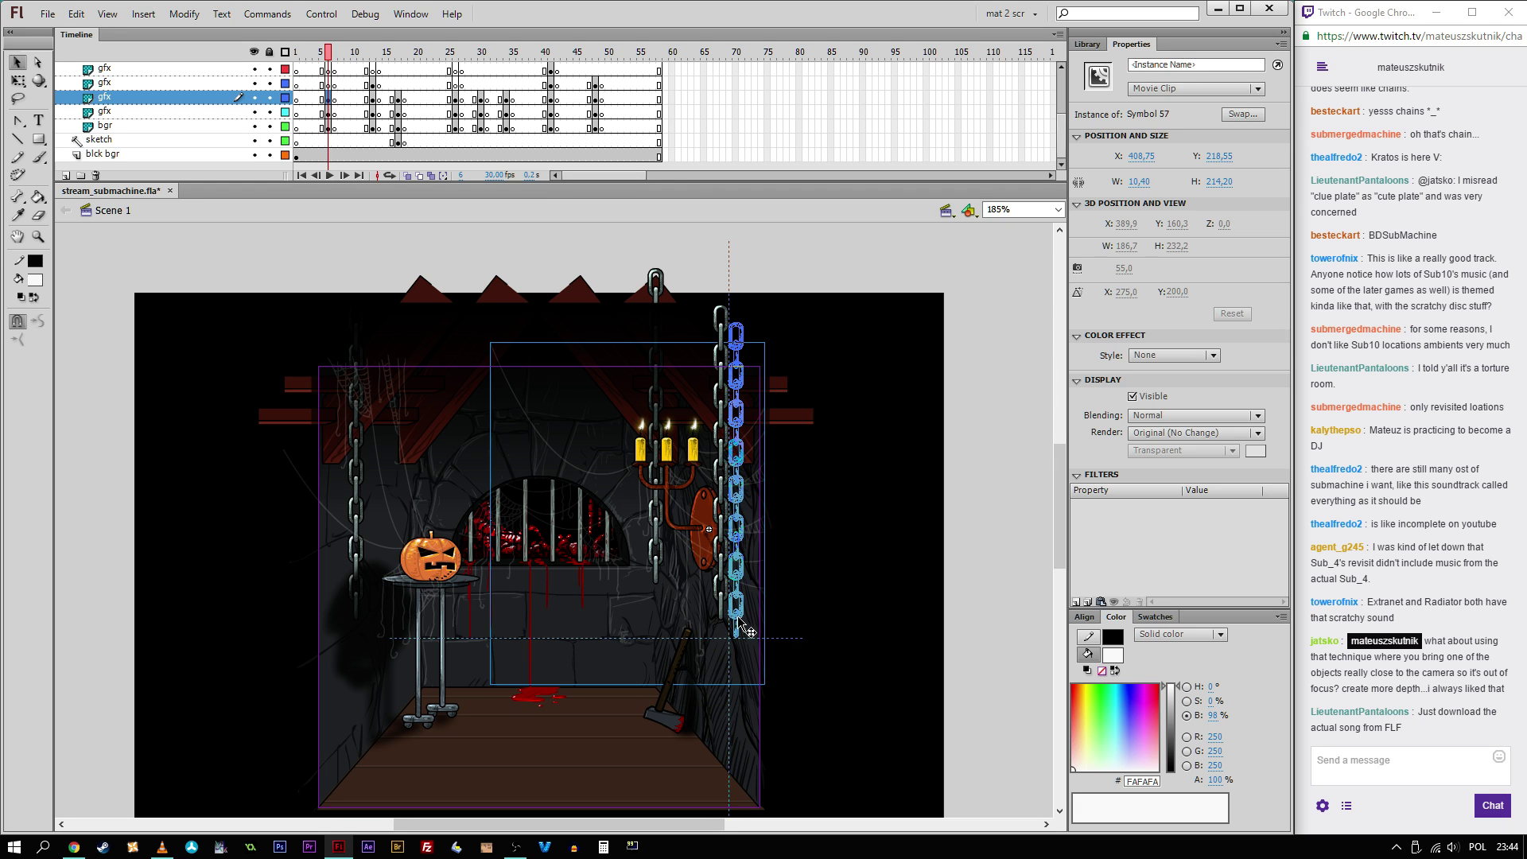
pyautogui.moveTo(720, 595); pyautogui.dragTo(739, 611)
pyautogui.hotkey('ctrl', 'Return')
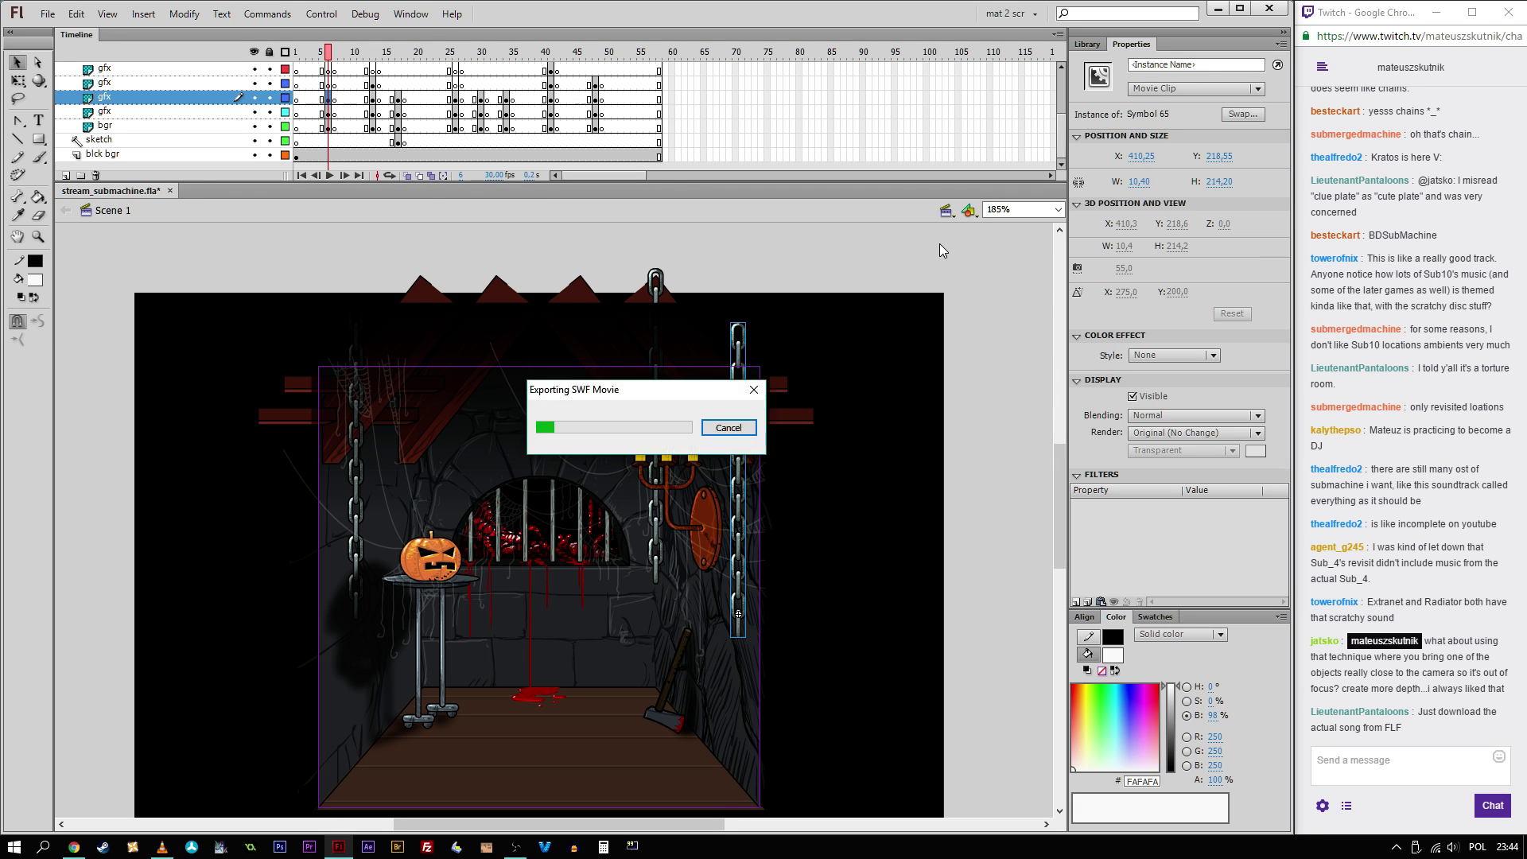
pyautogui.moveTo(294, 19); pyautogui.dragTo(748, 232)
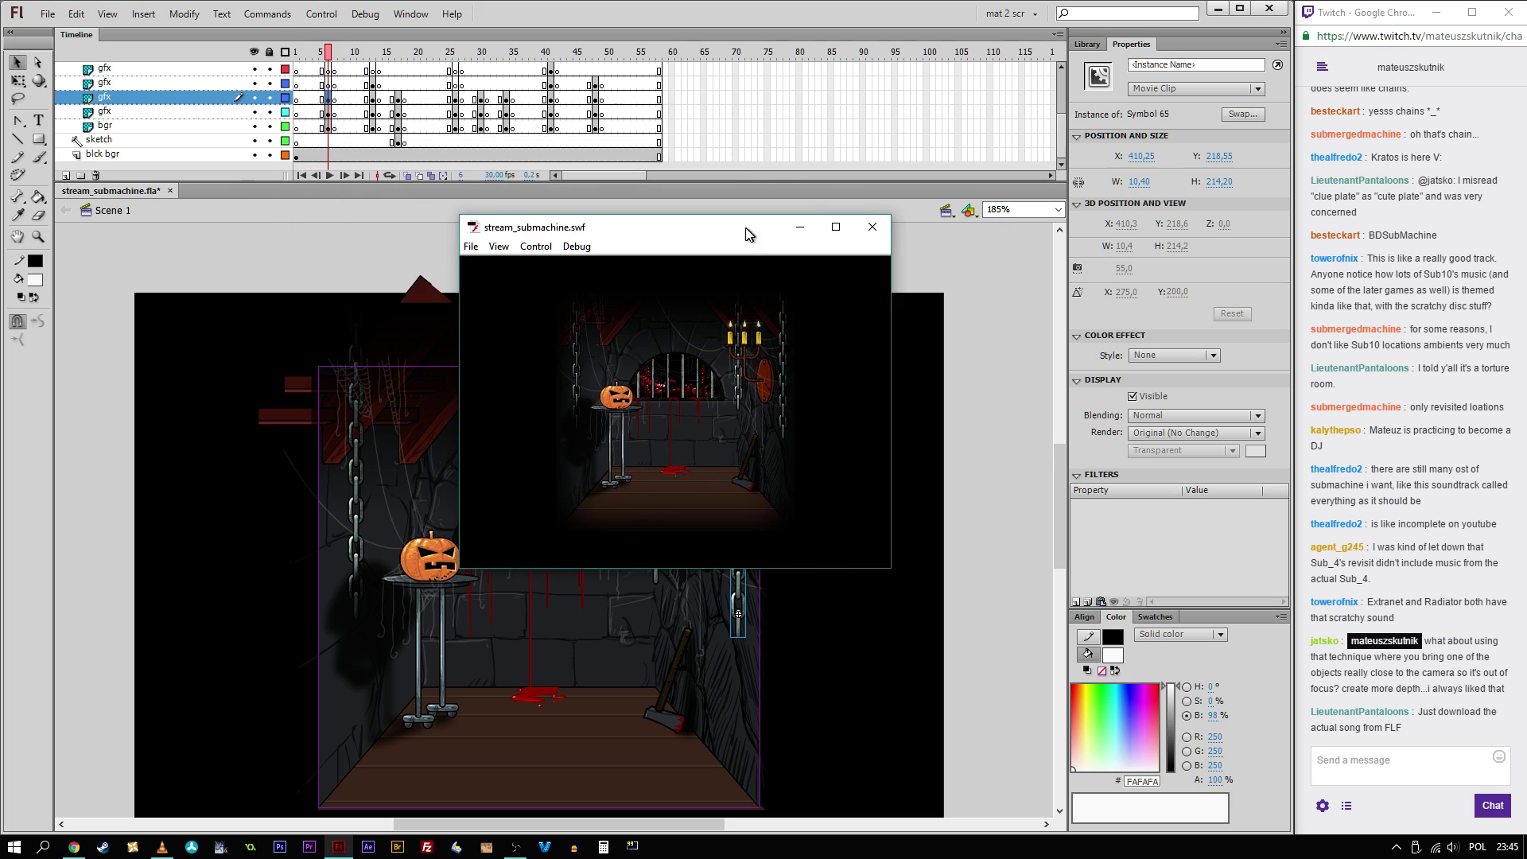
pyautogui.click(824, 227)
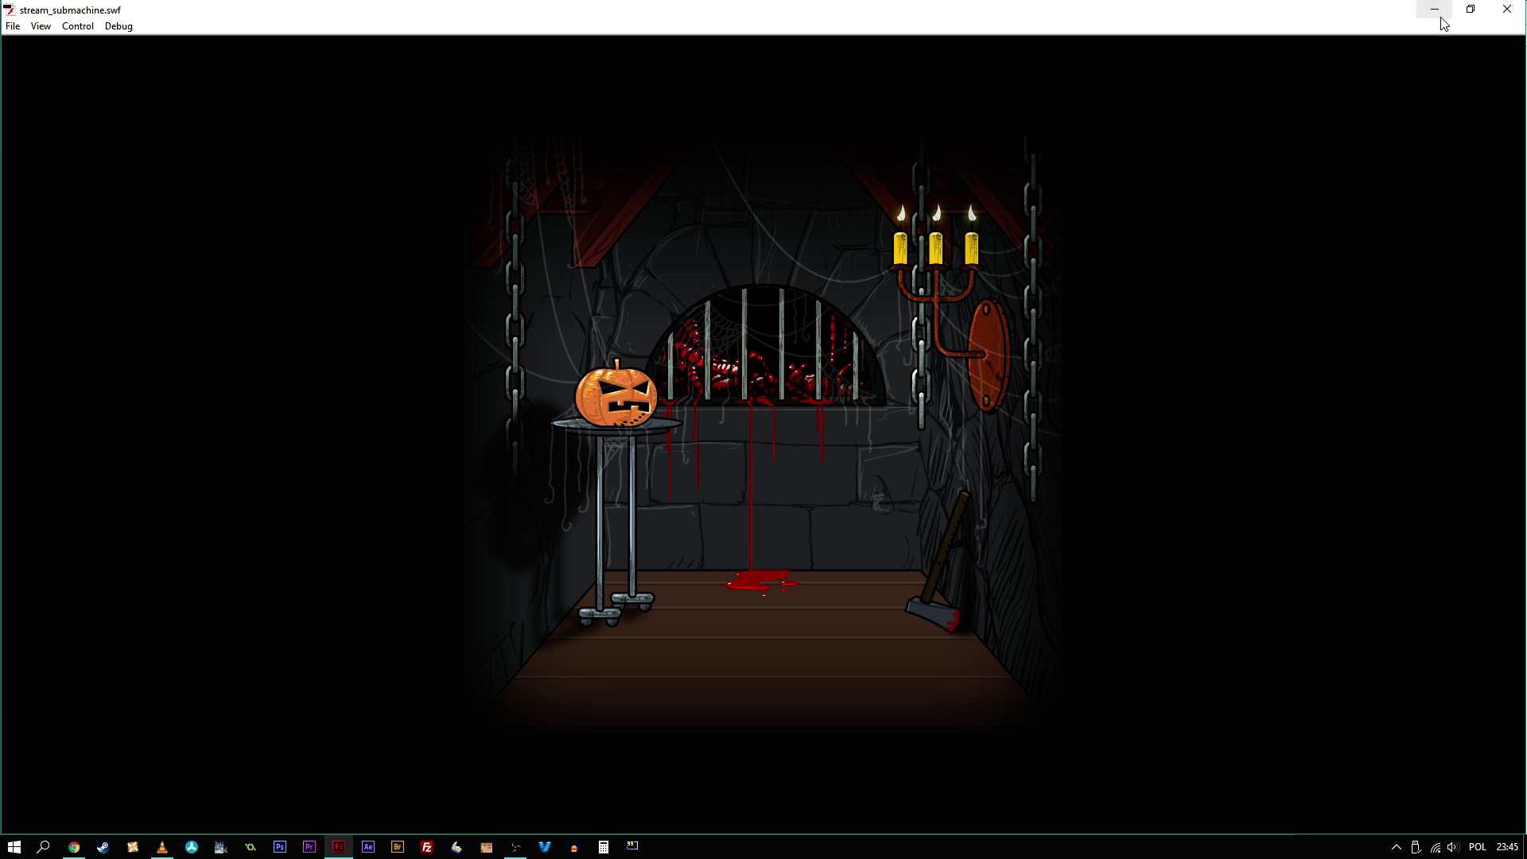
pyautogui.click(1507, 8)
pyautogui.click(989, 335)
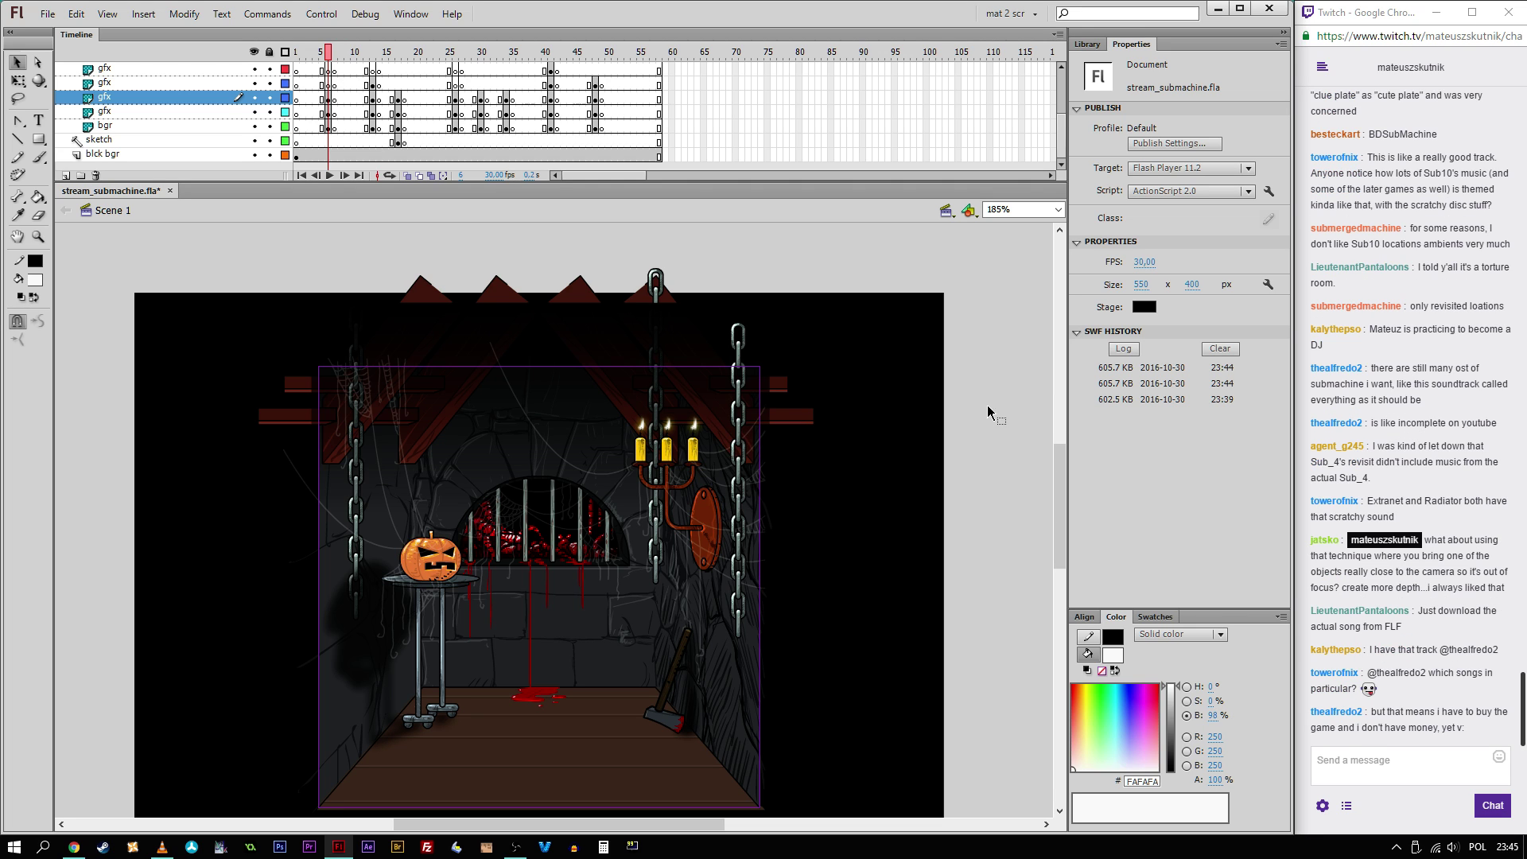
# Step: Save the document, then enter the stand group to edit near its legs
pyautogui.hotkey('ctrl', 's')
pyautogui.press('z')
pyautogui.moveTo(301, 611); pyautogui.dragTo(589, 818)
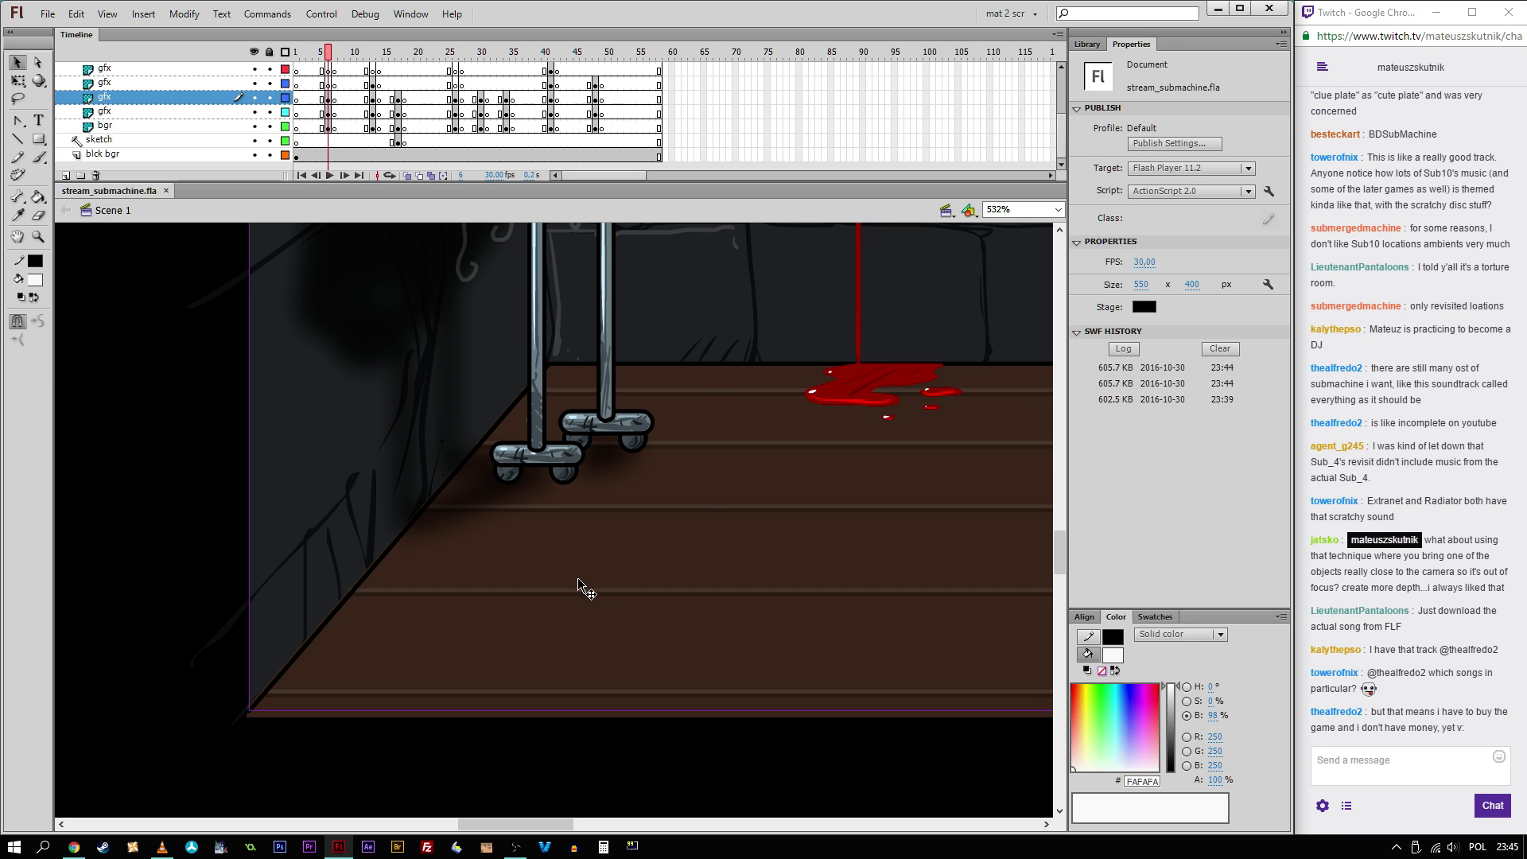
pyautogui.click(547, 521)
pyautogui.click(547, 452)
pyautogui.press('Escape')
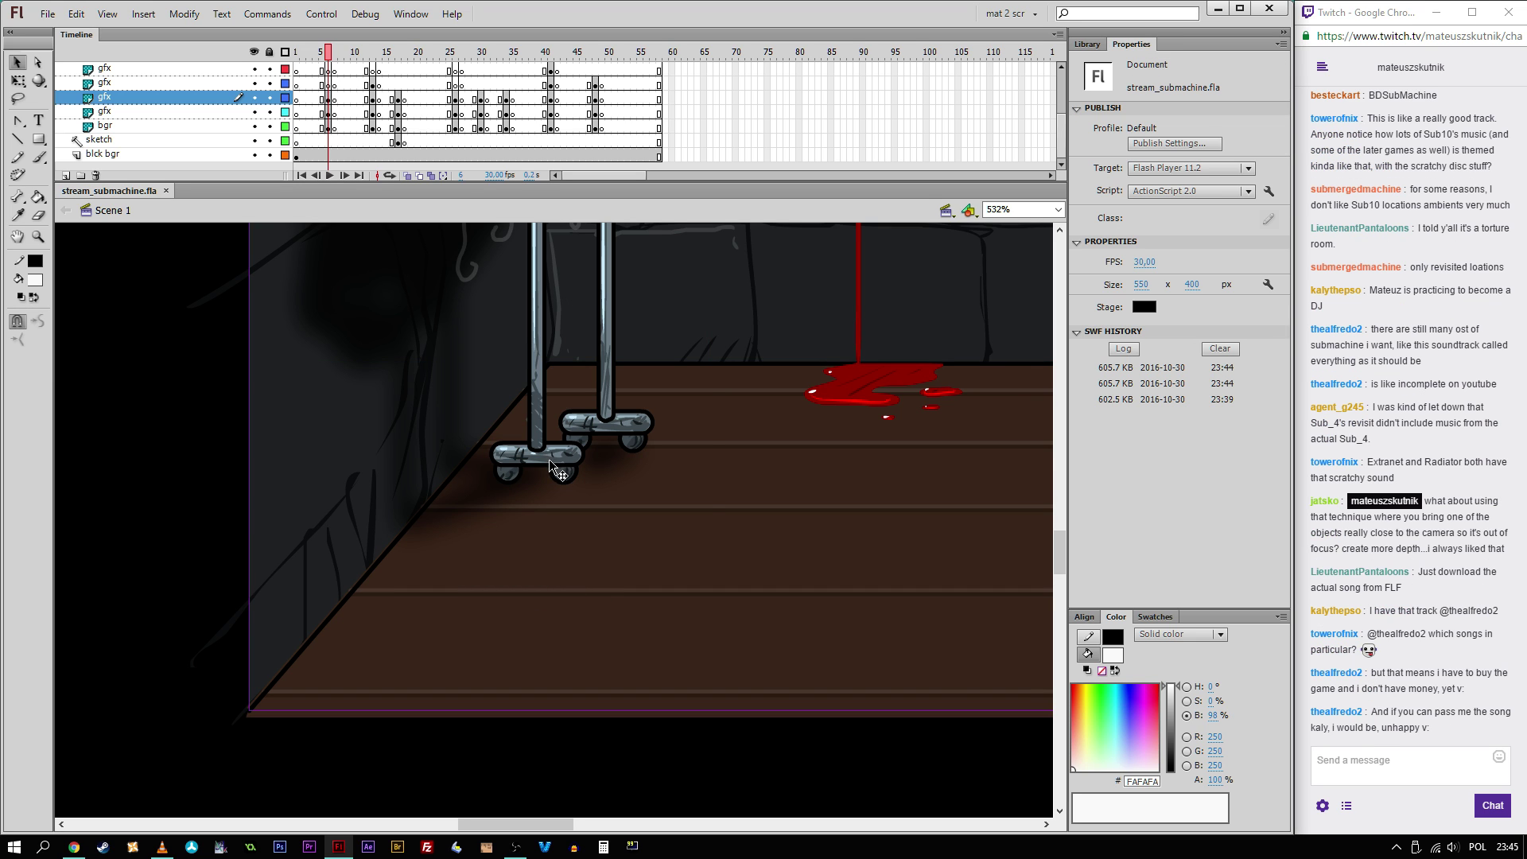
pyautogui.doubleClick(551, 458)
# Step: Draw a square-cornered white rectangle with a black outline on the floor
pyautogui.press('r')
pyautogui.moveTo(632, 503); pyautogui.dragTo(778, 591)
pyautogui.hotkey('ctrl', 'z')
pyautogui.click(1152, 277)
pyautogui.moveTo(656, 592); pyautogui.dragTo(762, 698)
pyautogui.press('v')
pyautogui.click(748, 638)
# Step: Skew and squash the square into a flat 41.75 × 12.50 diamond
pyautogui.press('q')
pyautogui.moveTo(730, 593); pyautogui.dragTo(701, 563)
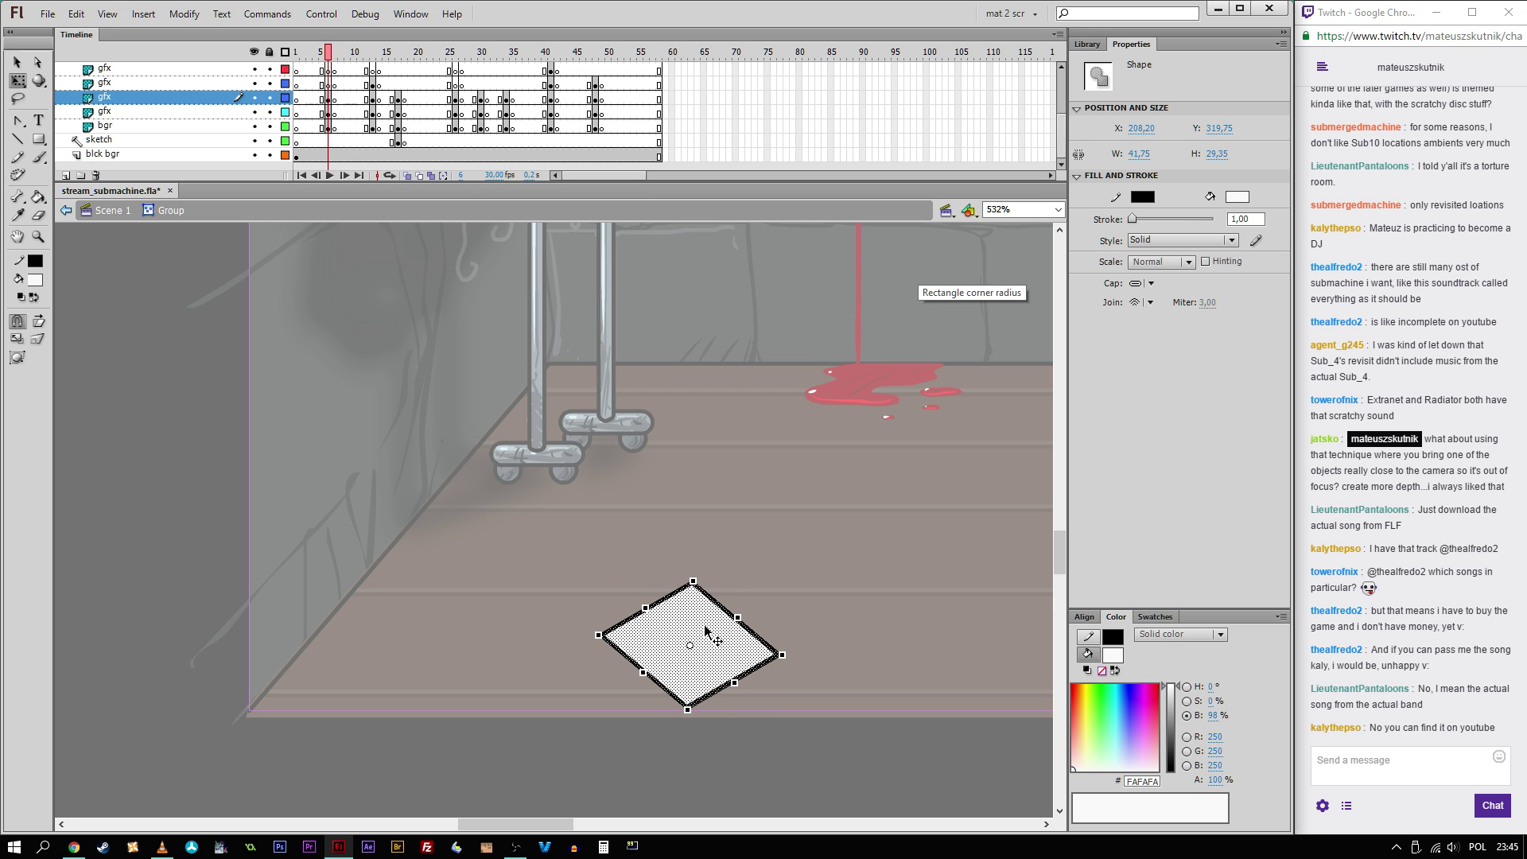
pyautogui.moveTo(851, 561); pyautogui.dragTo(589, 710)
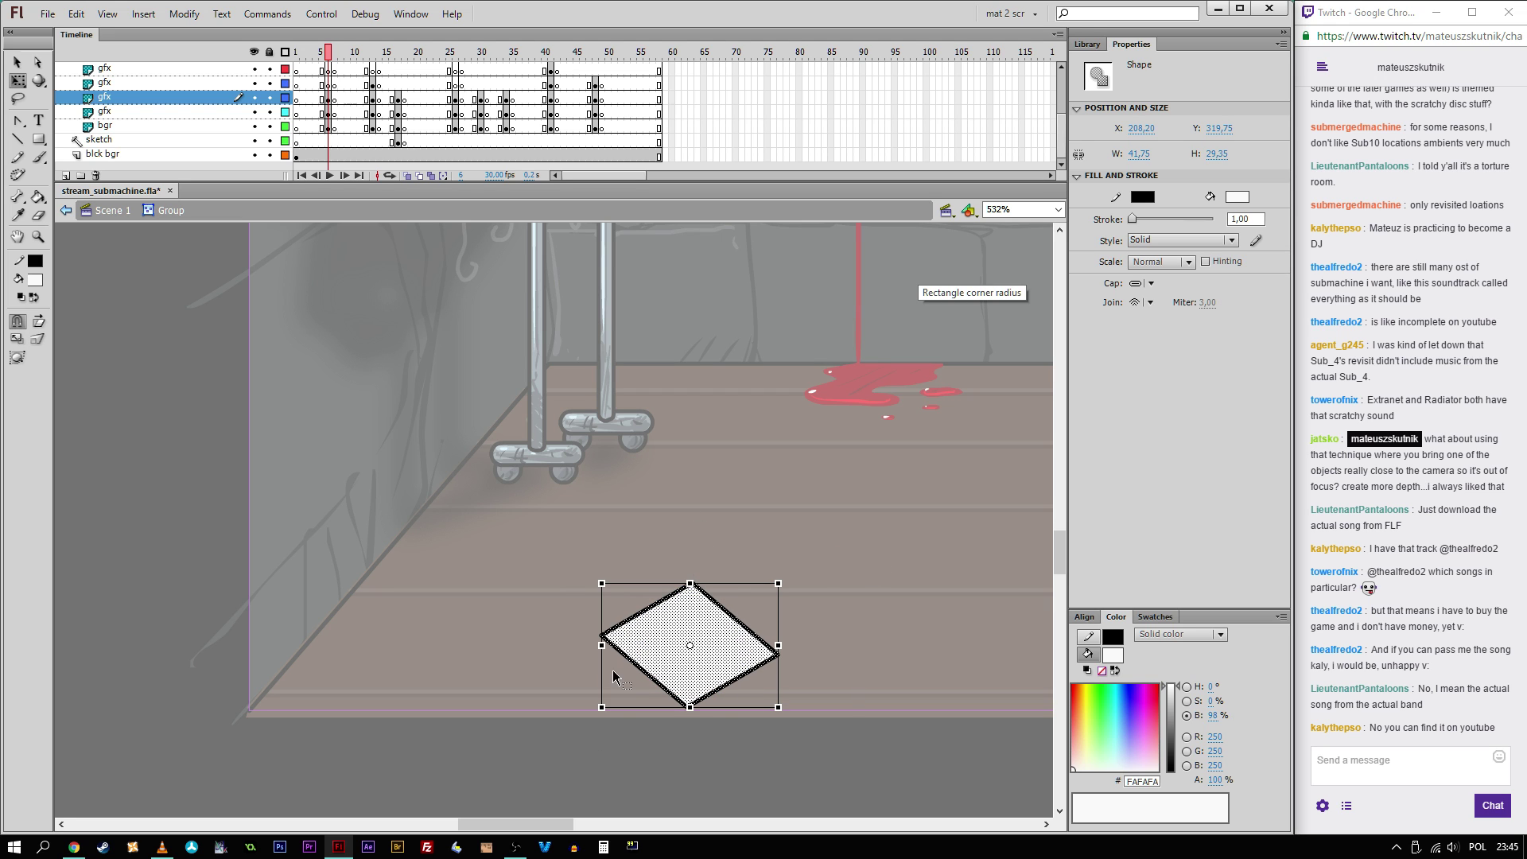
pyautogui.moveTo(690, 583)
pyautogui.mouseDown()
pyautogui.moveTo(691, 616)
pyautogui.moveTo(690, 561)
pyautogui.mouseUp()
pyautogui.press('v')
pyautogui.press('z')
pyautogui.moveTo(589, 486); pyautogui.dragTo(824, 658)
pyautogui.press('v')
pyautogui.click(484, 609)
pyautogui.click(487, 601)
pyautogui.keyDown('shift'); pyautogui.click(498, 606); pyautogui.keyUp('shift')
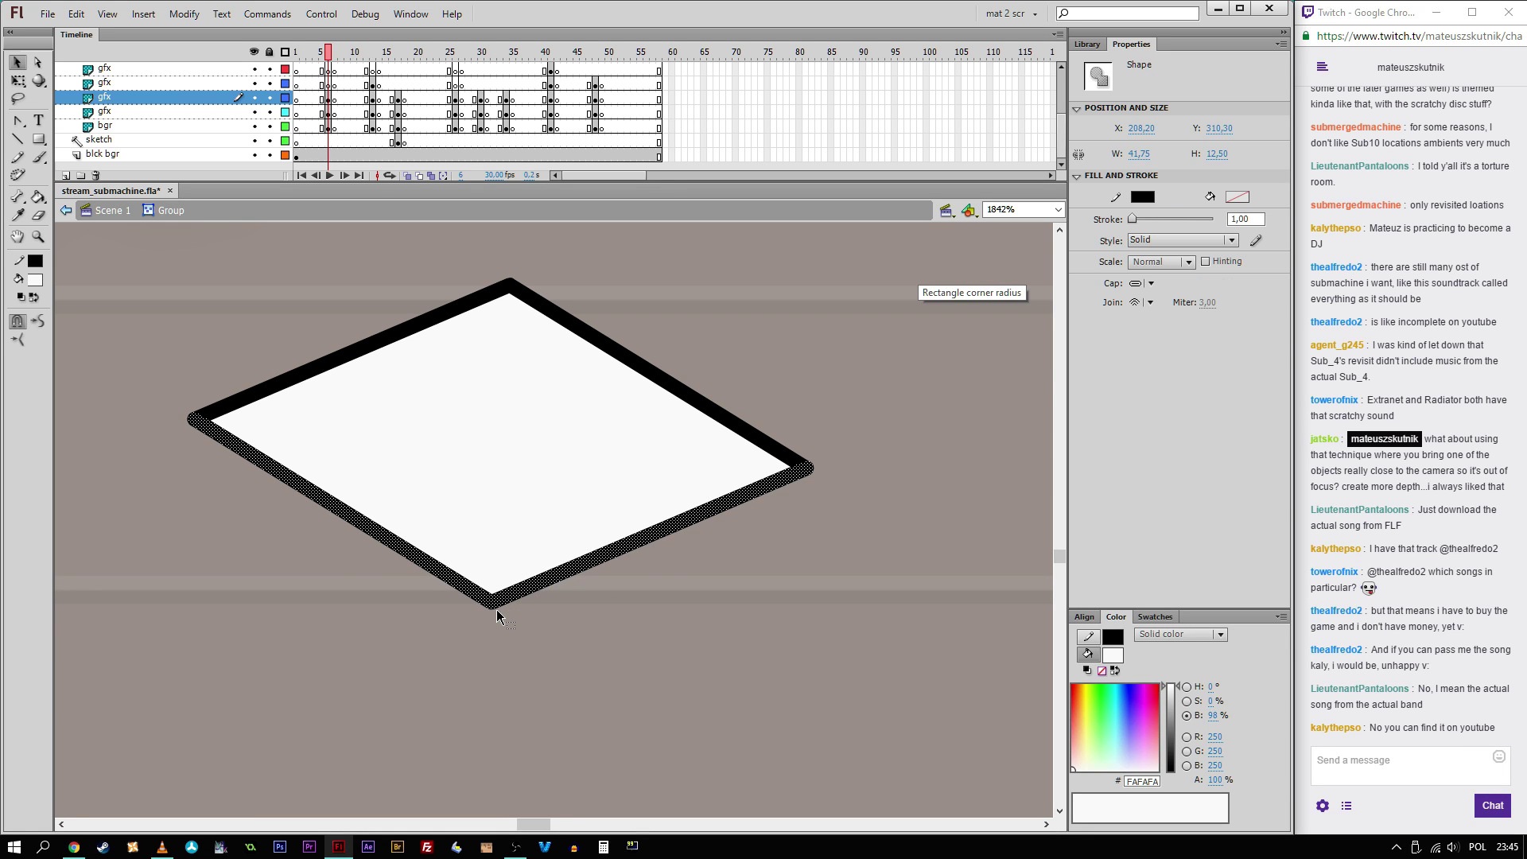